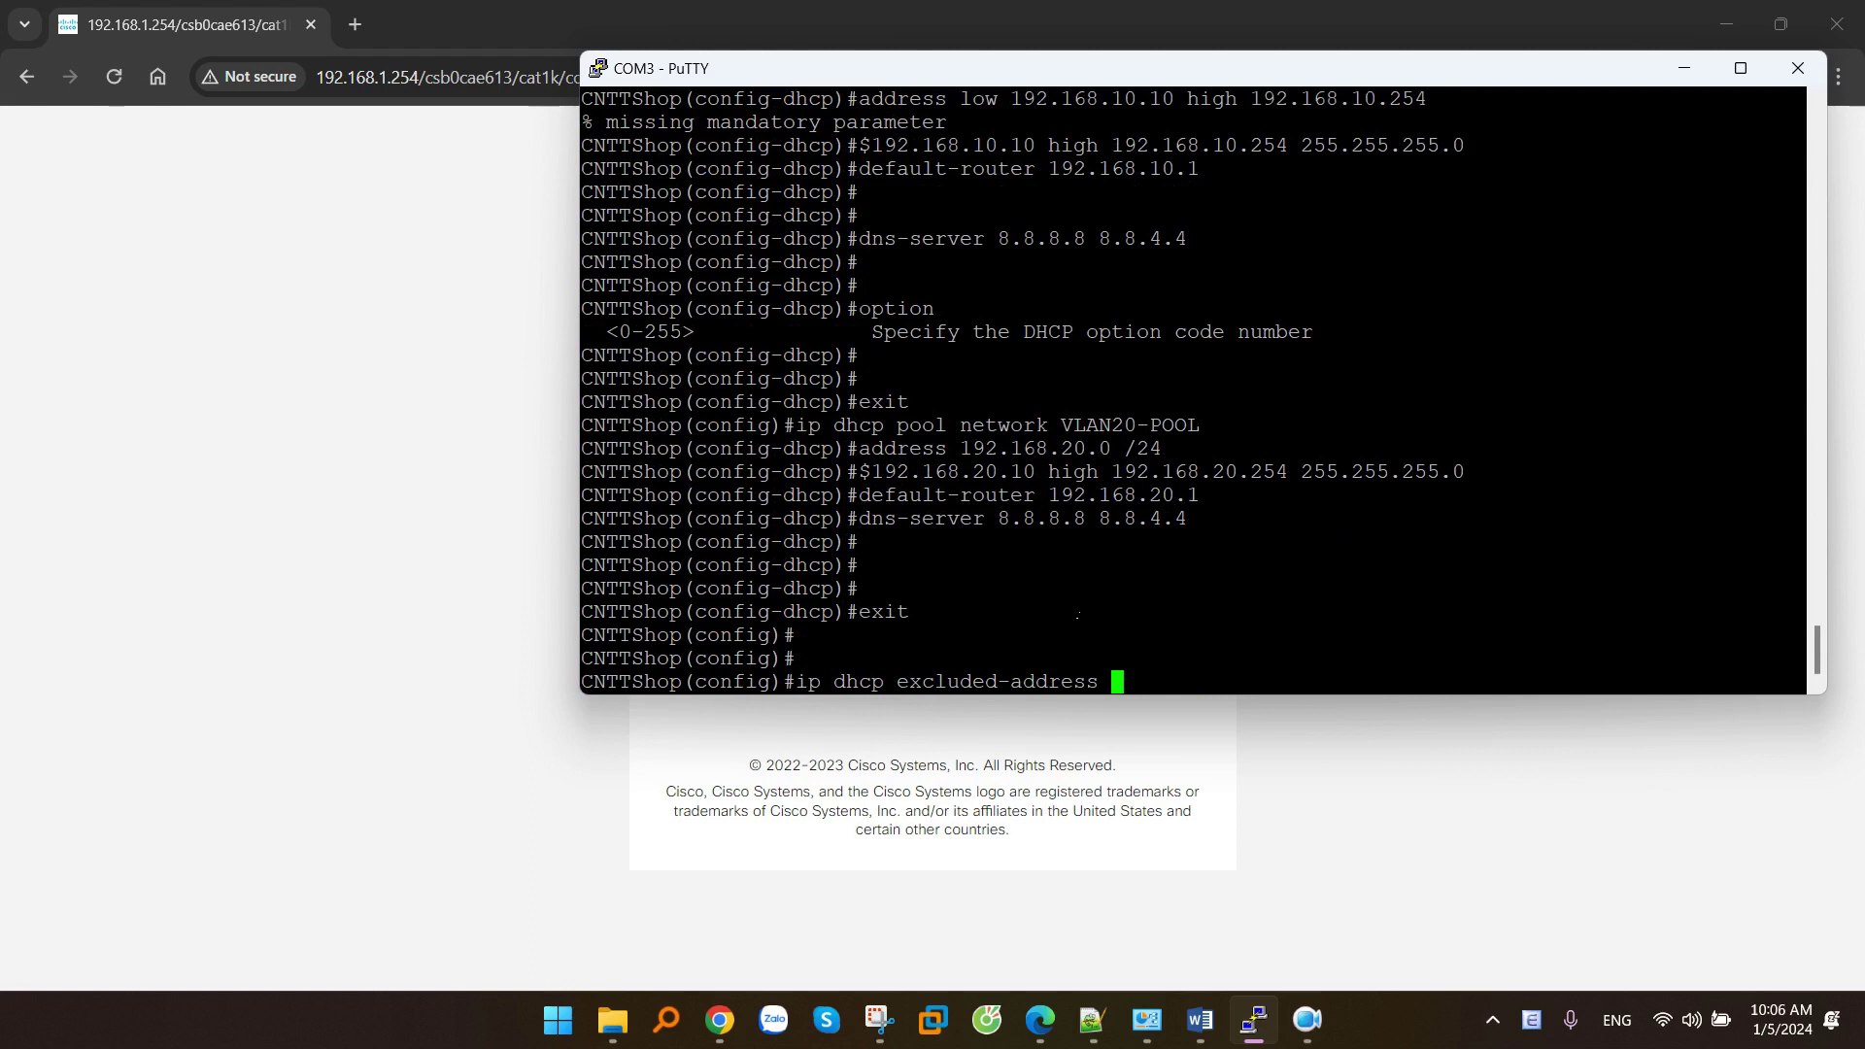
Exclude the addresses 192.168.10.20 to 192.168.10.30 from DHCP assignment in the switch's command line.
{"action": "type", "text": "192.168.10.20 192.168.10.30"}
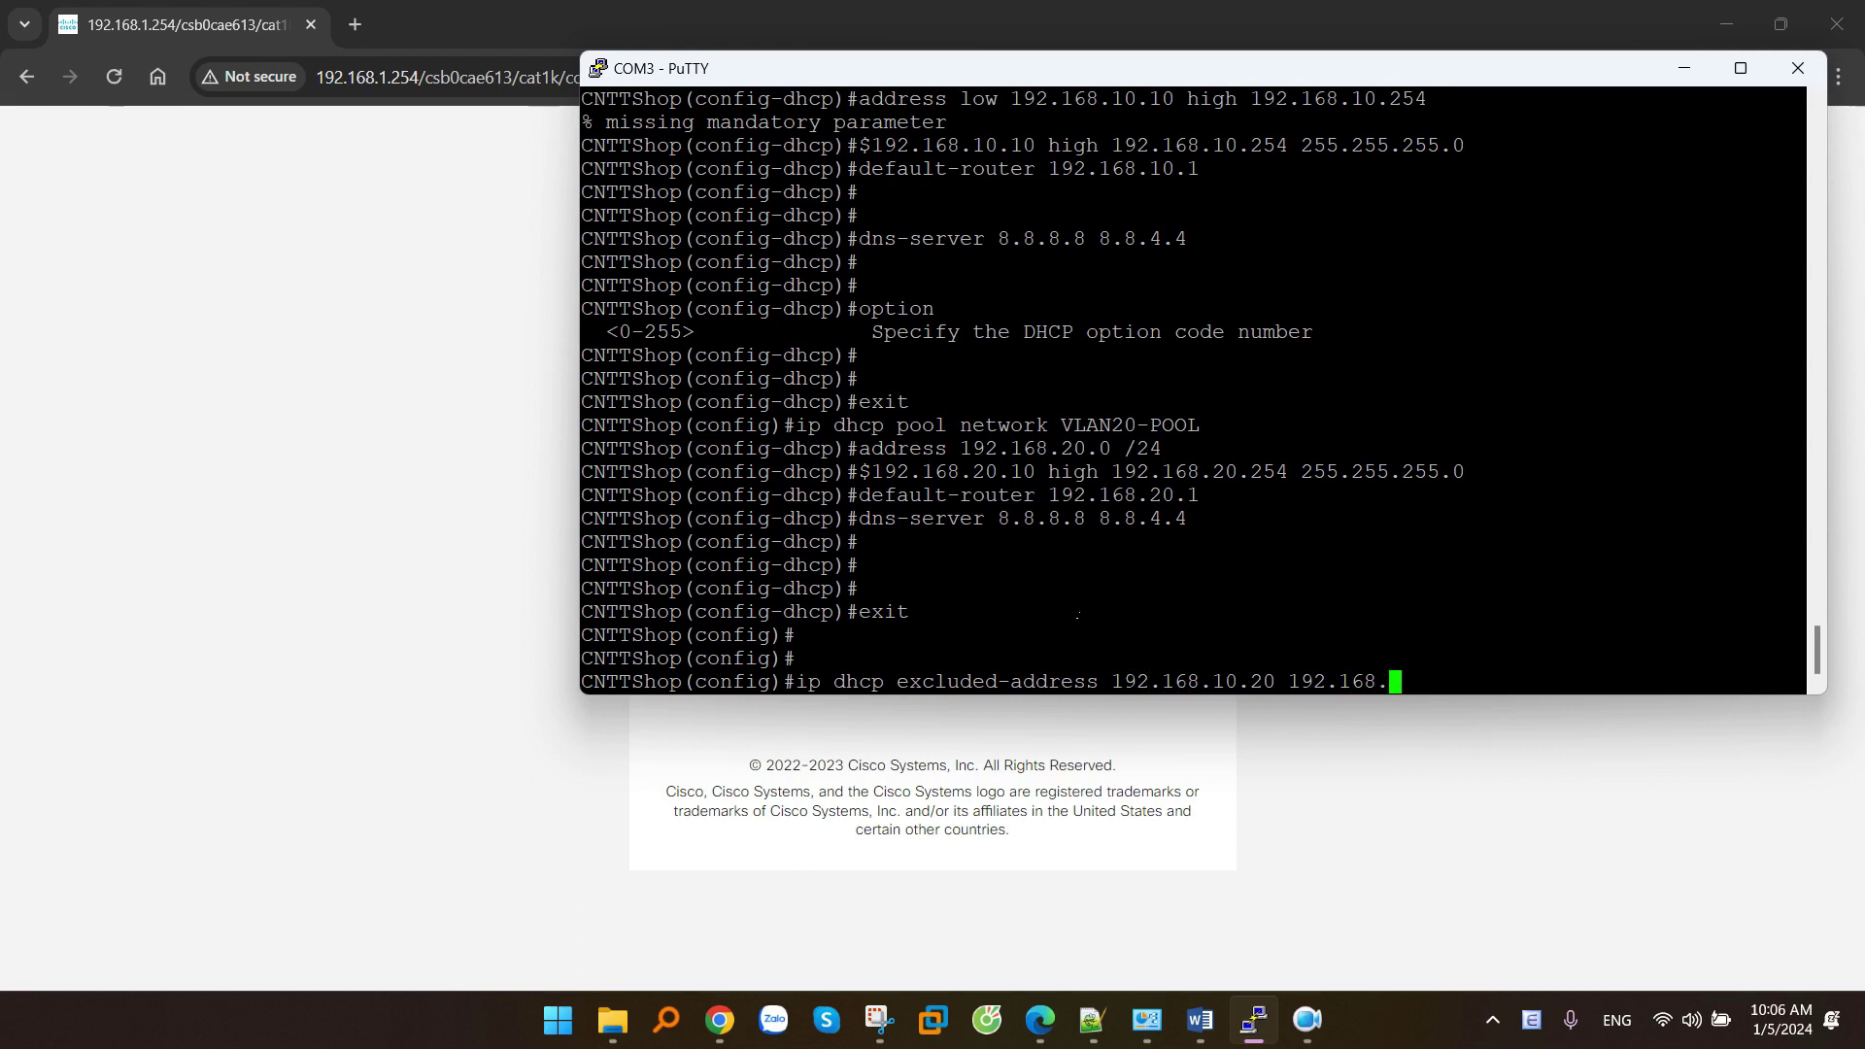
{"action": "left_click_drag", "start_coordinate": [1112, 684], "coordinate": [1490, 674]}
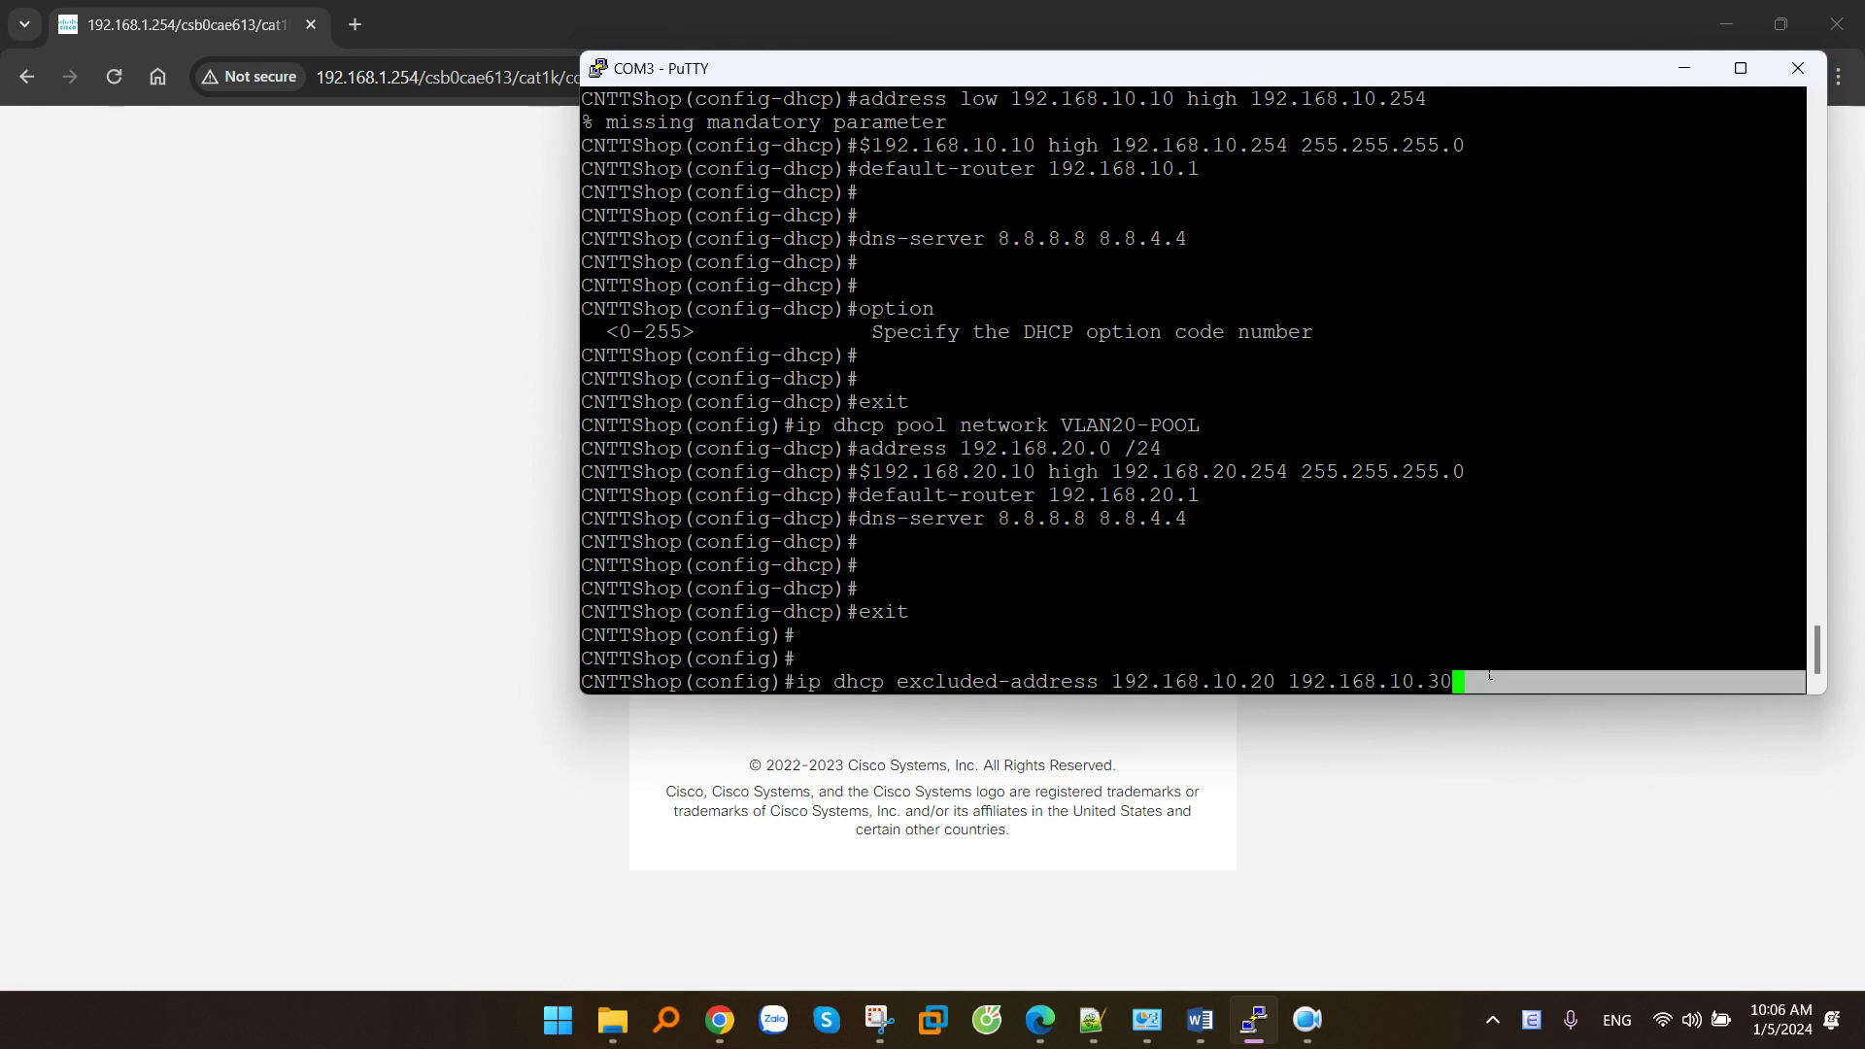
{"action": "key", "text": "Return"}
{"action": "key", "text": "Return"}
{"action": "key", "text": "Return"}
{"action": "key", "text": "Return"}
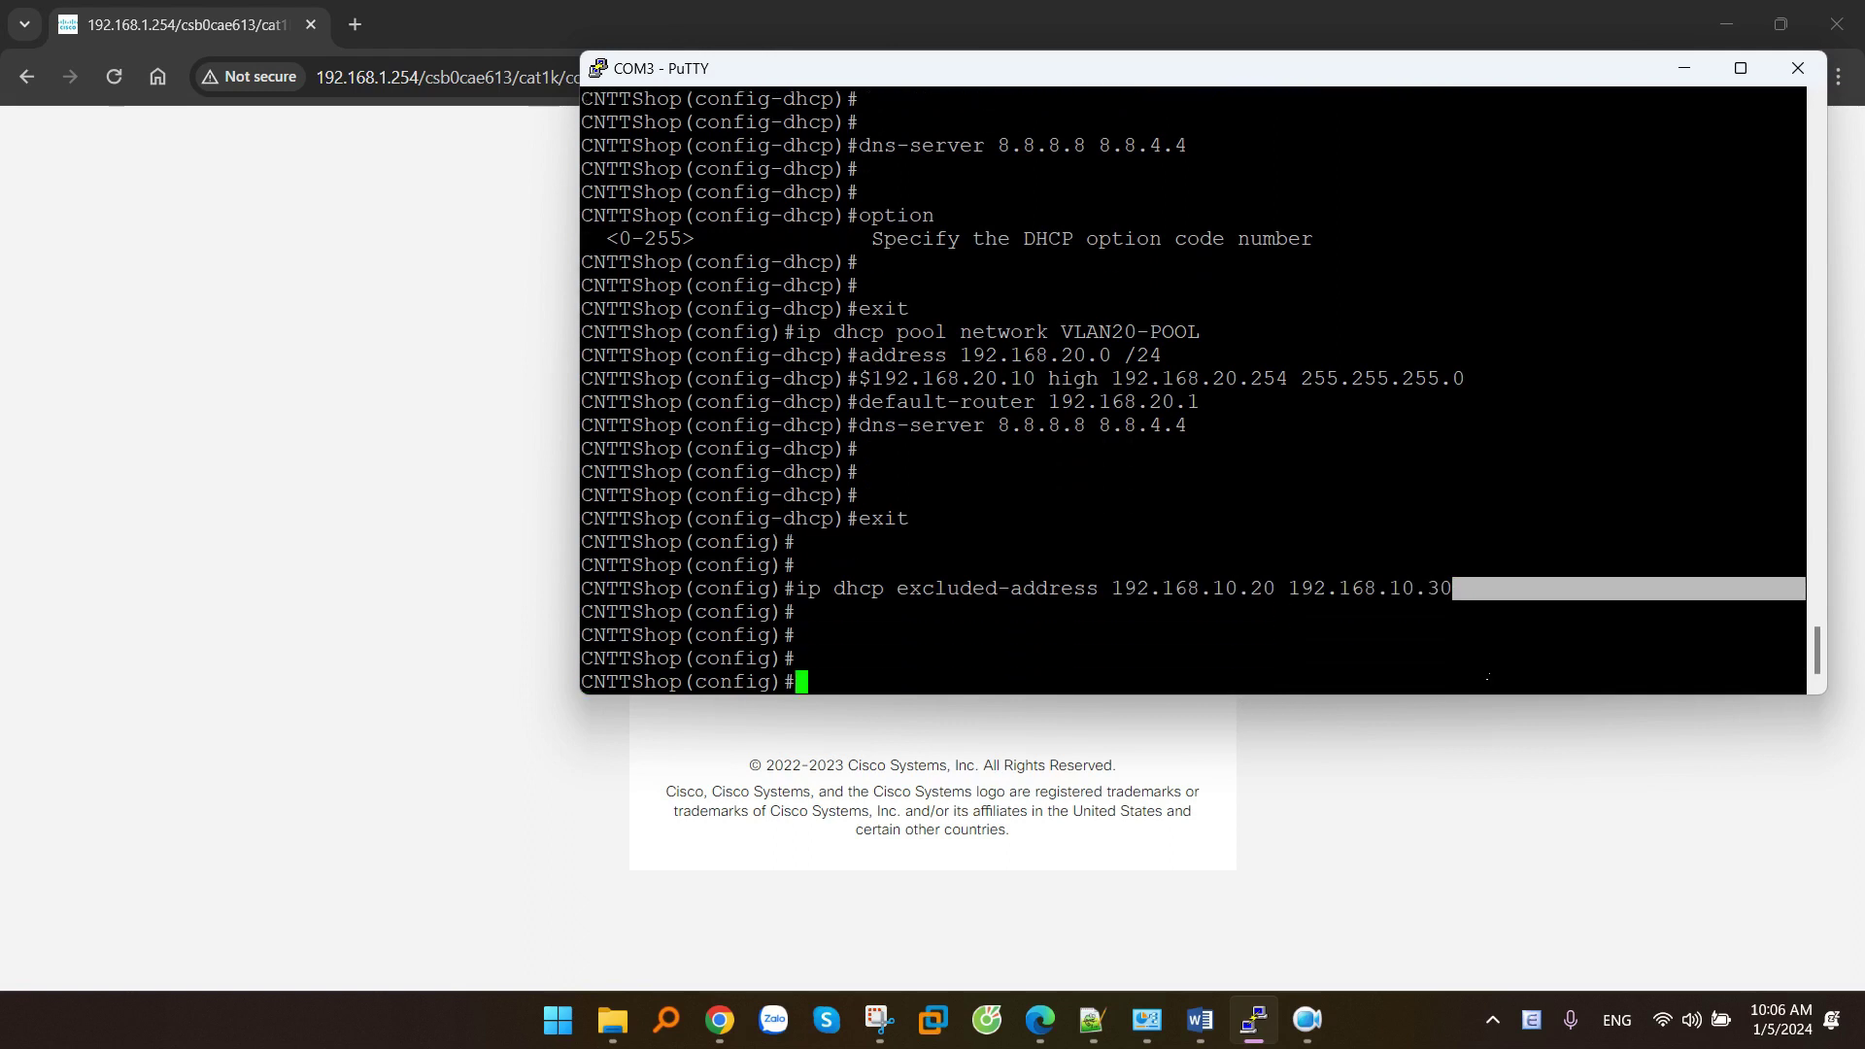
Reuse the exclusion command to exclude the addresses 192.168.10.120 to 192.168.10.130 from DHCP as well.
{"action": "key", "text": "Up"}
{"action": "key", "text": "Left"}
{"action": "key", "text": "Left"}
{"action": "type", "text": "1"}
{"action": "key", "text": "Left"}
{"action": "key", "text": "Left"}
{"action": "key", "text": "Left"}
{"action": "key", "text": "Left"}
{"action": "key", "text": "Left"}
{"action": "key", "text": "Left"}
{"action": "key", "text": "Left"}
{"action": "key", "text": "Left"}
{"action": "key", "text": "Left"}
{"action": "key", "text": "Left"}
{"action": "key", "text": "Left"}
{"action": "key", "text": "Left"}
{"action": "key", "text": "Left"}
{"action": "key", "text": "Left"}
{"action": "key", "text": "Left"}
{"action": "type", "text": "1"}
{"action": "key", "text": "Return"}
{"action": "key", "text": "Return"}
{"action": "key", "text": "Return"}
{"action": "key", "text": "Return"}
{"action": "left_click_drag", "start_coordinate": [1186, 588], "coordinate": [1484, 588]}
{"action": "left_click", "coordinate": [1304, 603]}
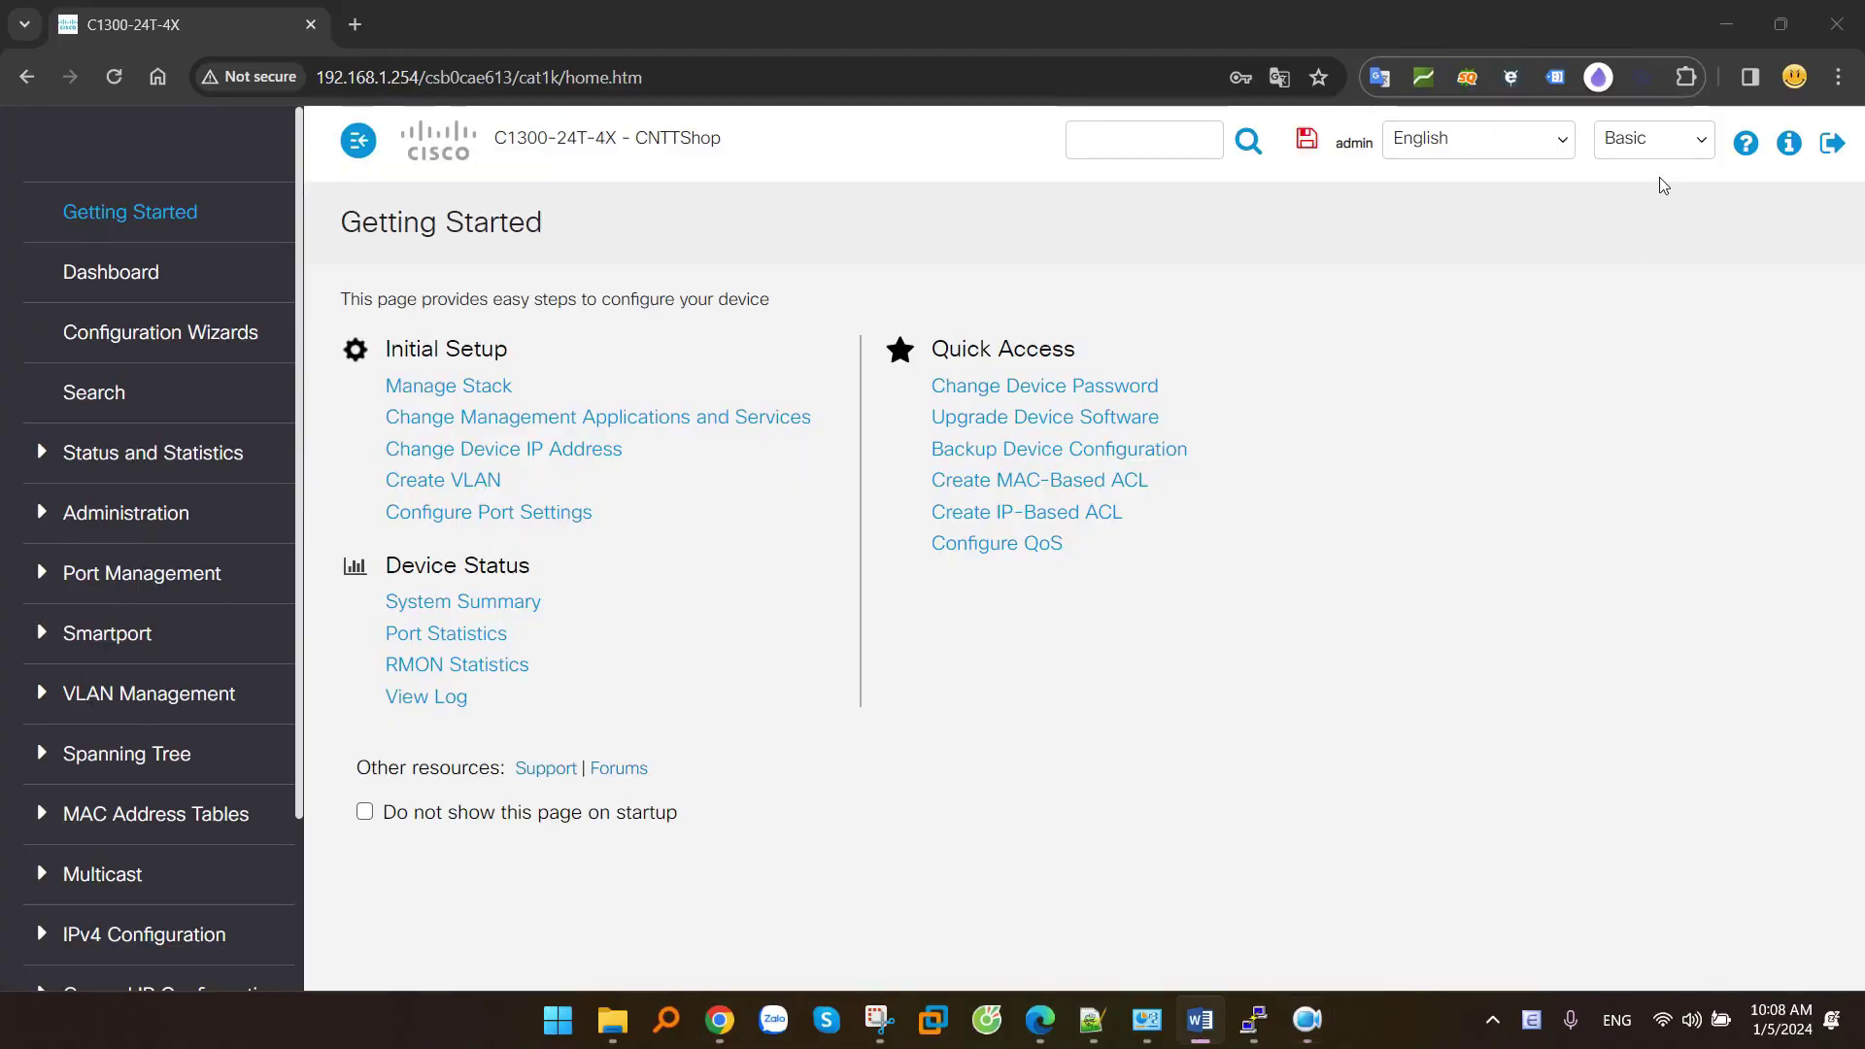
In the switch's web interface in Chrome, set the display mode to Advanced and enable the IPv4 DHCP server.
{"action": "left_click", "coordinate": [1673, 144]}
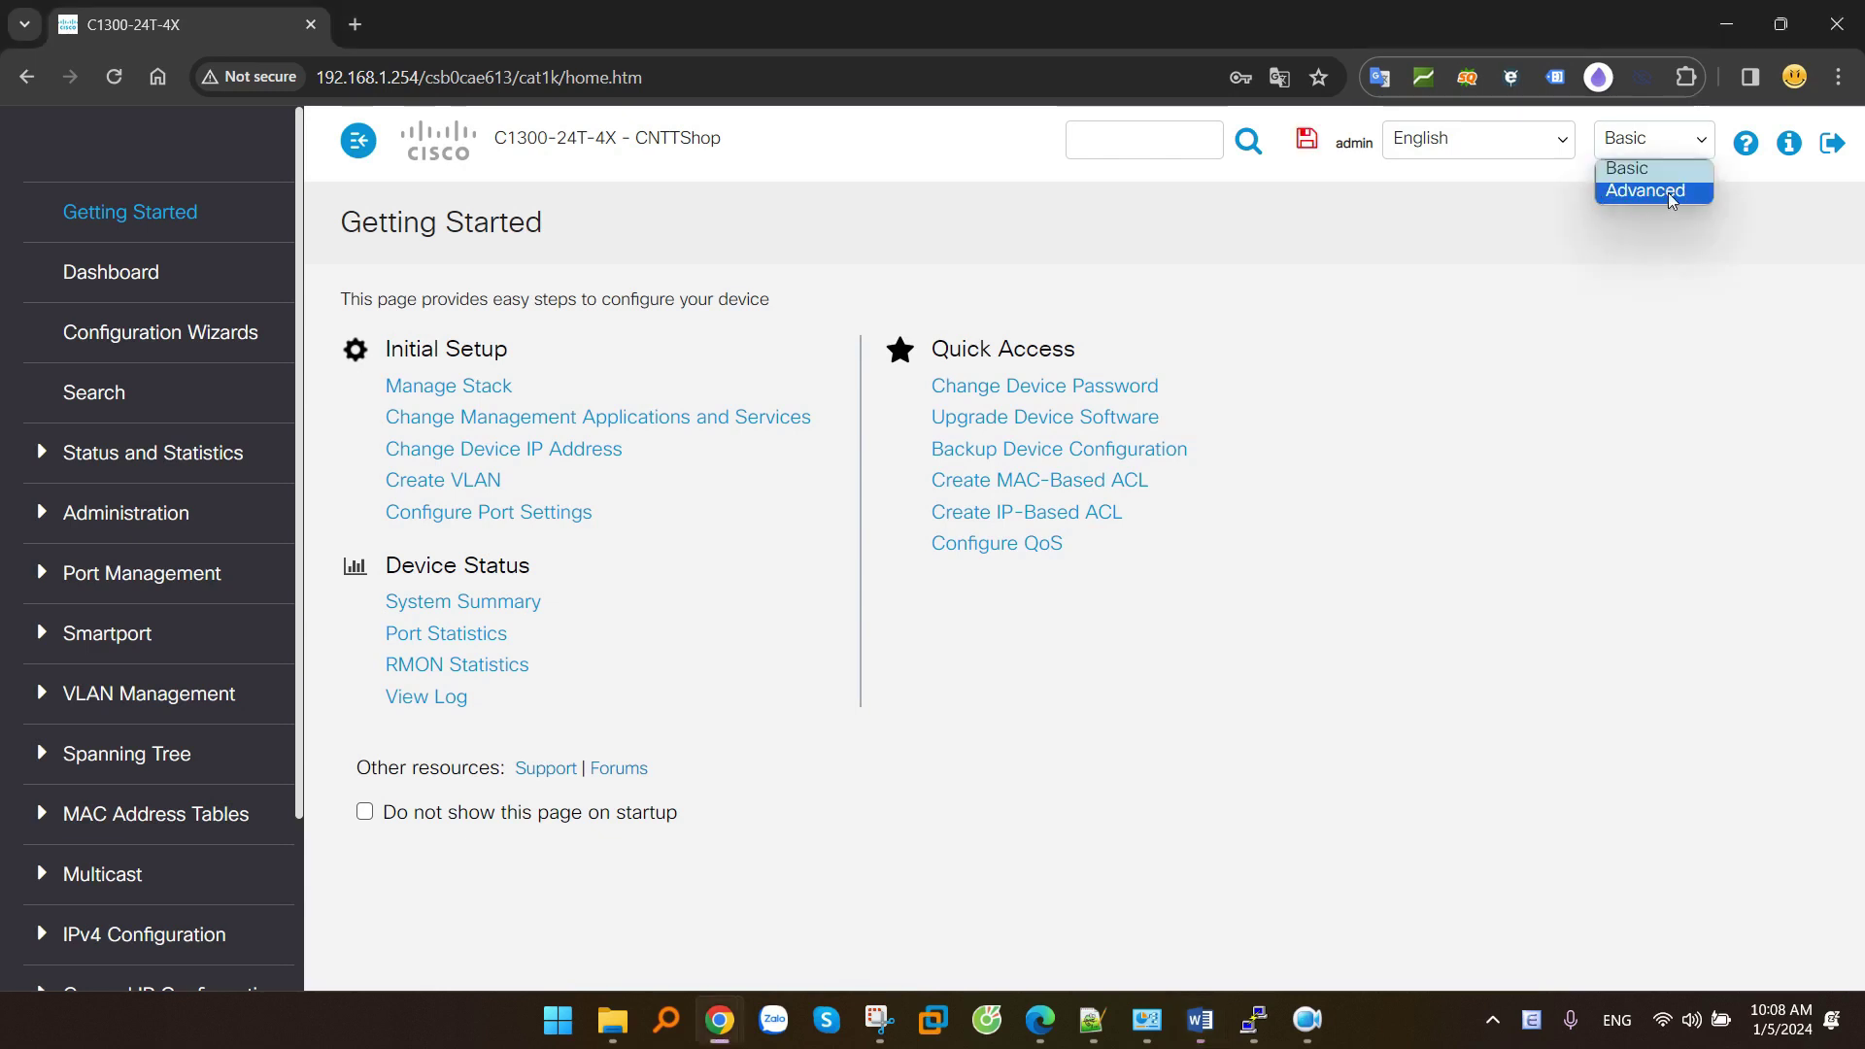
{"action": "left_click", "coordinate": [1650, 193]}
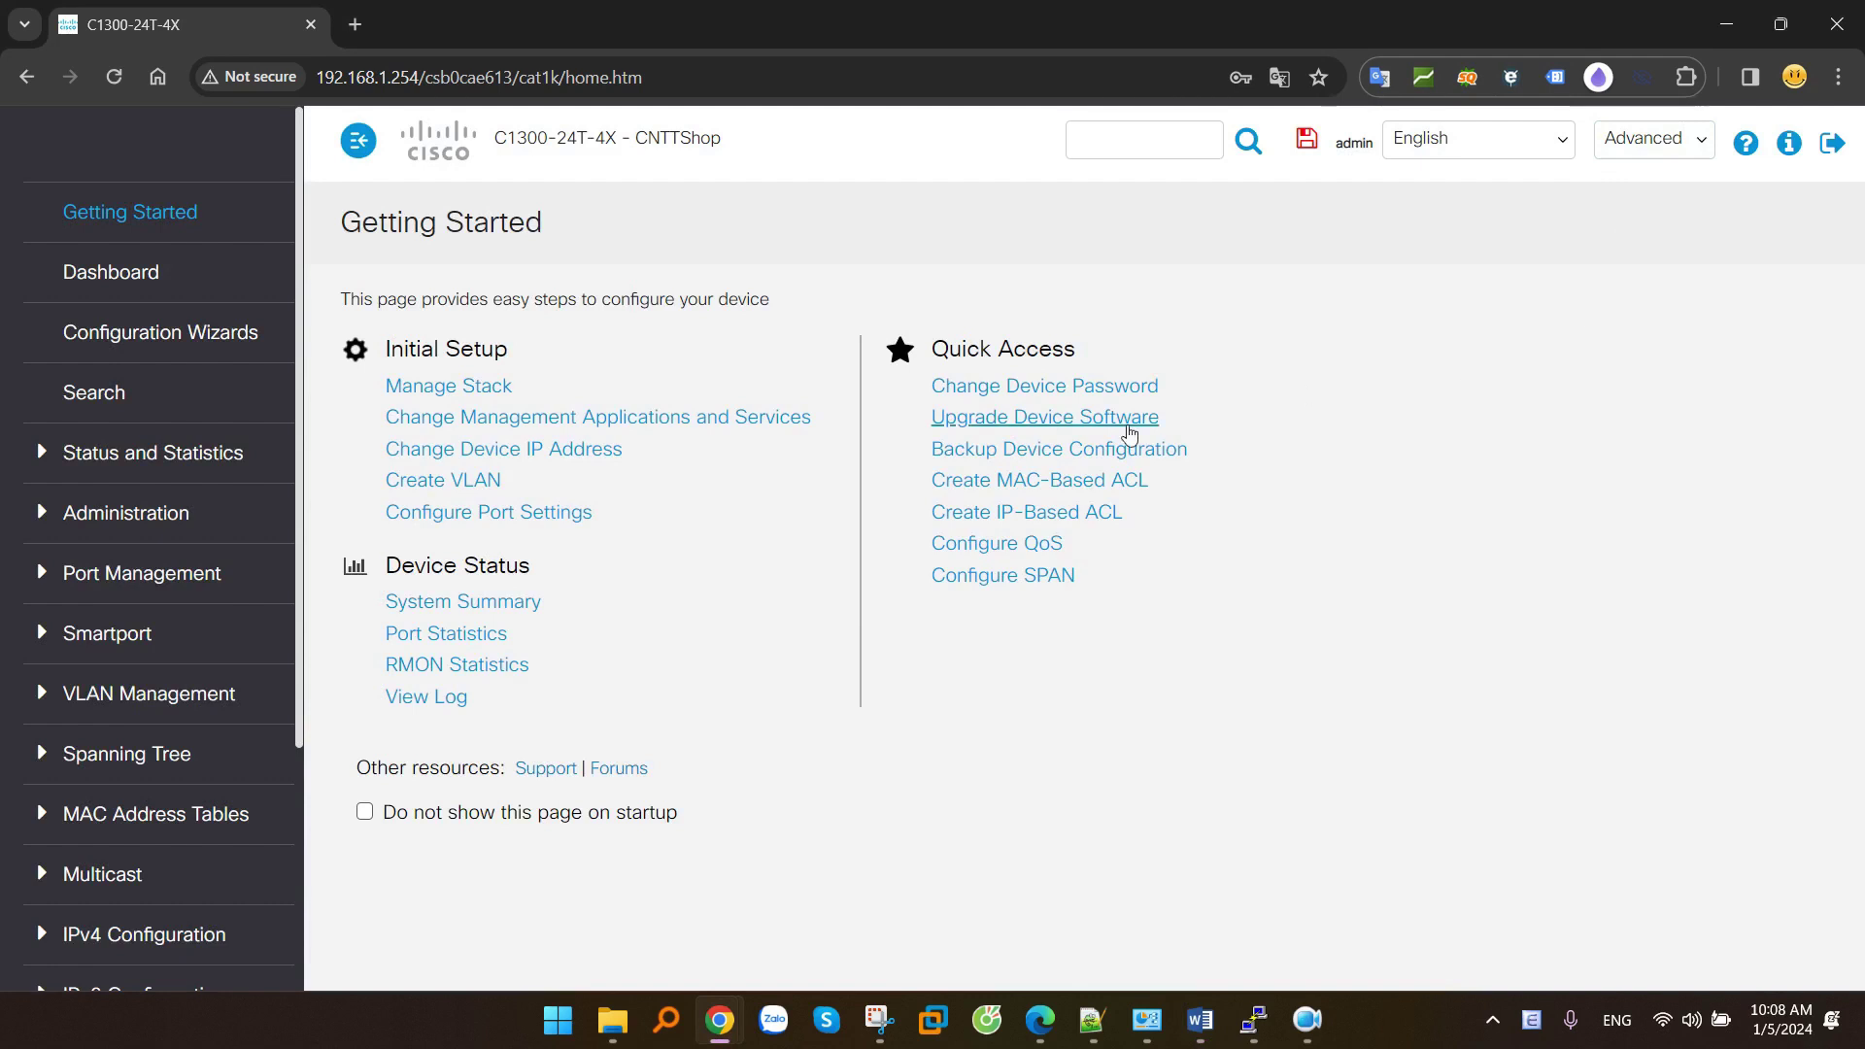
{"action": "scroll", "coordinate": [285, 387], "scroll_direction": "down", "scroll_amount": 1}
{"action": "scroll", "coordinate": [285, 387], "scroll_direction": "down", "scroll_amount": 2}
{"action": "left_click", "coordinate": [229, 605]}
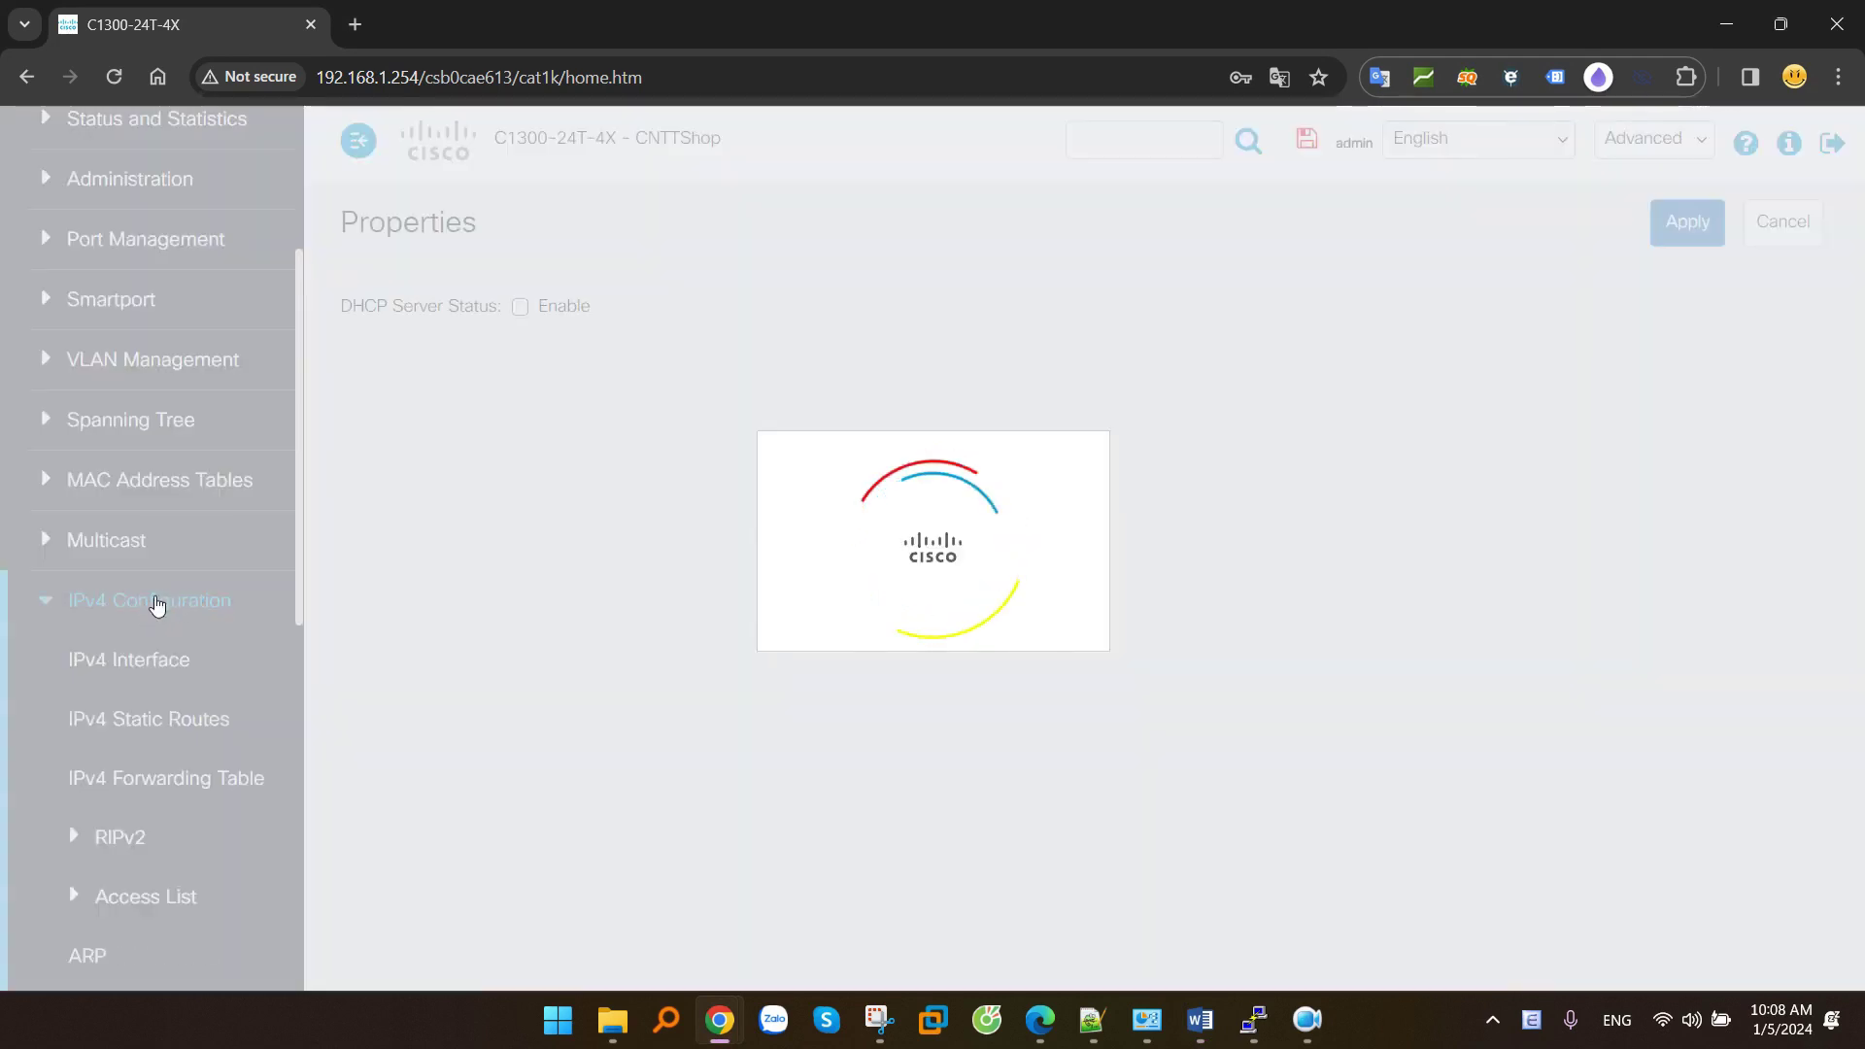
{"action": "scroll", "coordinate": [155, 592], "scroll_direction": "down", "scroll_amount": 2}
{"action": "scroll", "coordinate": [176, 581], "scroll_direction": "down", "scroll_amount": 3}
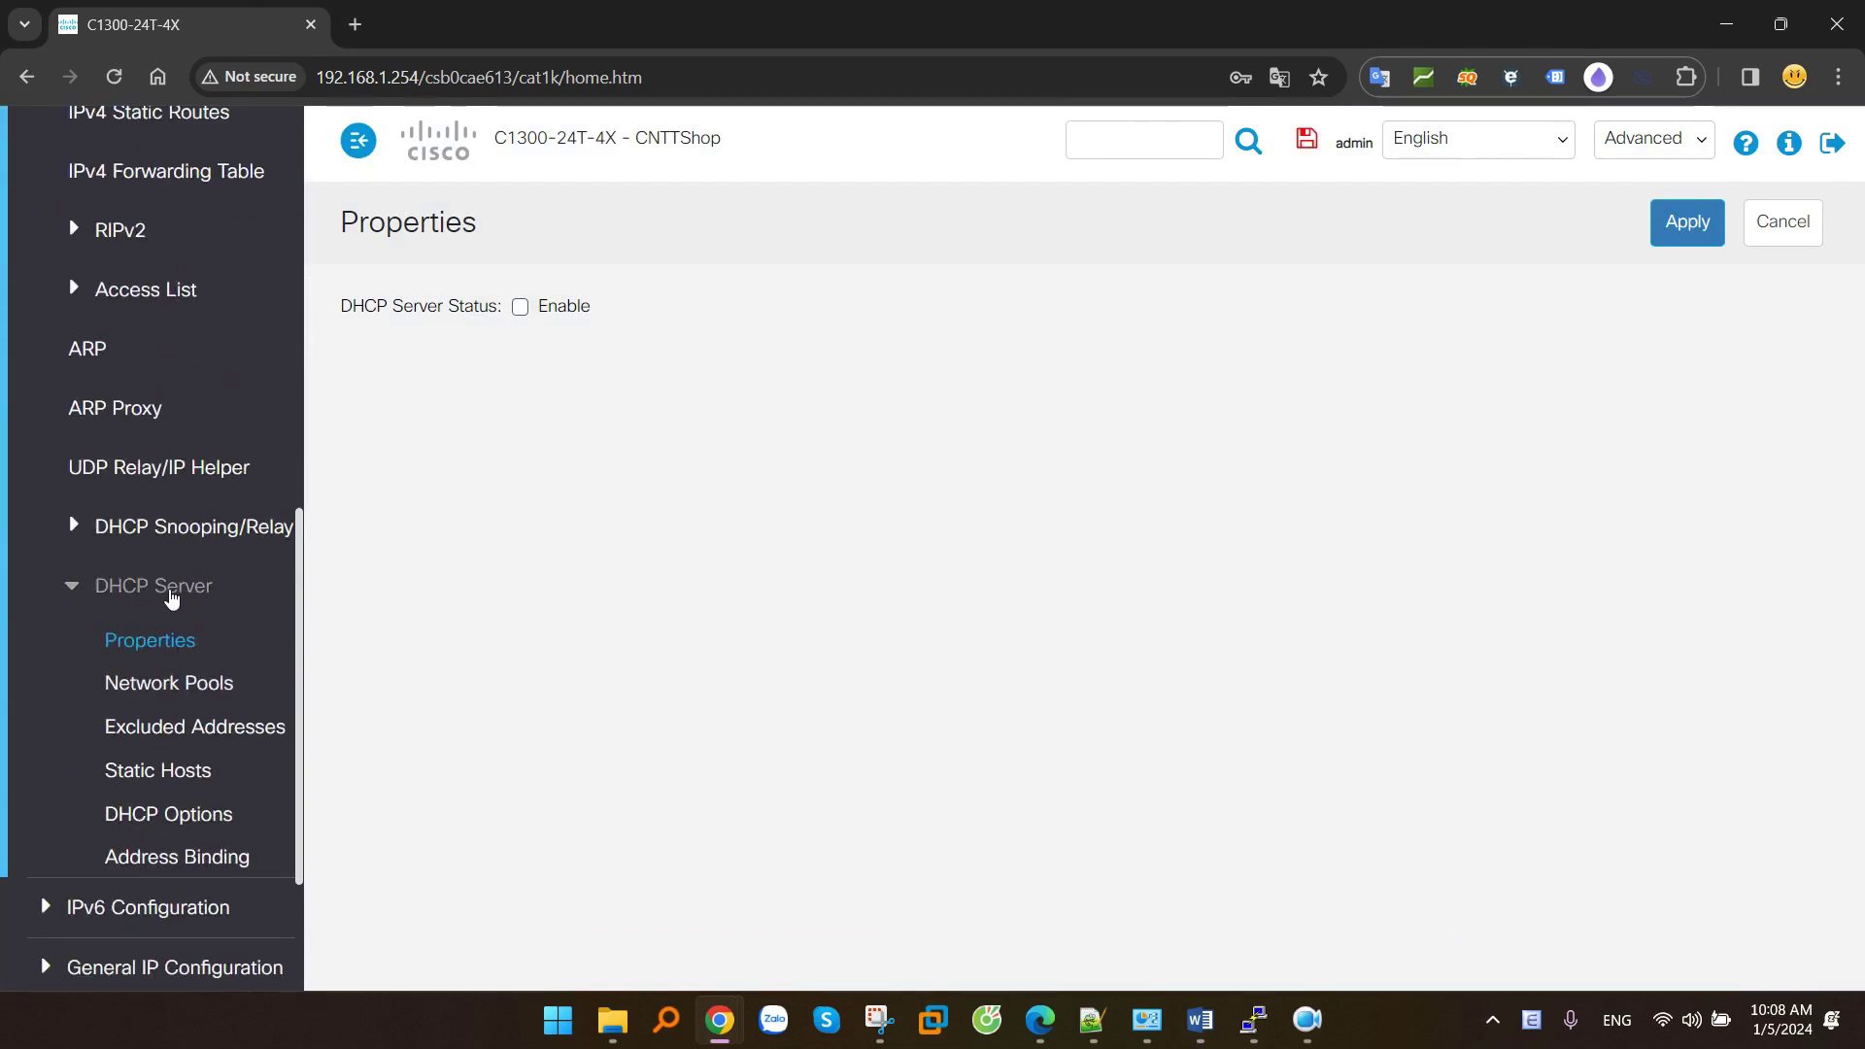
{"action": "left_click", "coordinate": [152, 651]}
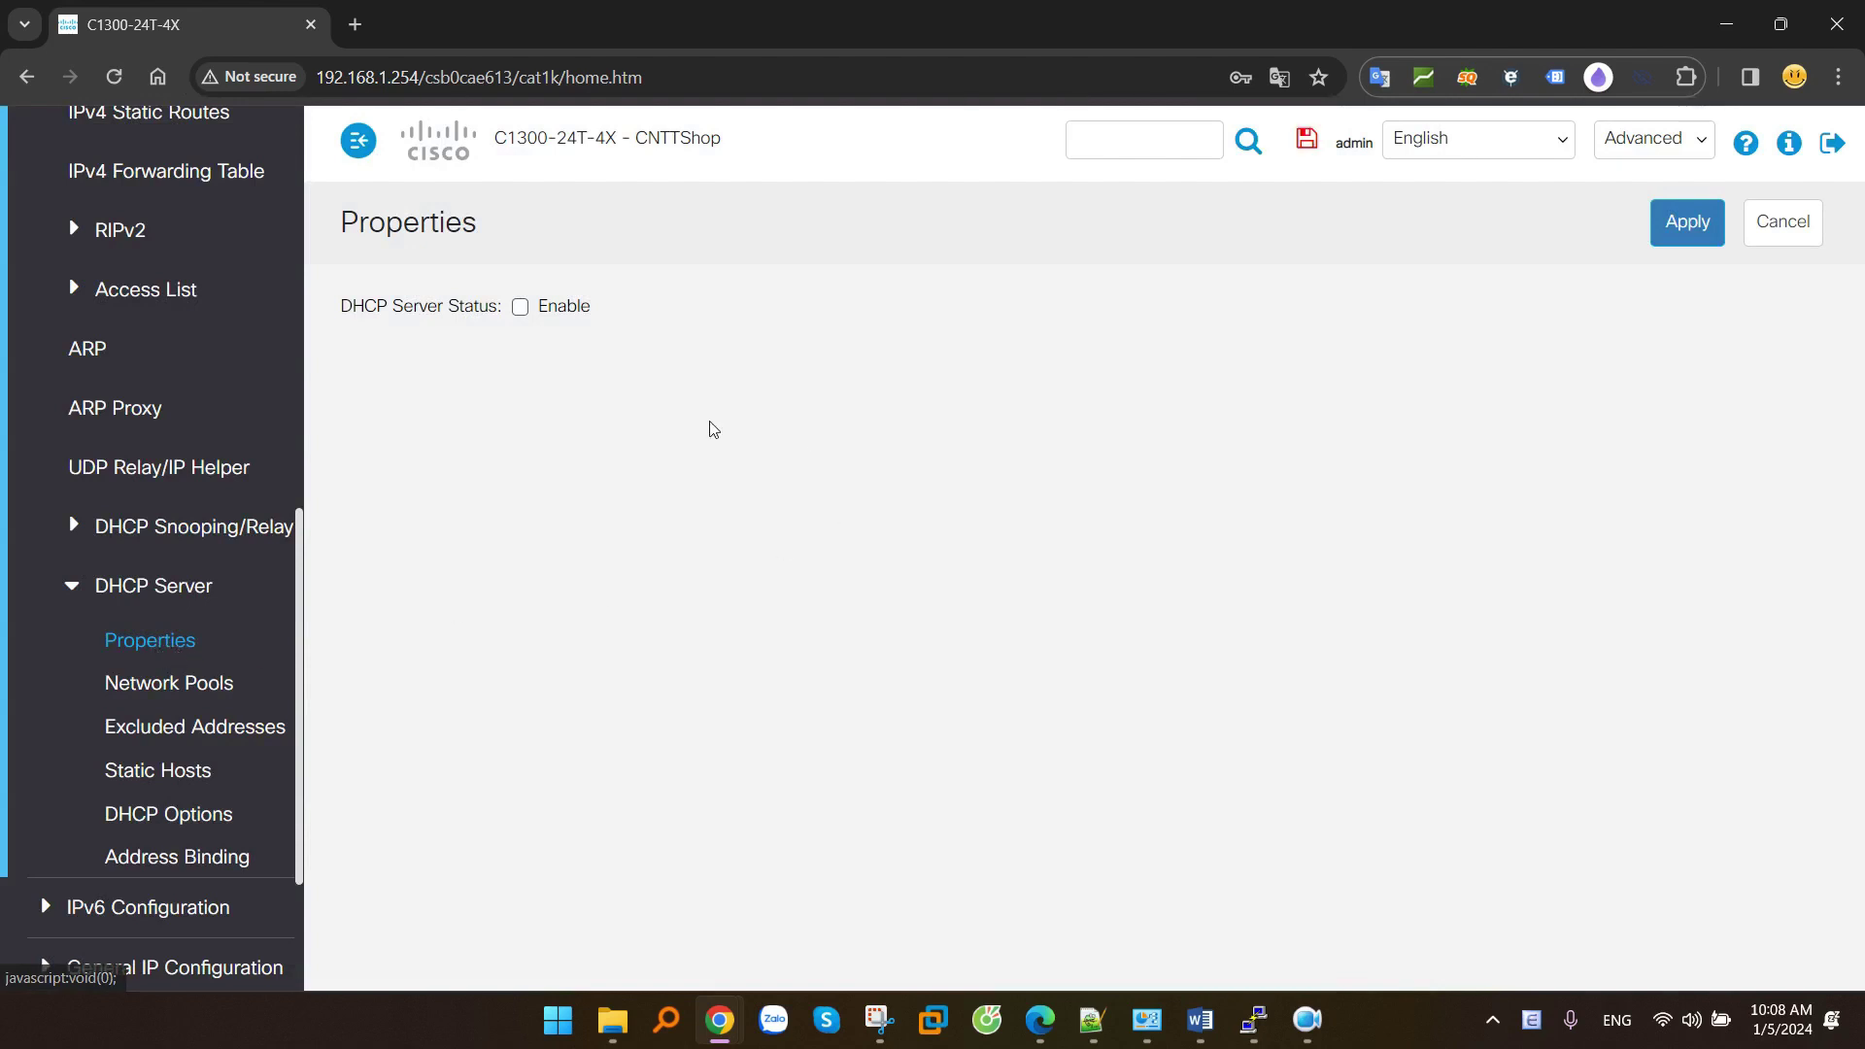
{"action": "left_click", "coordinate": [523, 309]}
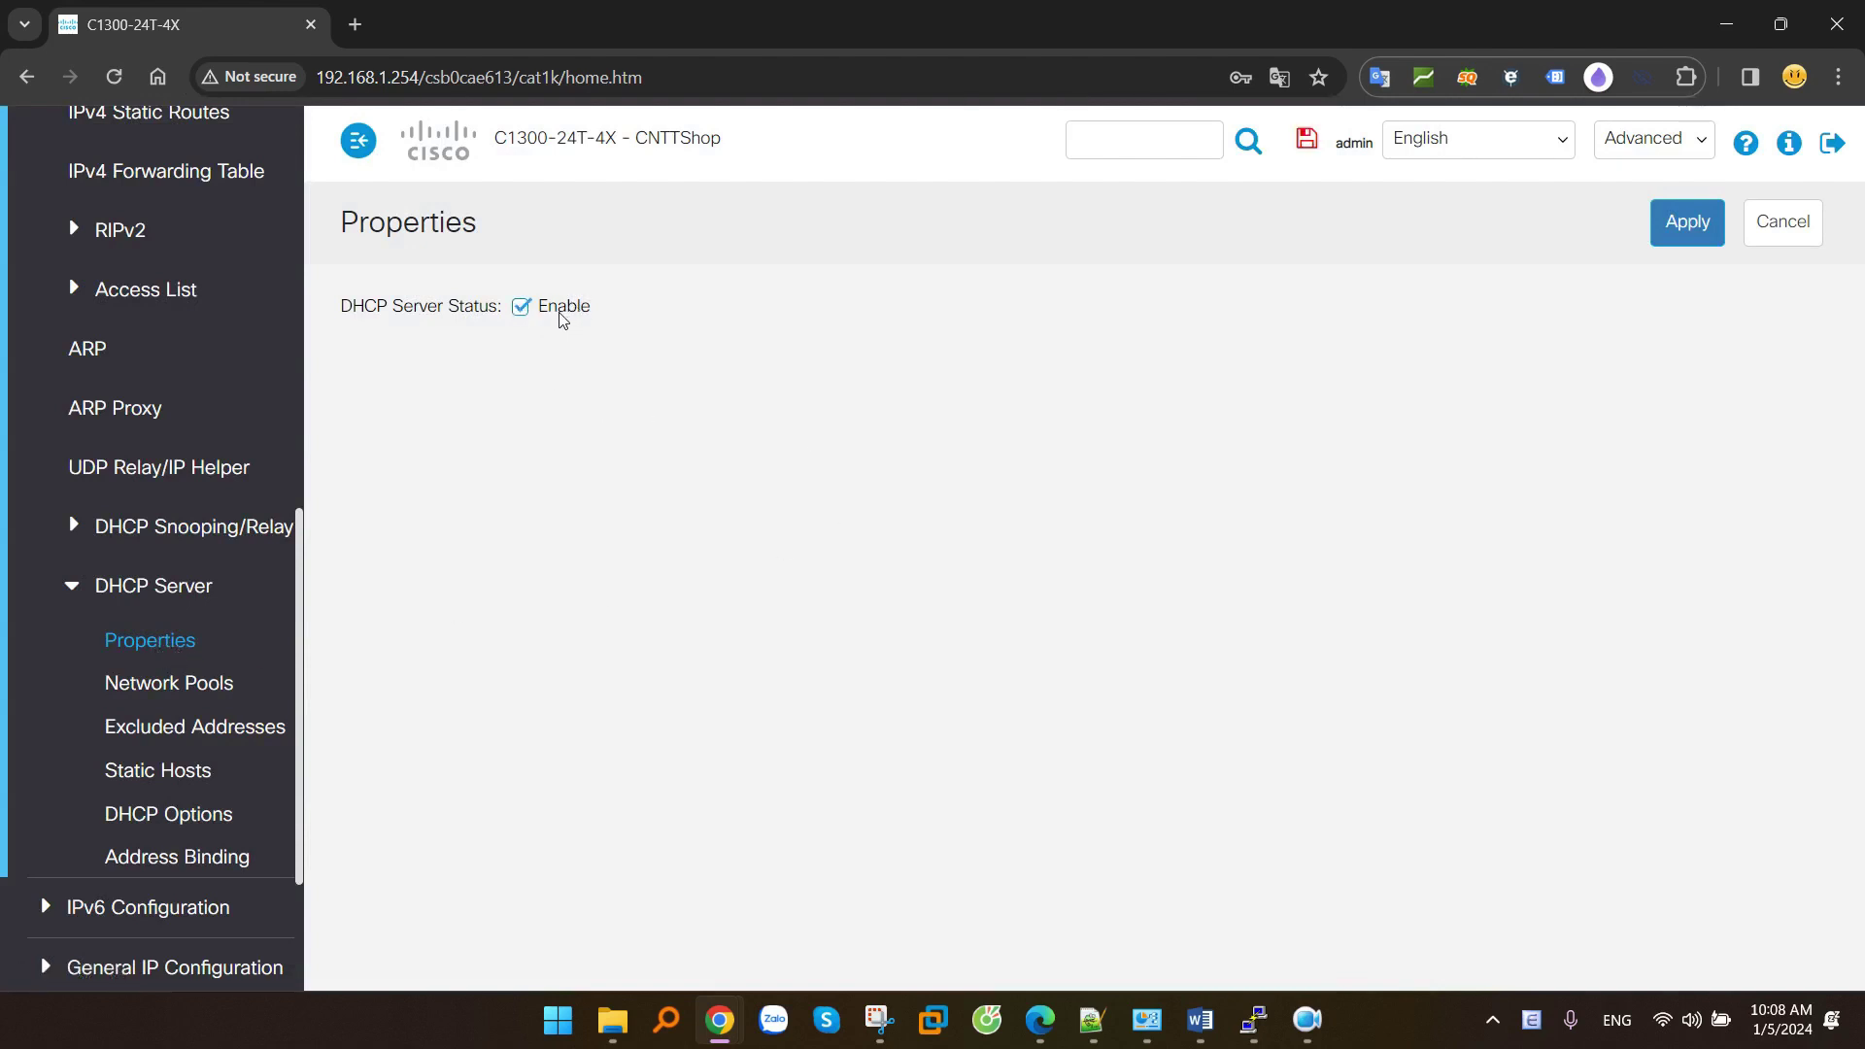
{"action": "left_click", "coordinate": [1689, 223]}
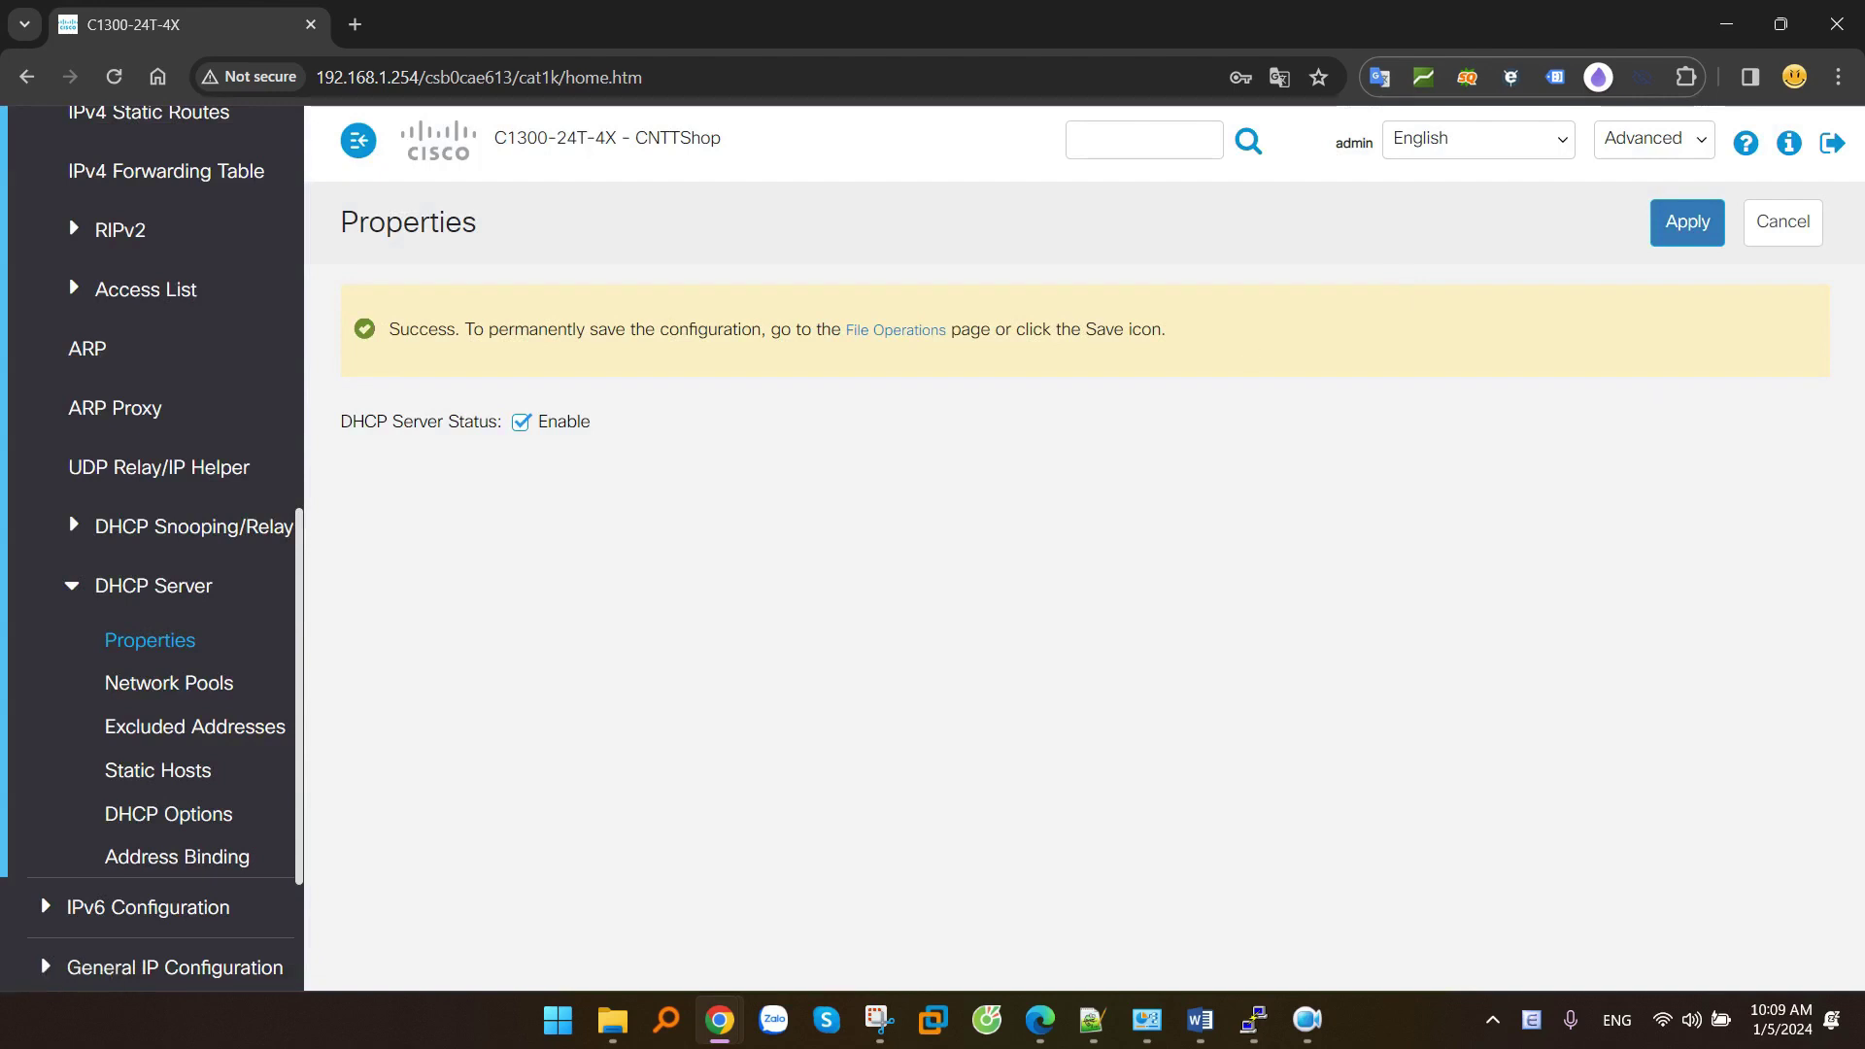
Start a new DHCP network pool named VLAN10-POOL with the subnet IP address 192.168.10.0.
{"action": "scroll", "coordinate": [274, 430], "scroll_direction": "down", "scroll_amount": 1}
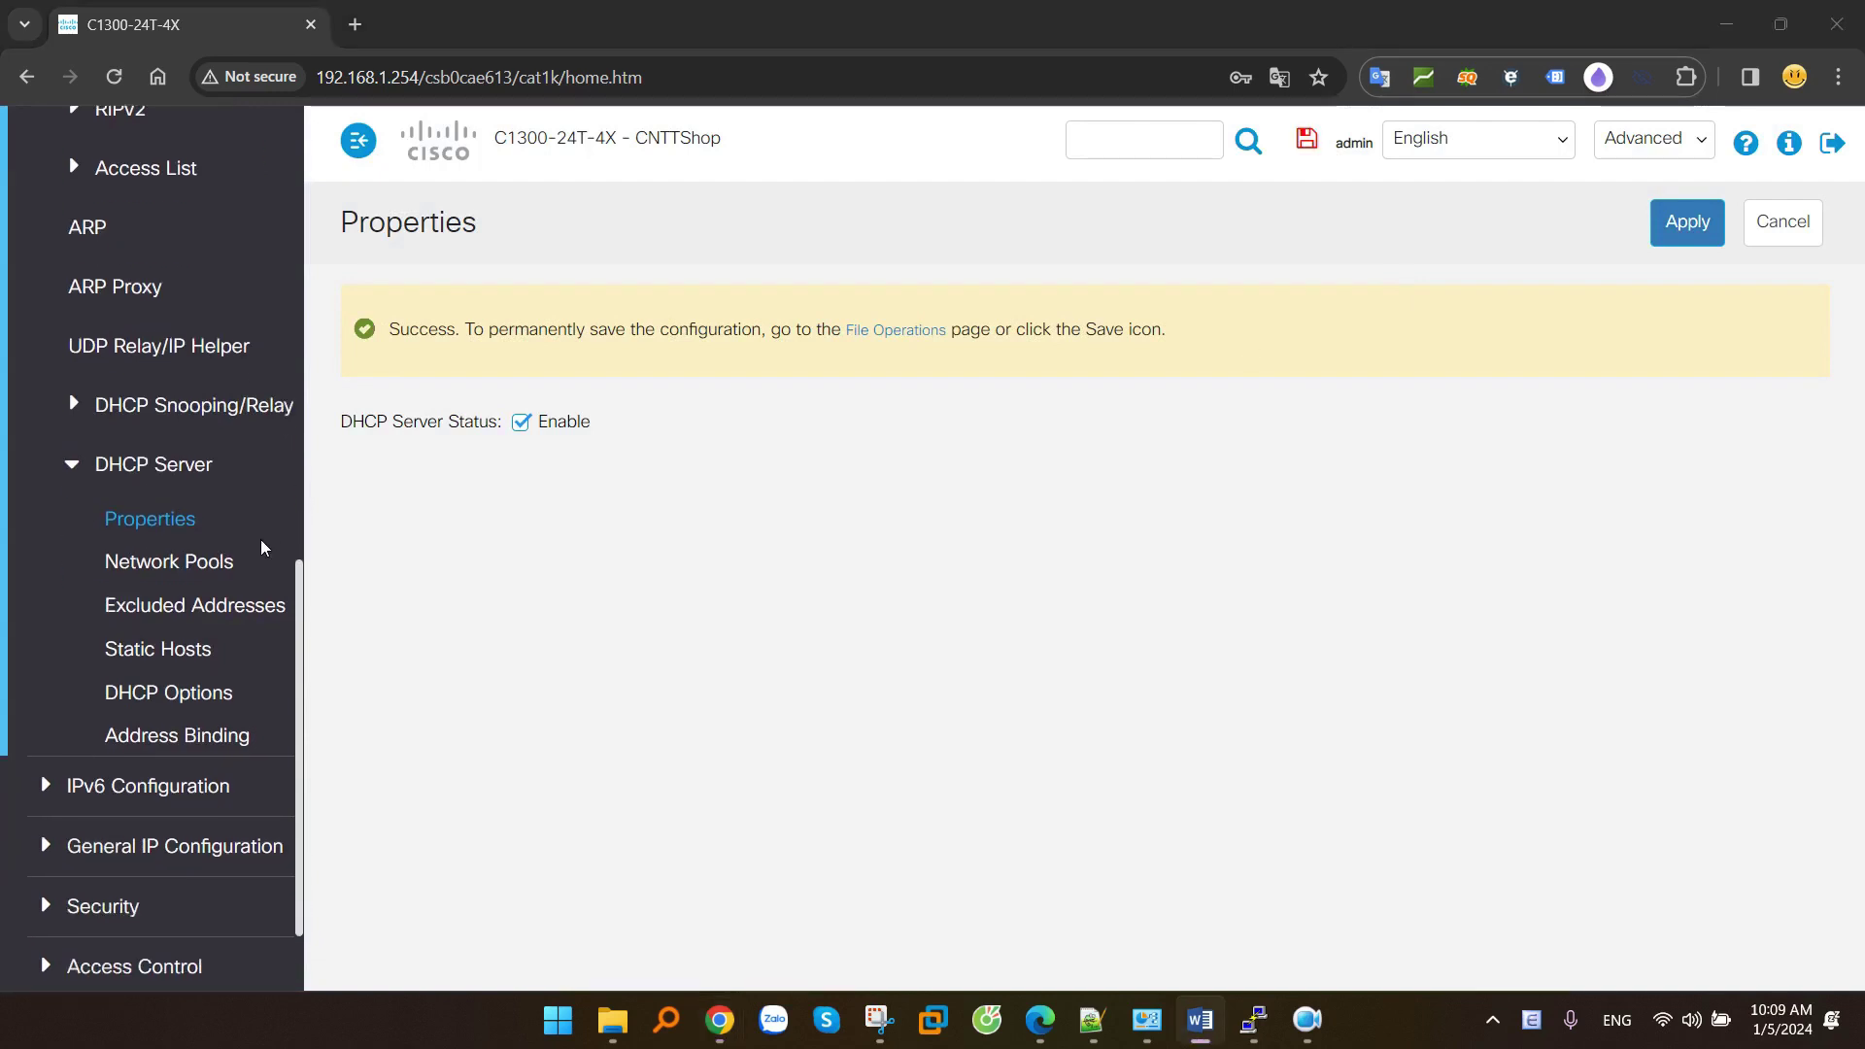
{"action": "left_click", "coordinate": [190, 568]}
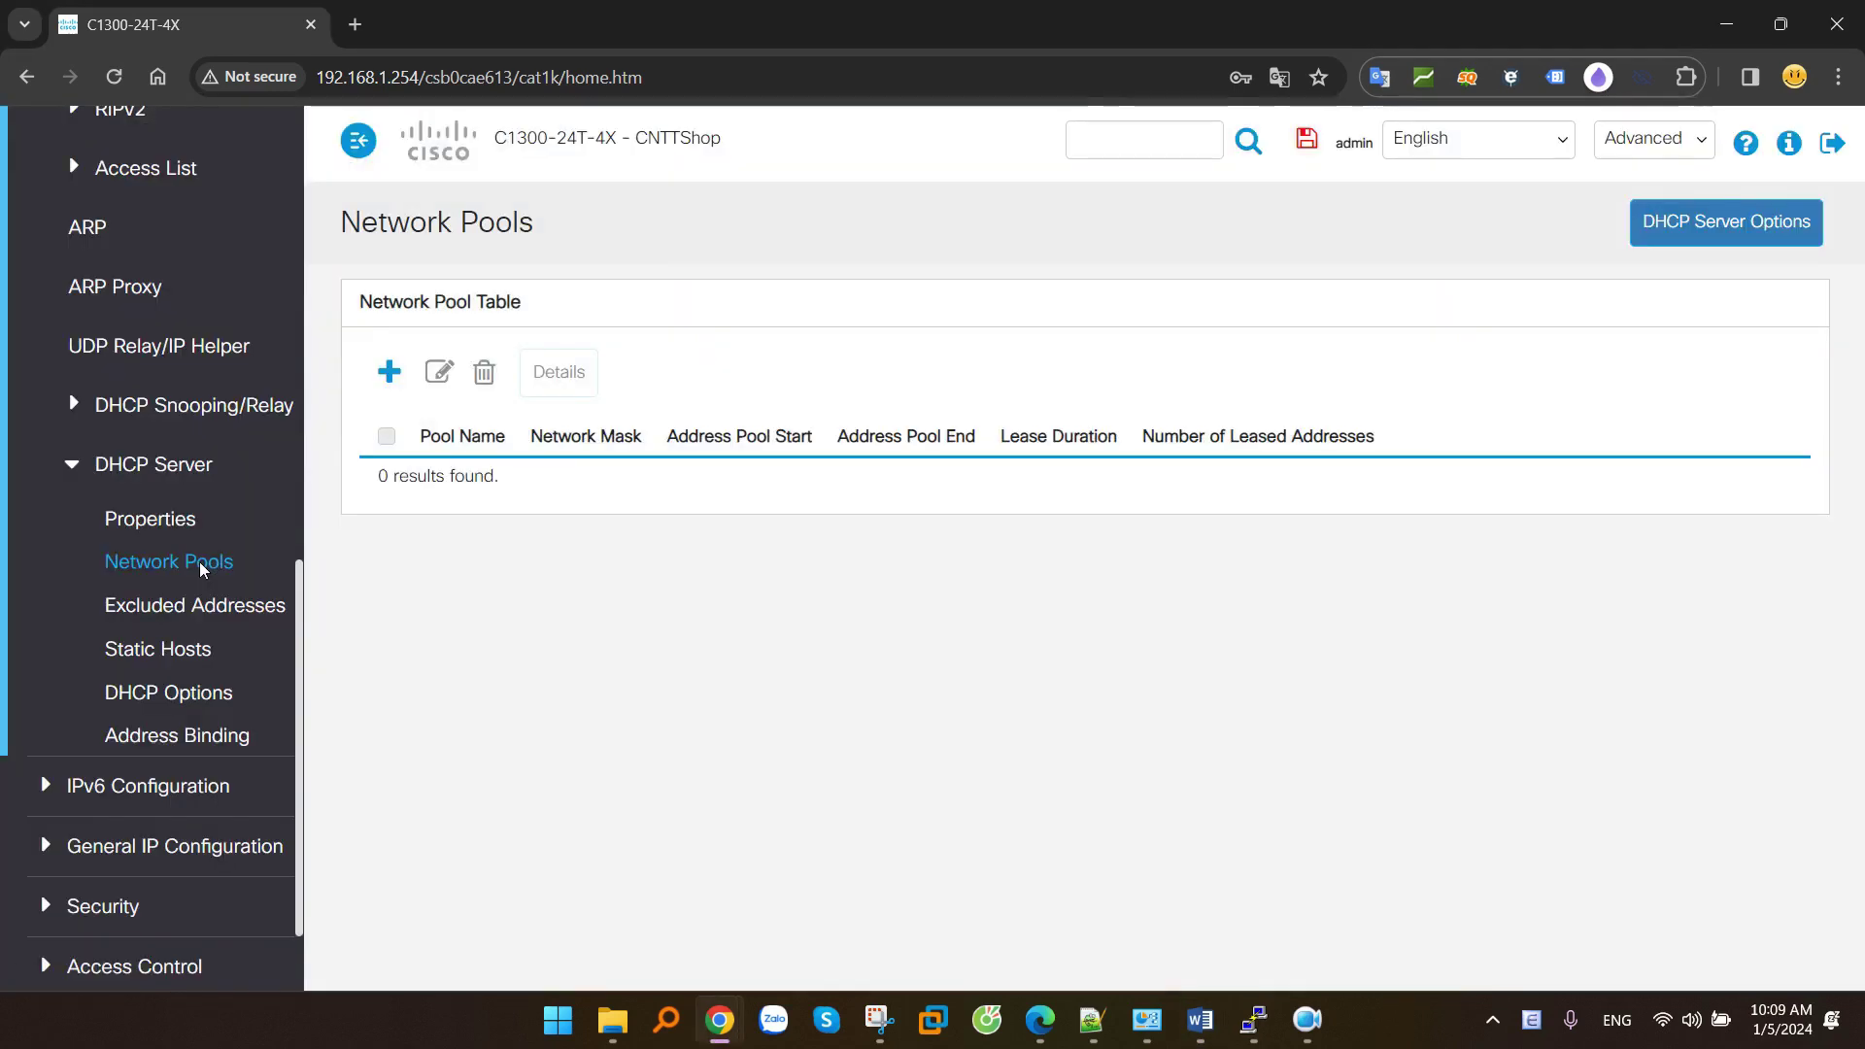
{"action": "left_click", "coordinate": [401, 377]}
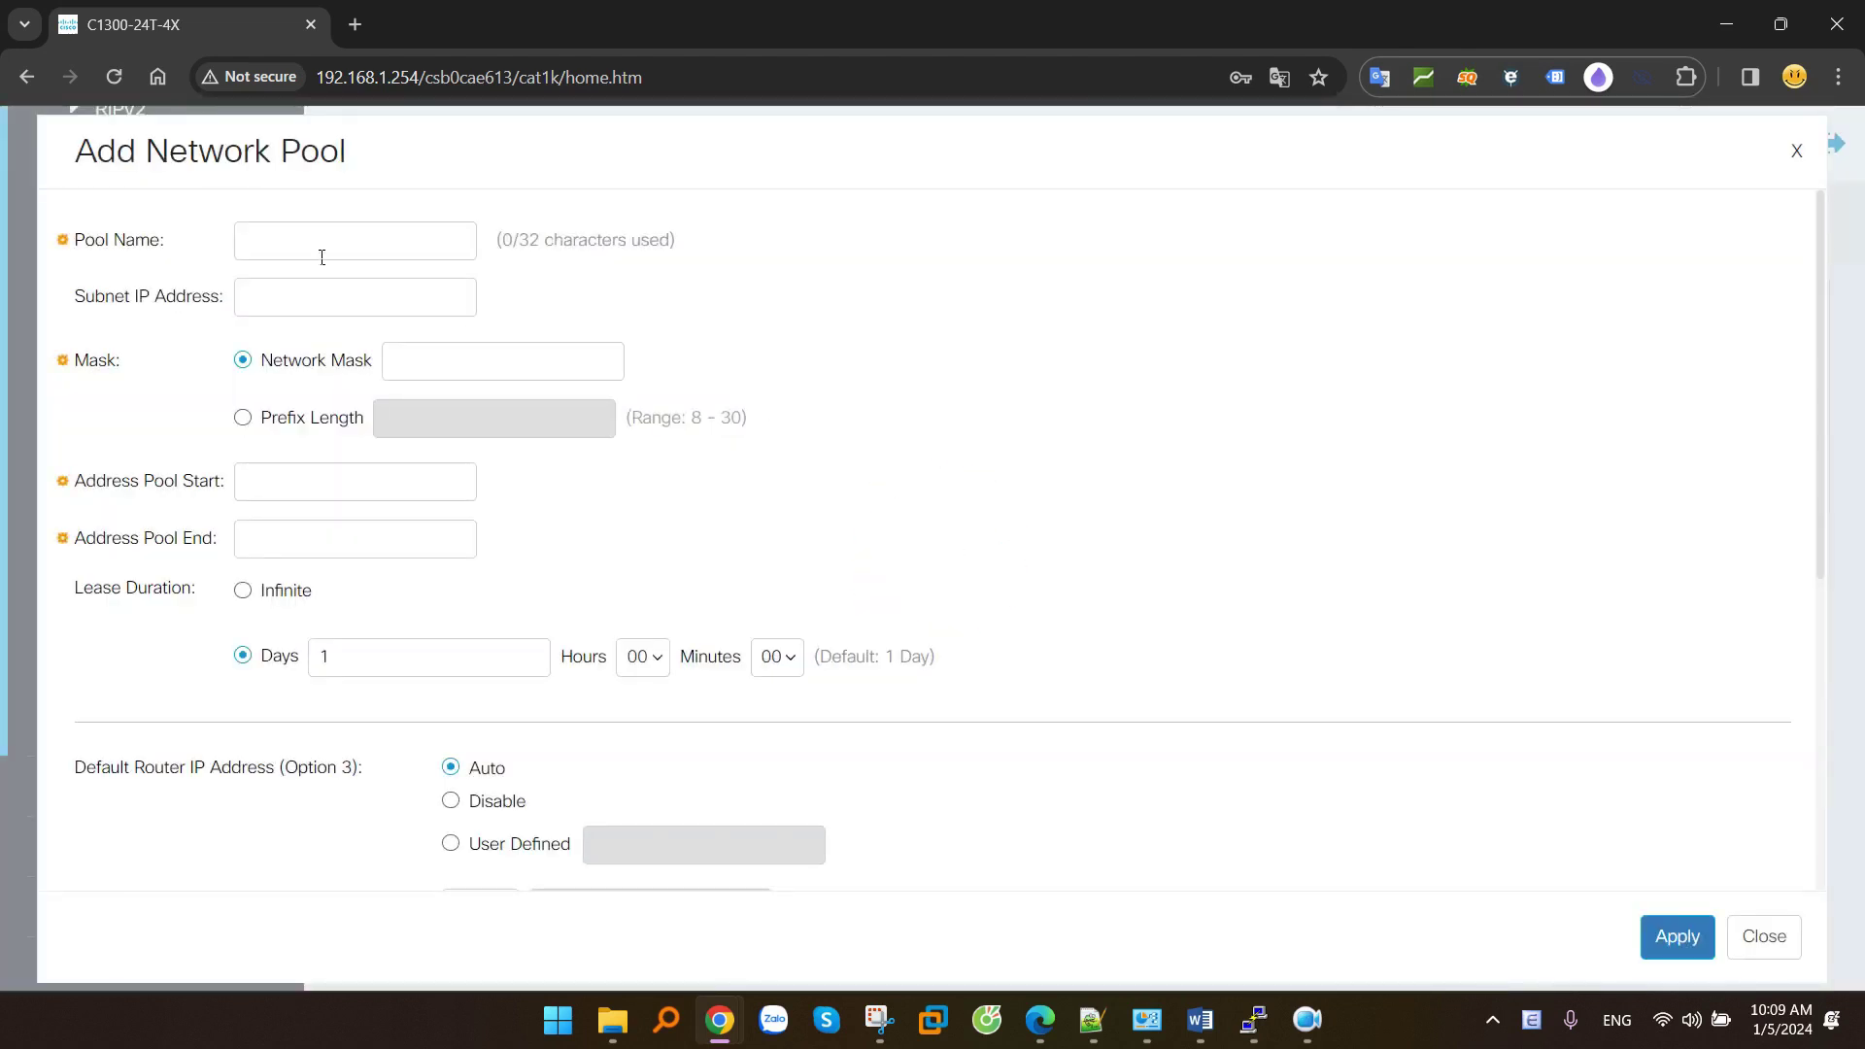
{"action": "left_click", "coordinate": [333, 244]}
{"action": "type", "text": "VLAN"}
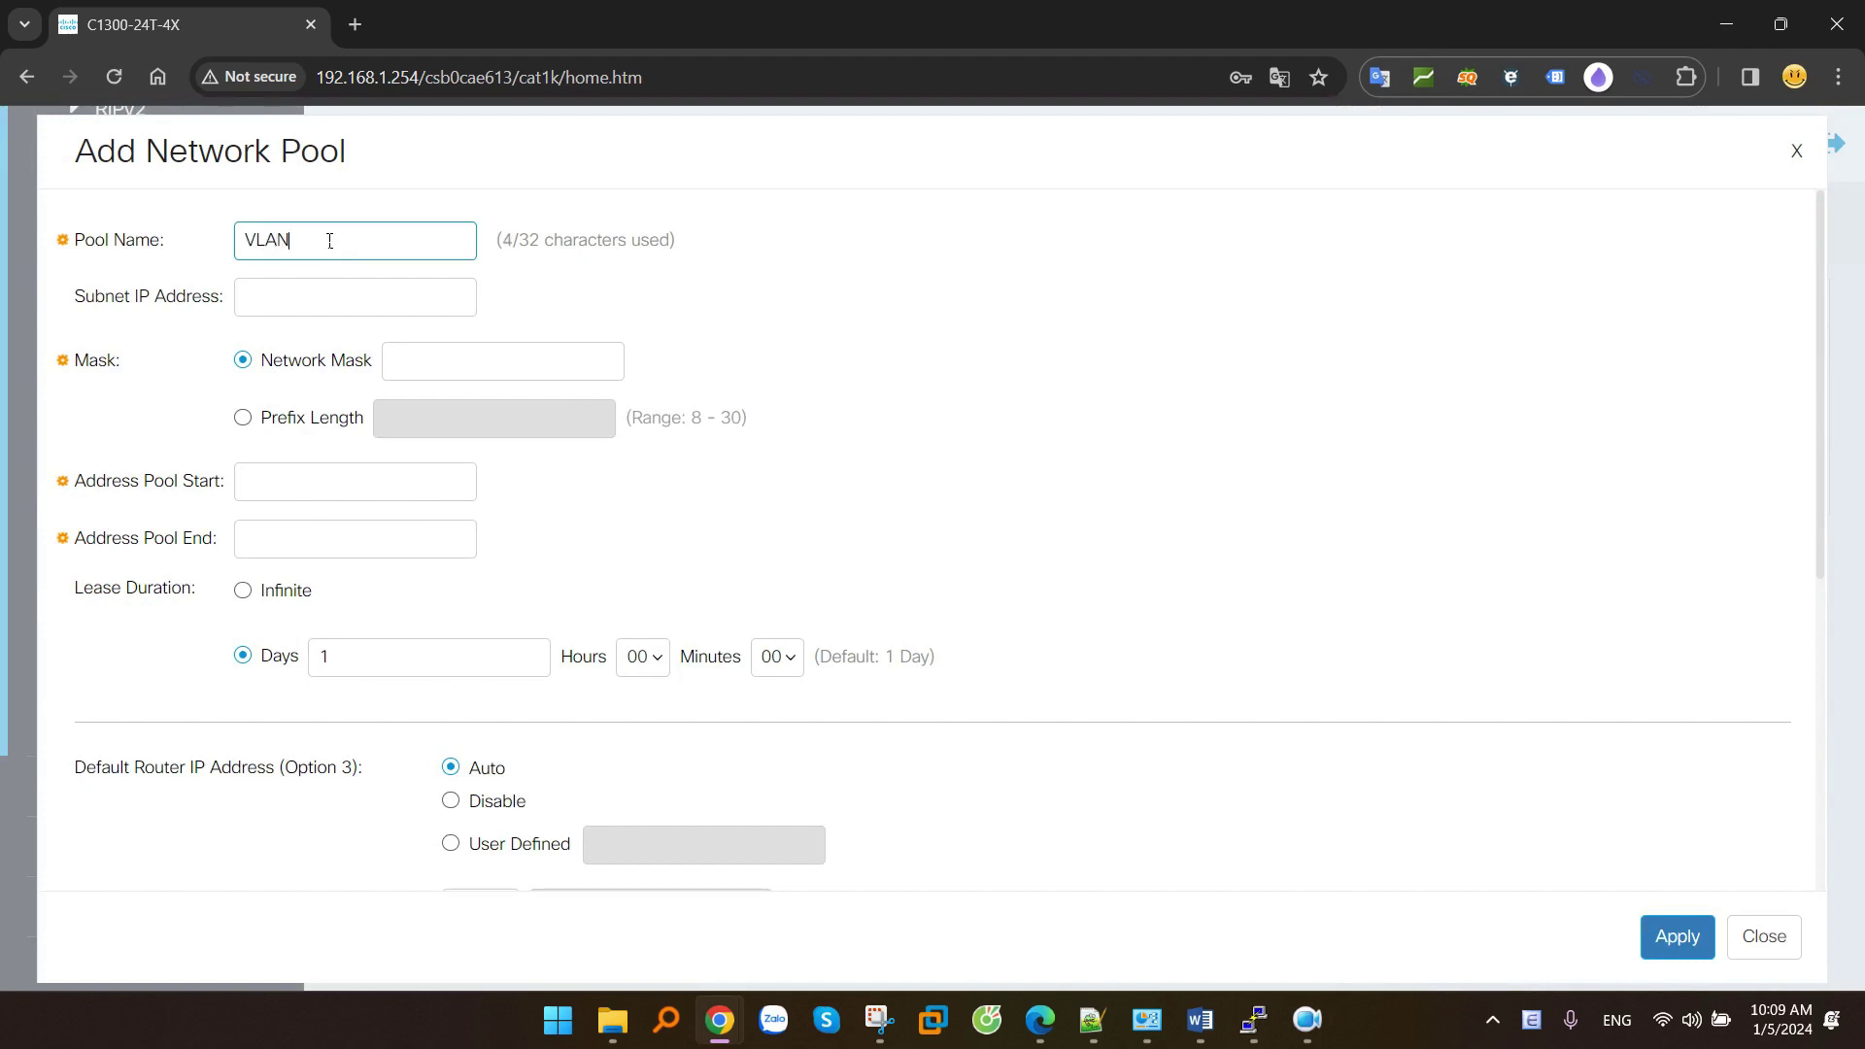
{"action": "type", "text": "10-POOOL"}
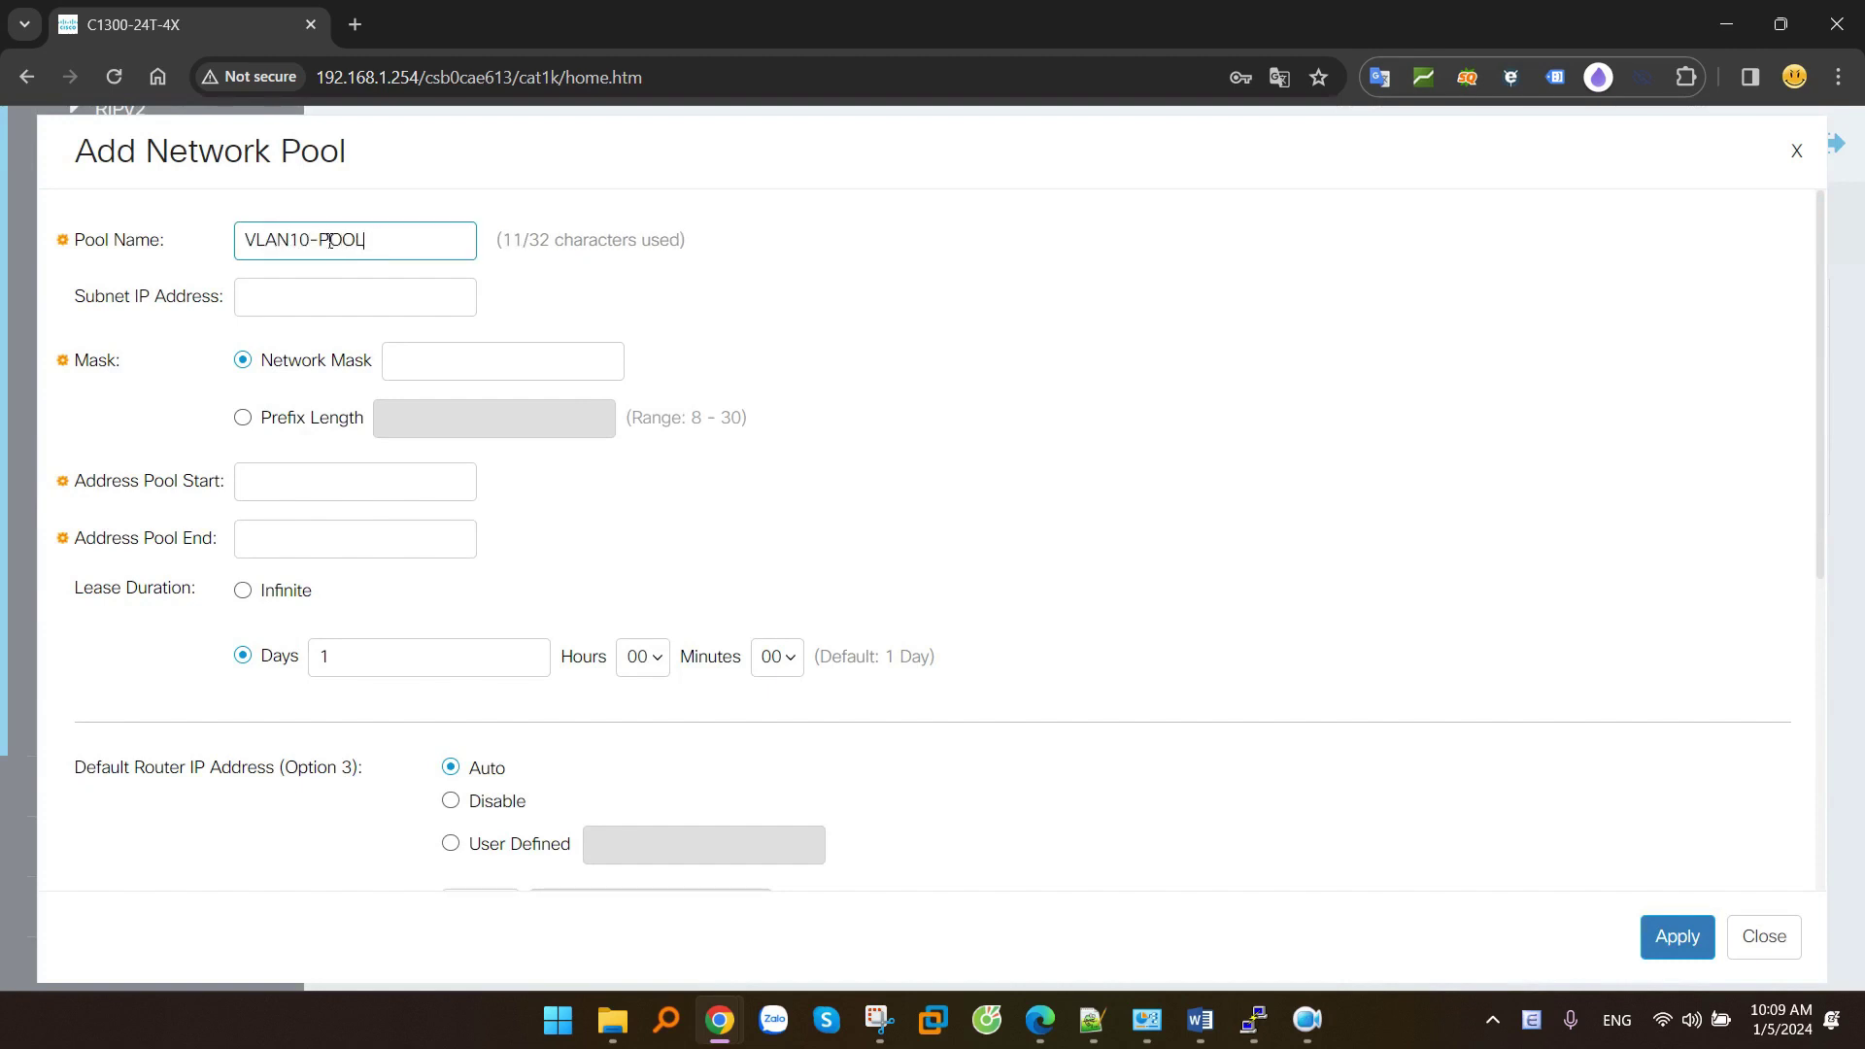
{"action": "key", "text": "Tab"}
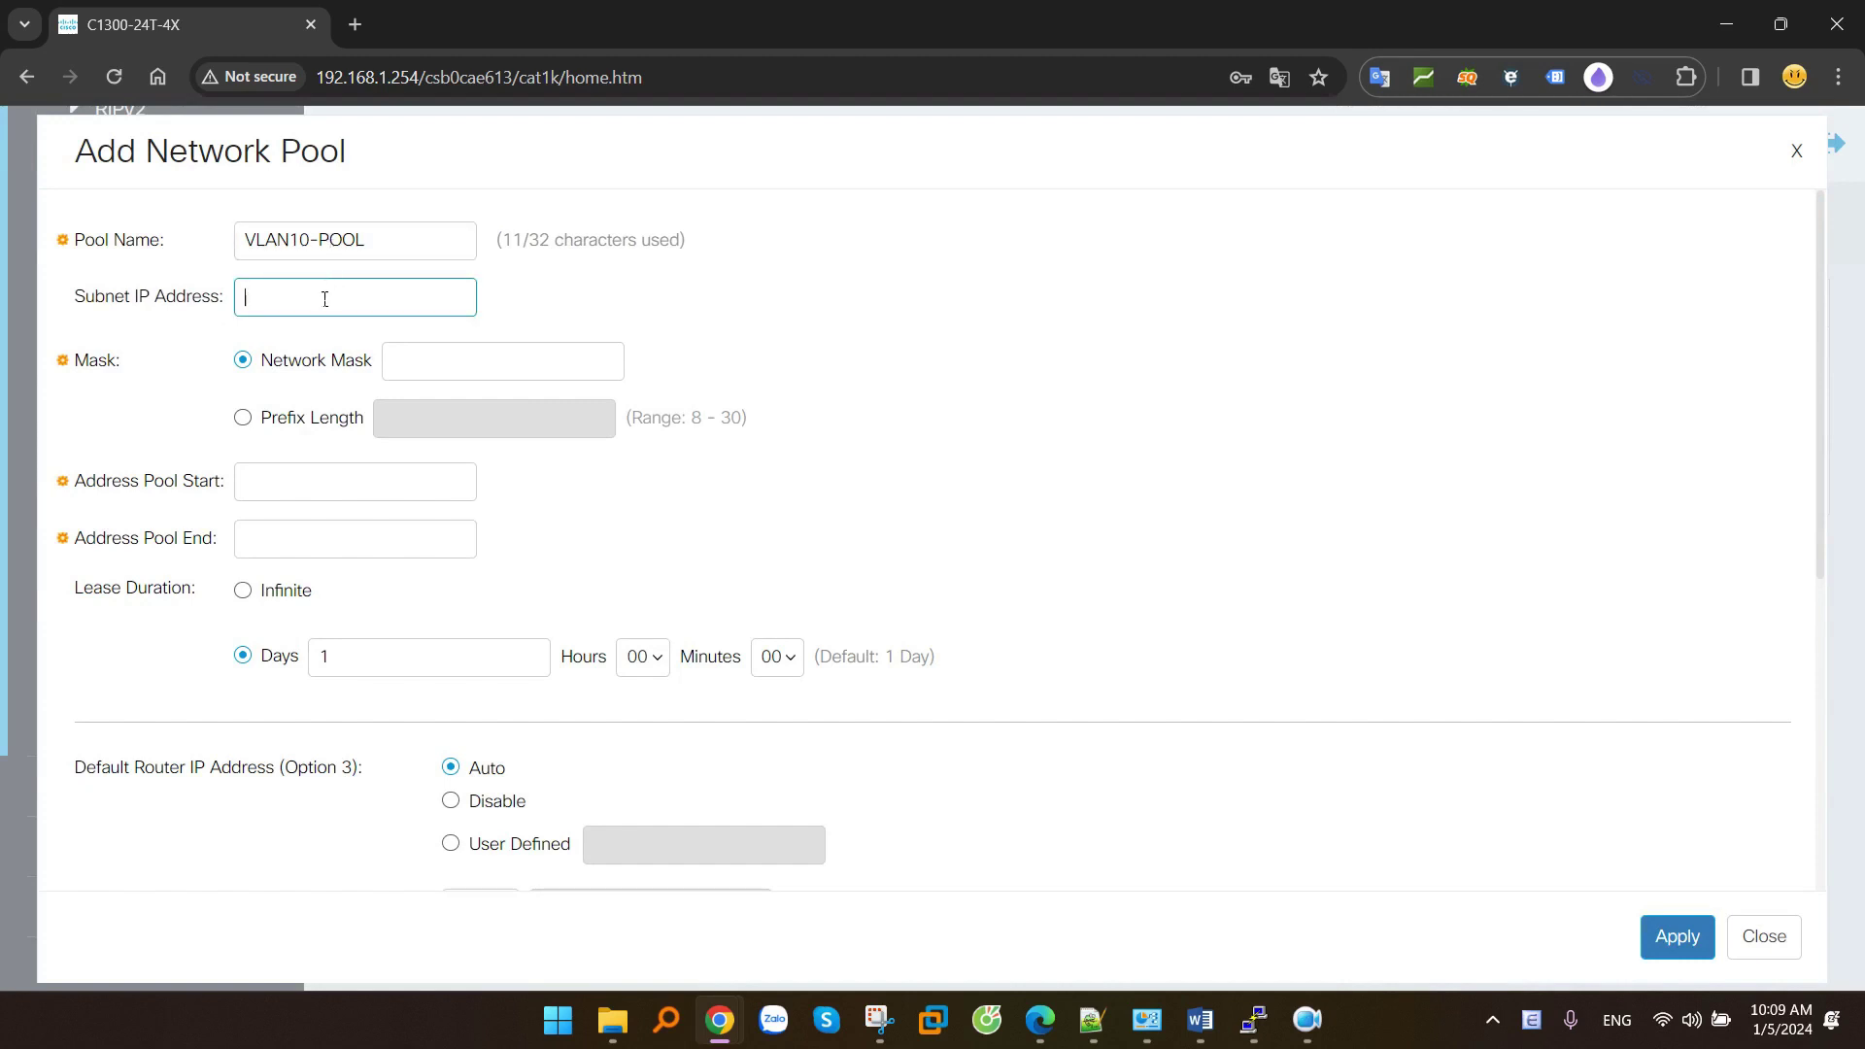
{"action": "type", "text": "192.168.10."}
Define the pool's mask by prefix length and set it to 24.
{"action": "left_click_drag", "start_coordinate": [261, 360], "coordinate": [363, 367]}
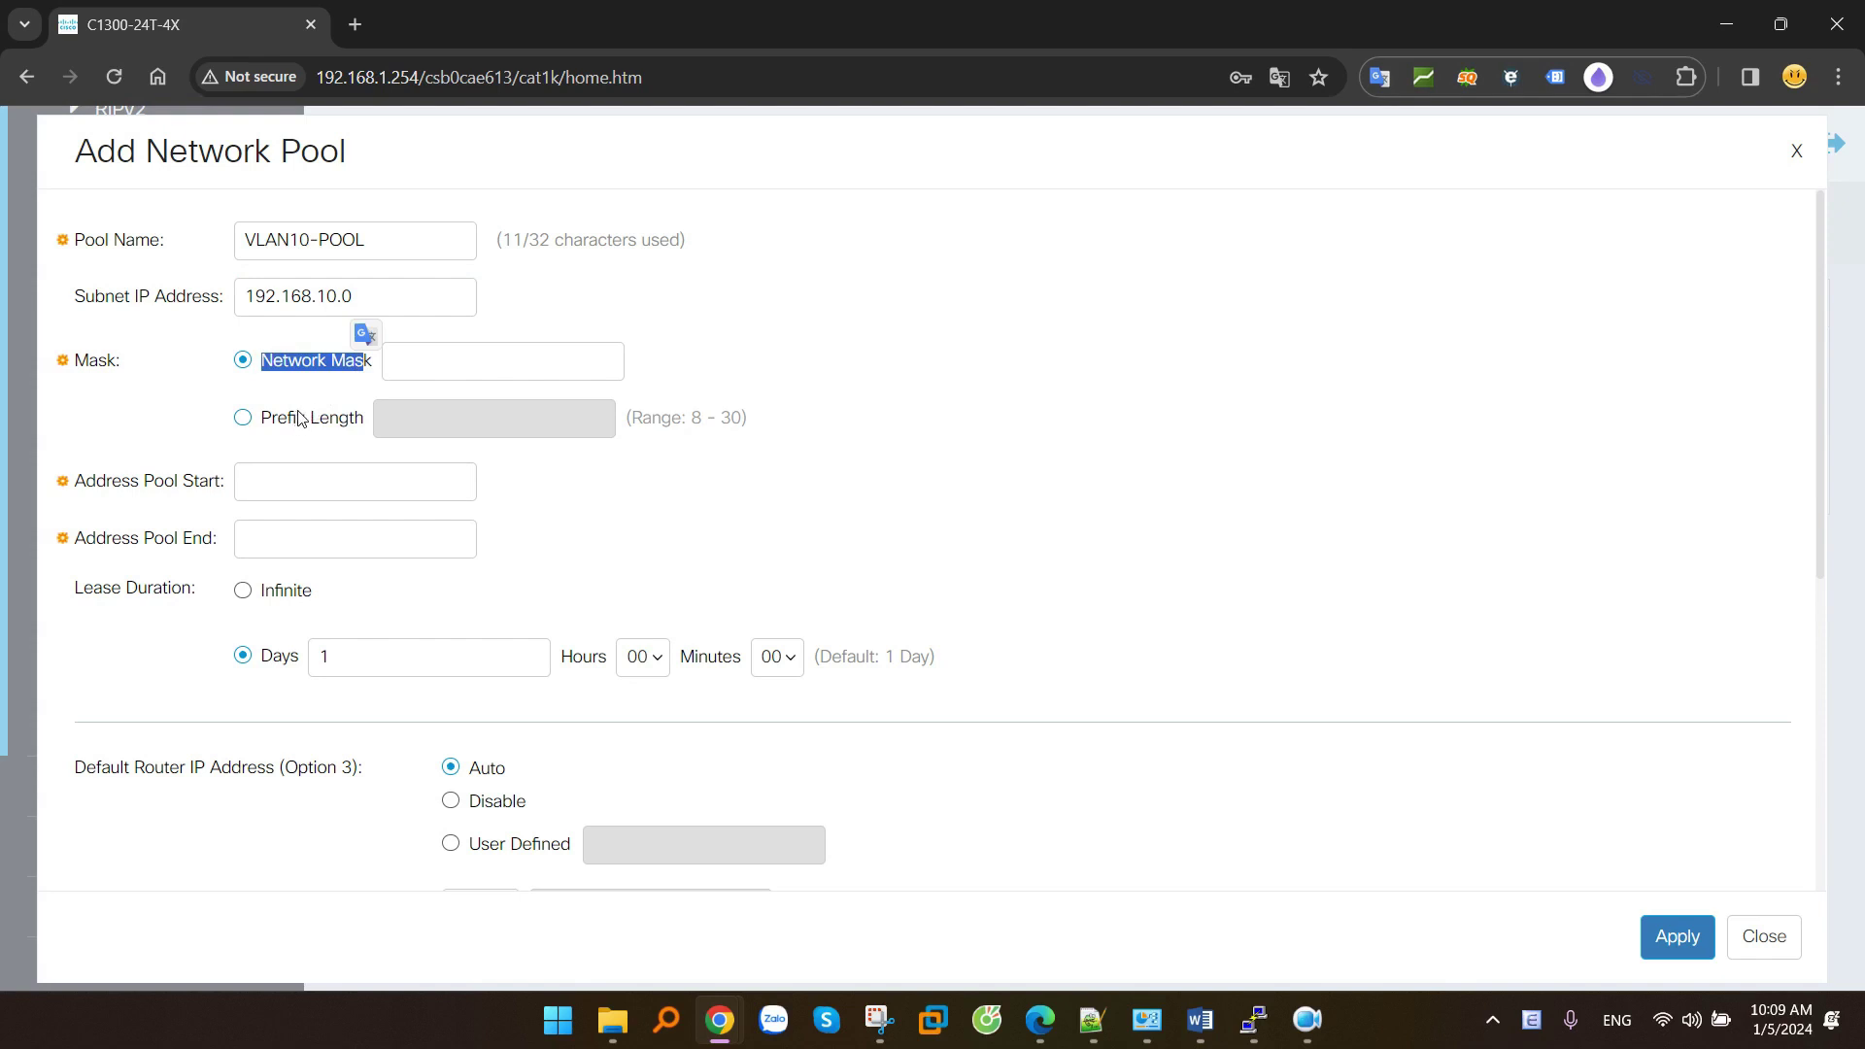
{"action": "left_click", "coordinate": [307, 418]}
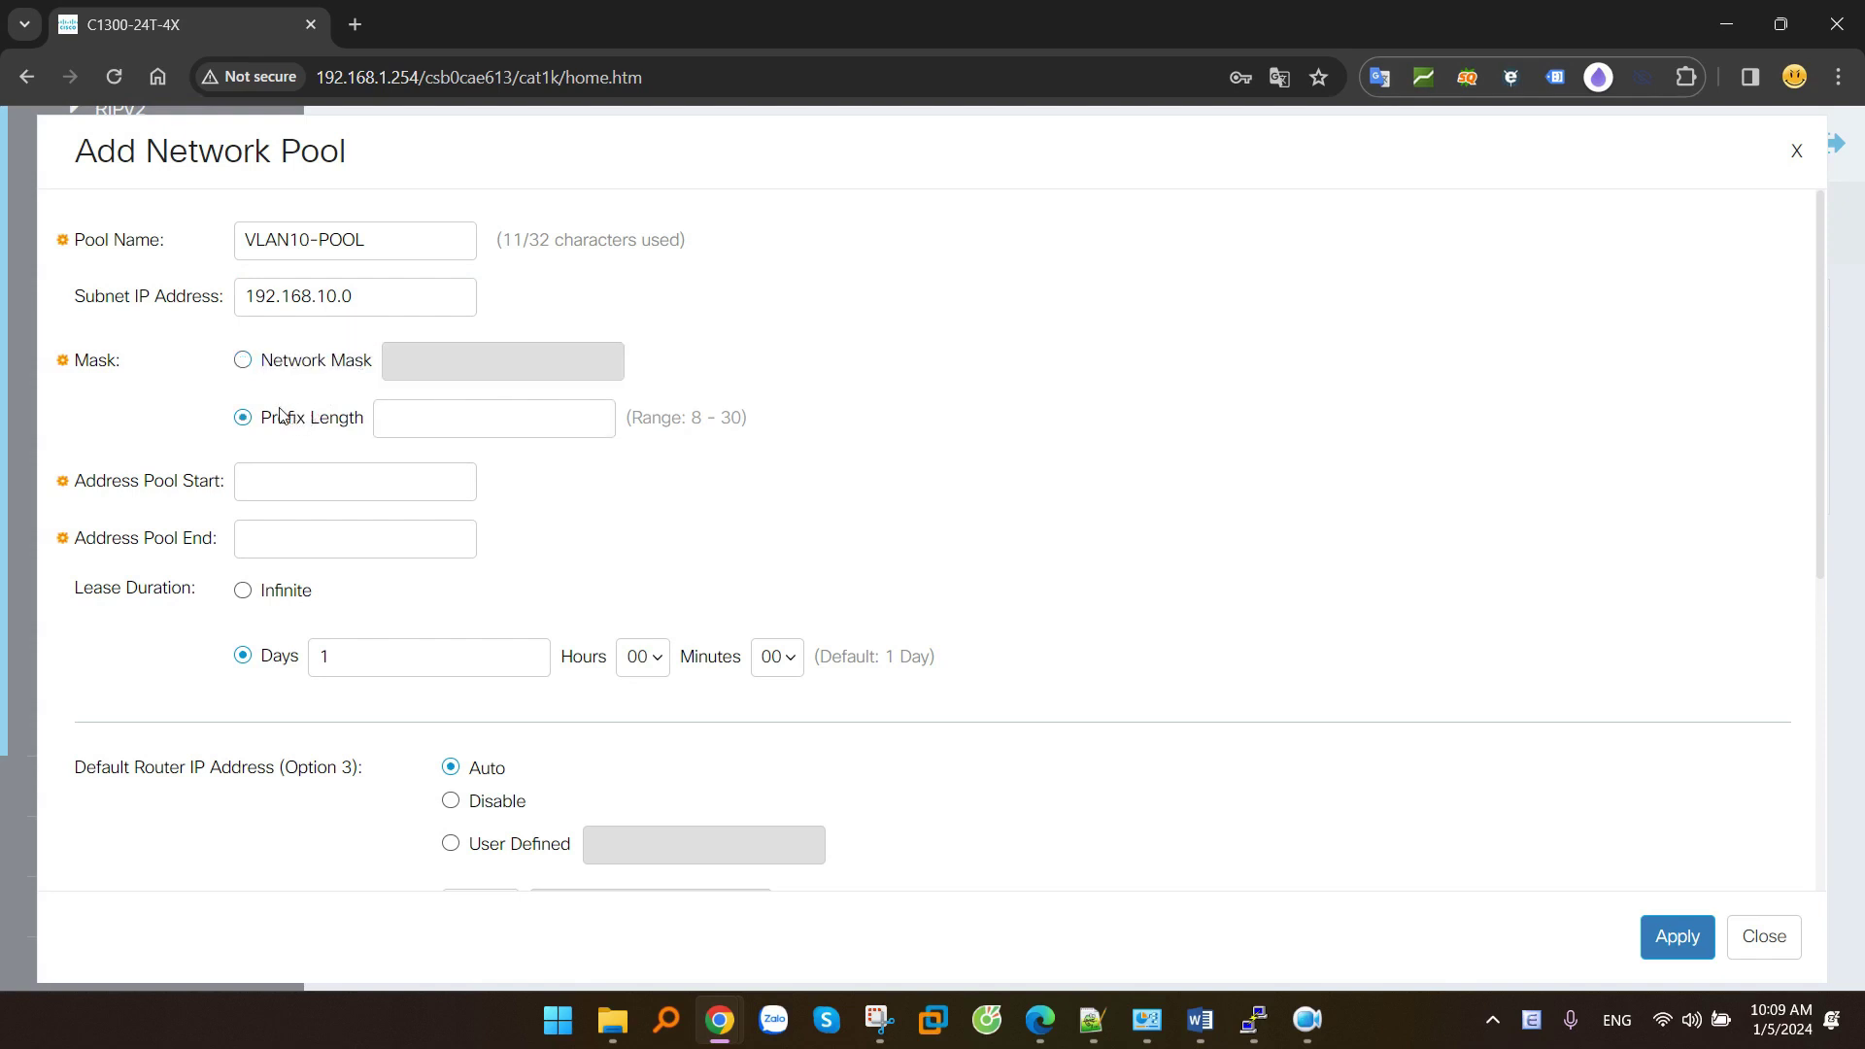
{"action": "left_click", "coordinate": [433, 434]}
{"action": "type", "text": "24"}
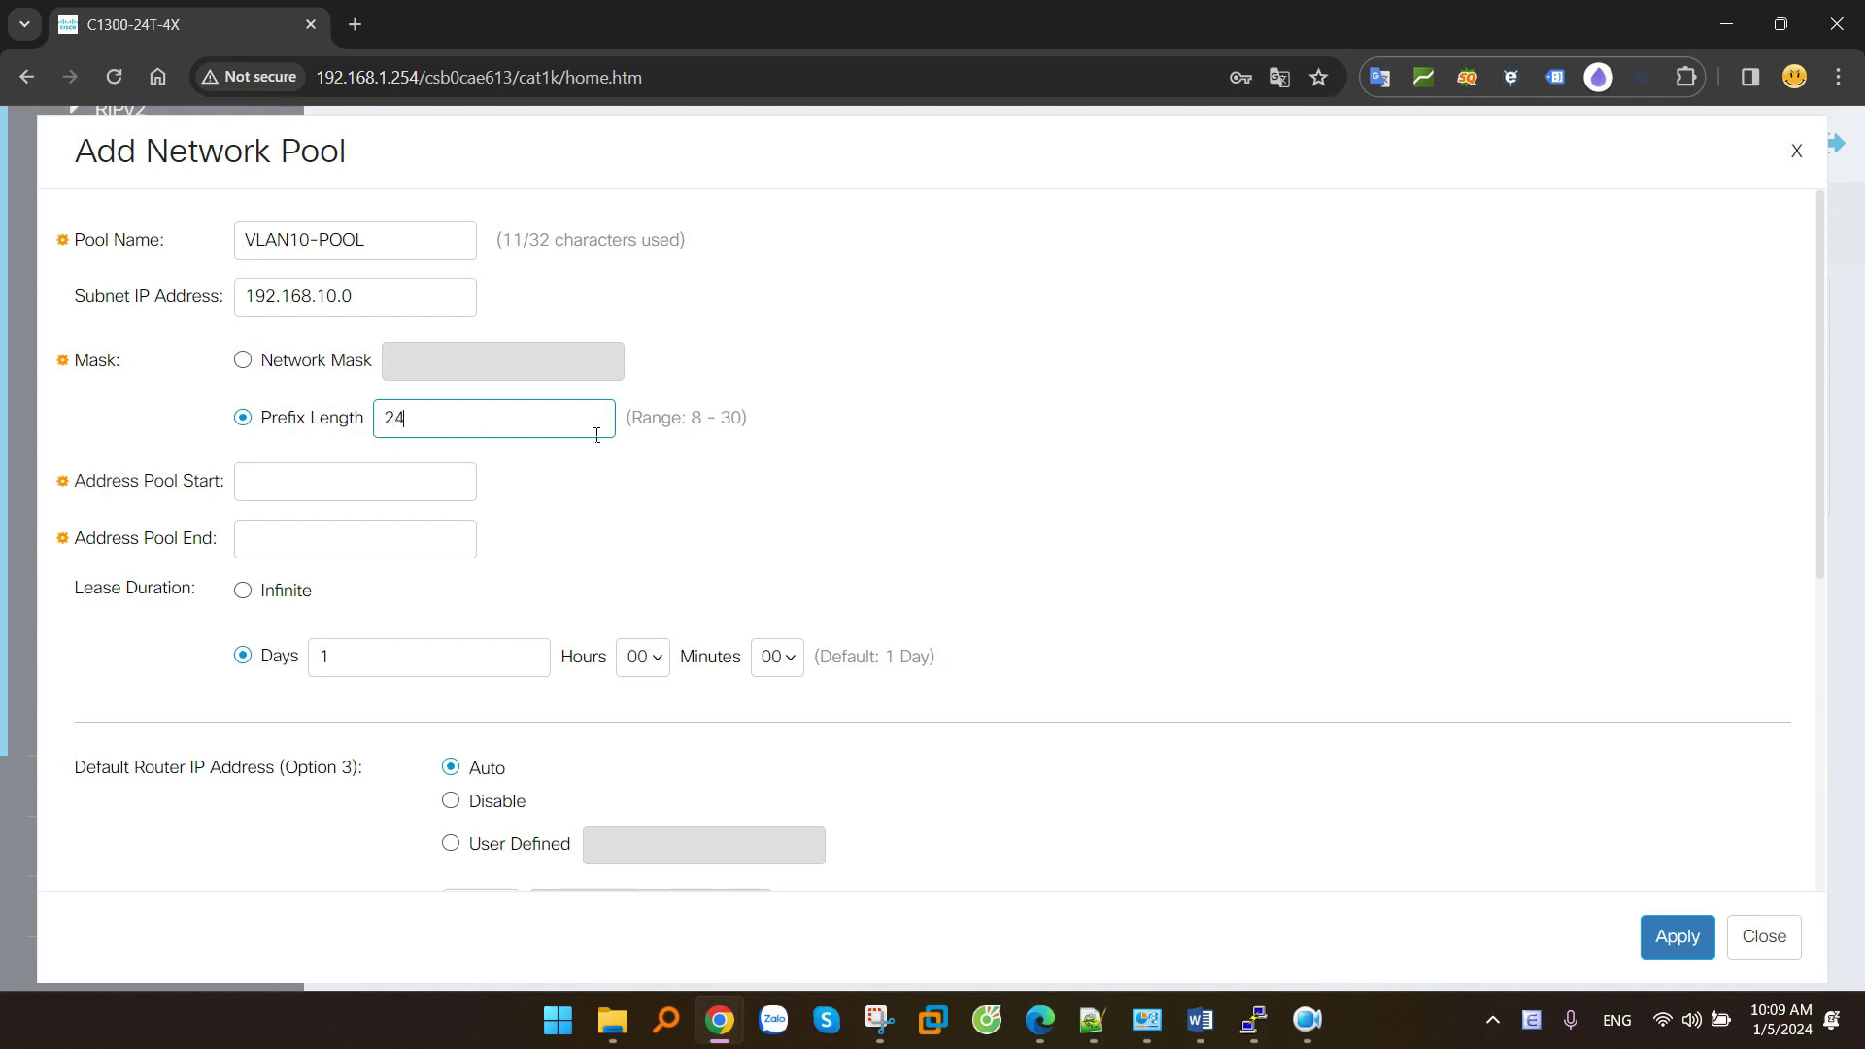
{"action": "left_click", "coordinate": [782, 410]}
Set the start address of the pool's range to 192.168.10.10.
{"action": "left_click", "coordinate": [384, 486]}
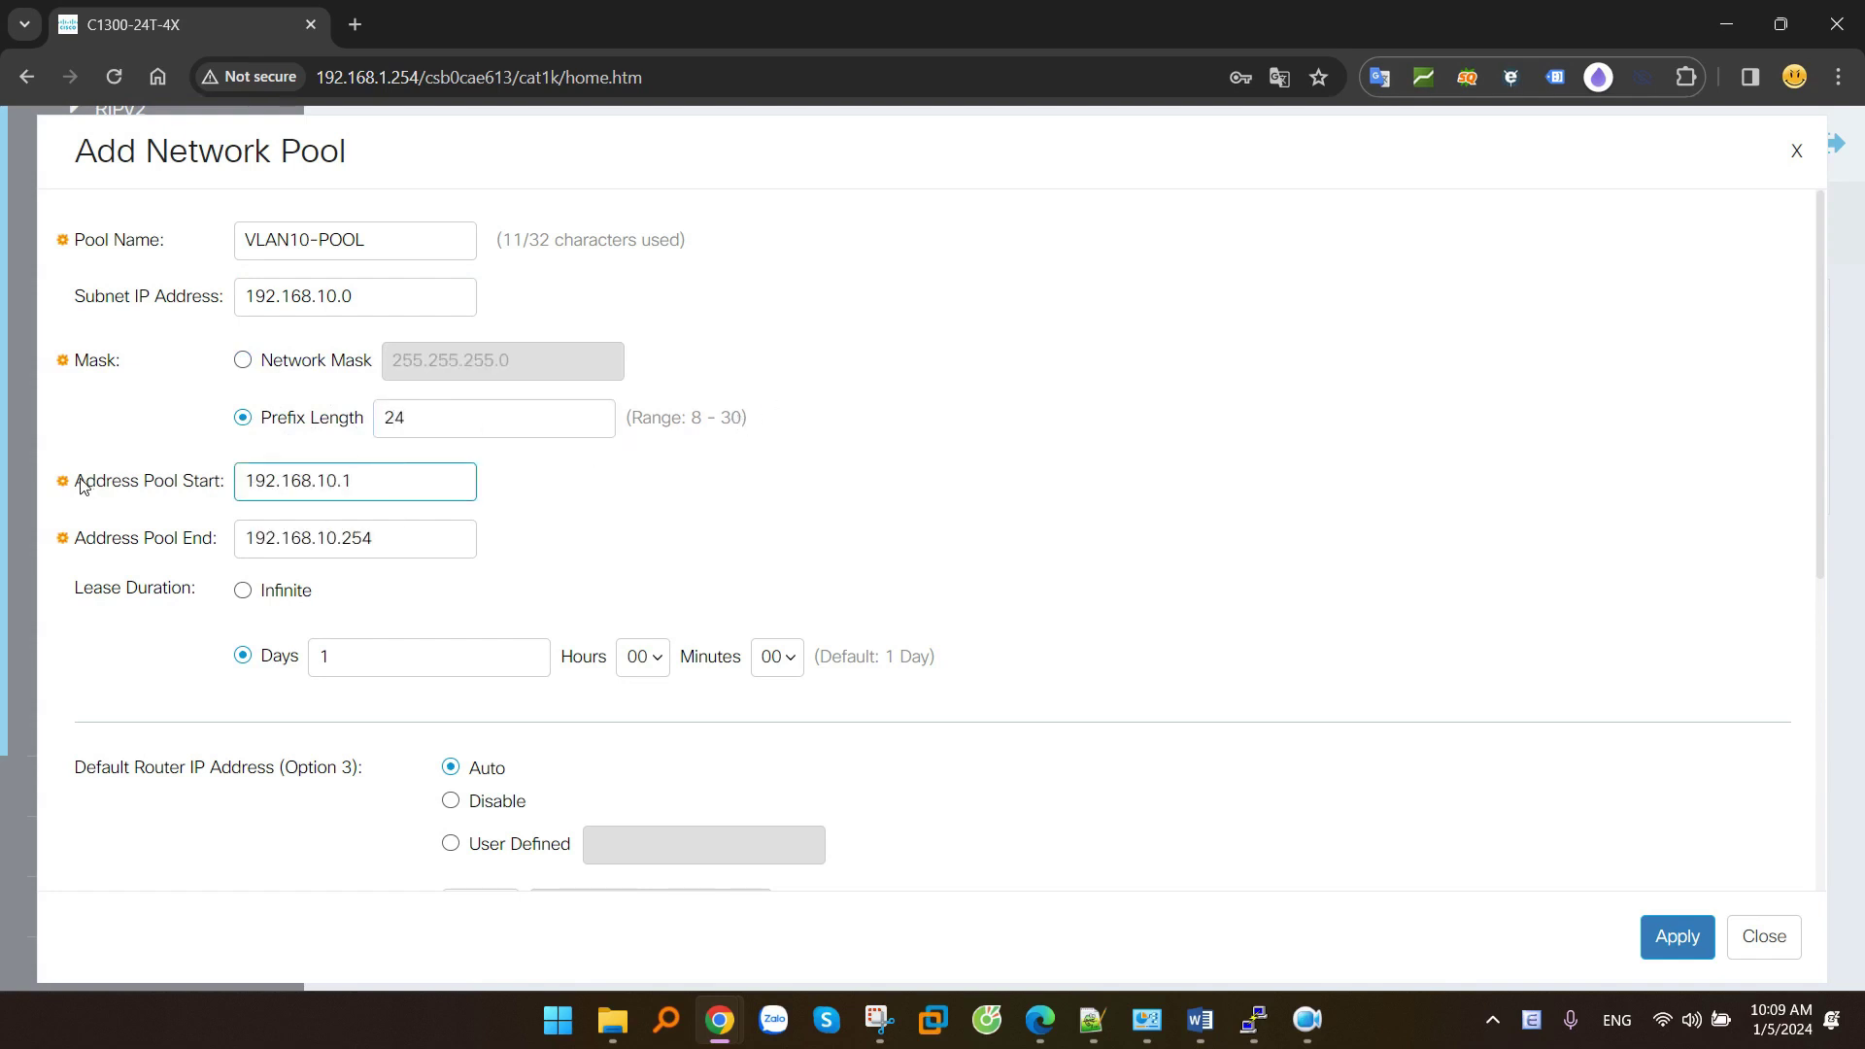
{"action": "left_click_drag", "start_coordinate": [82, 482], "coordinate": [231, 488]}
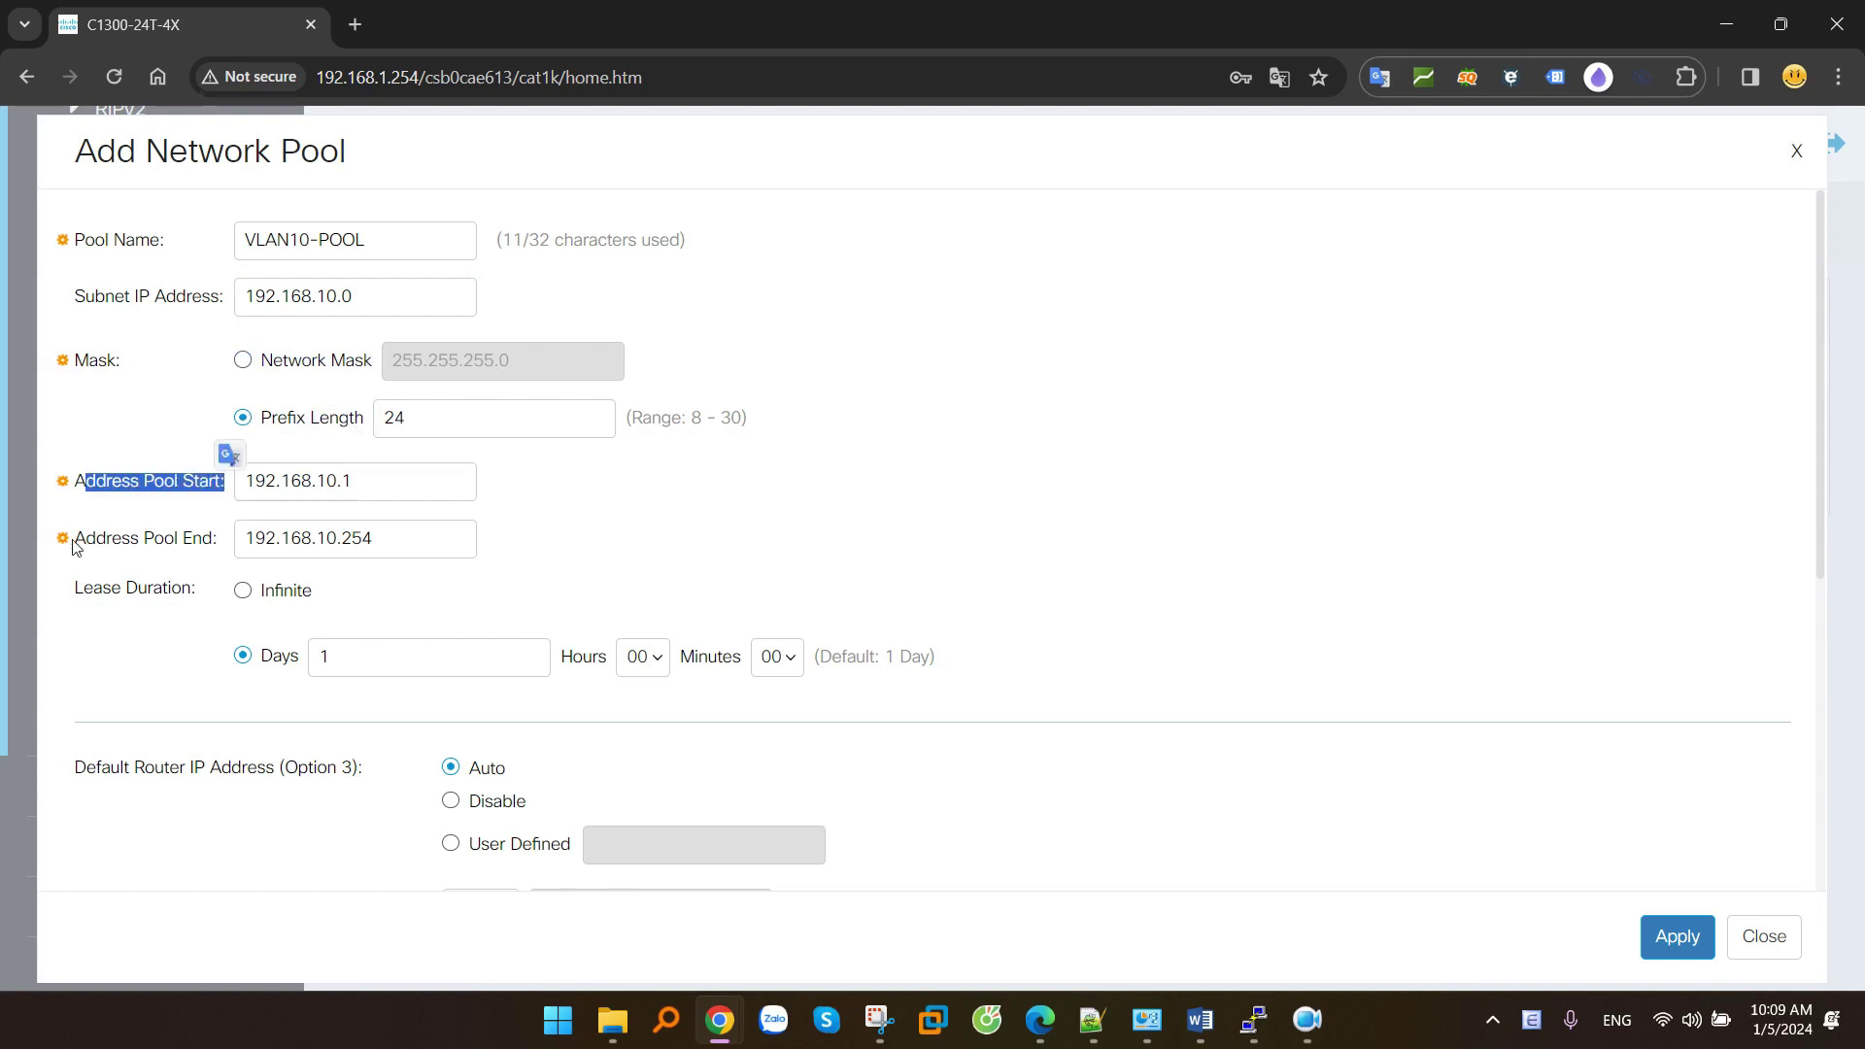
{"action": "left_click_drag", "start_coordinate": [75, 541], "coordinate": [213, 541]}
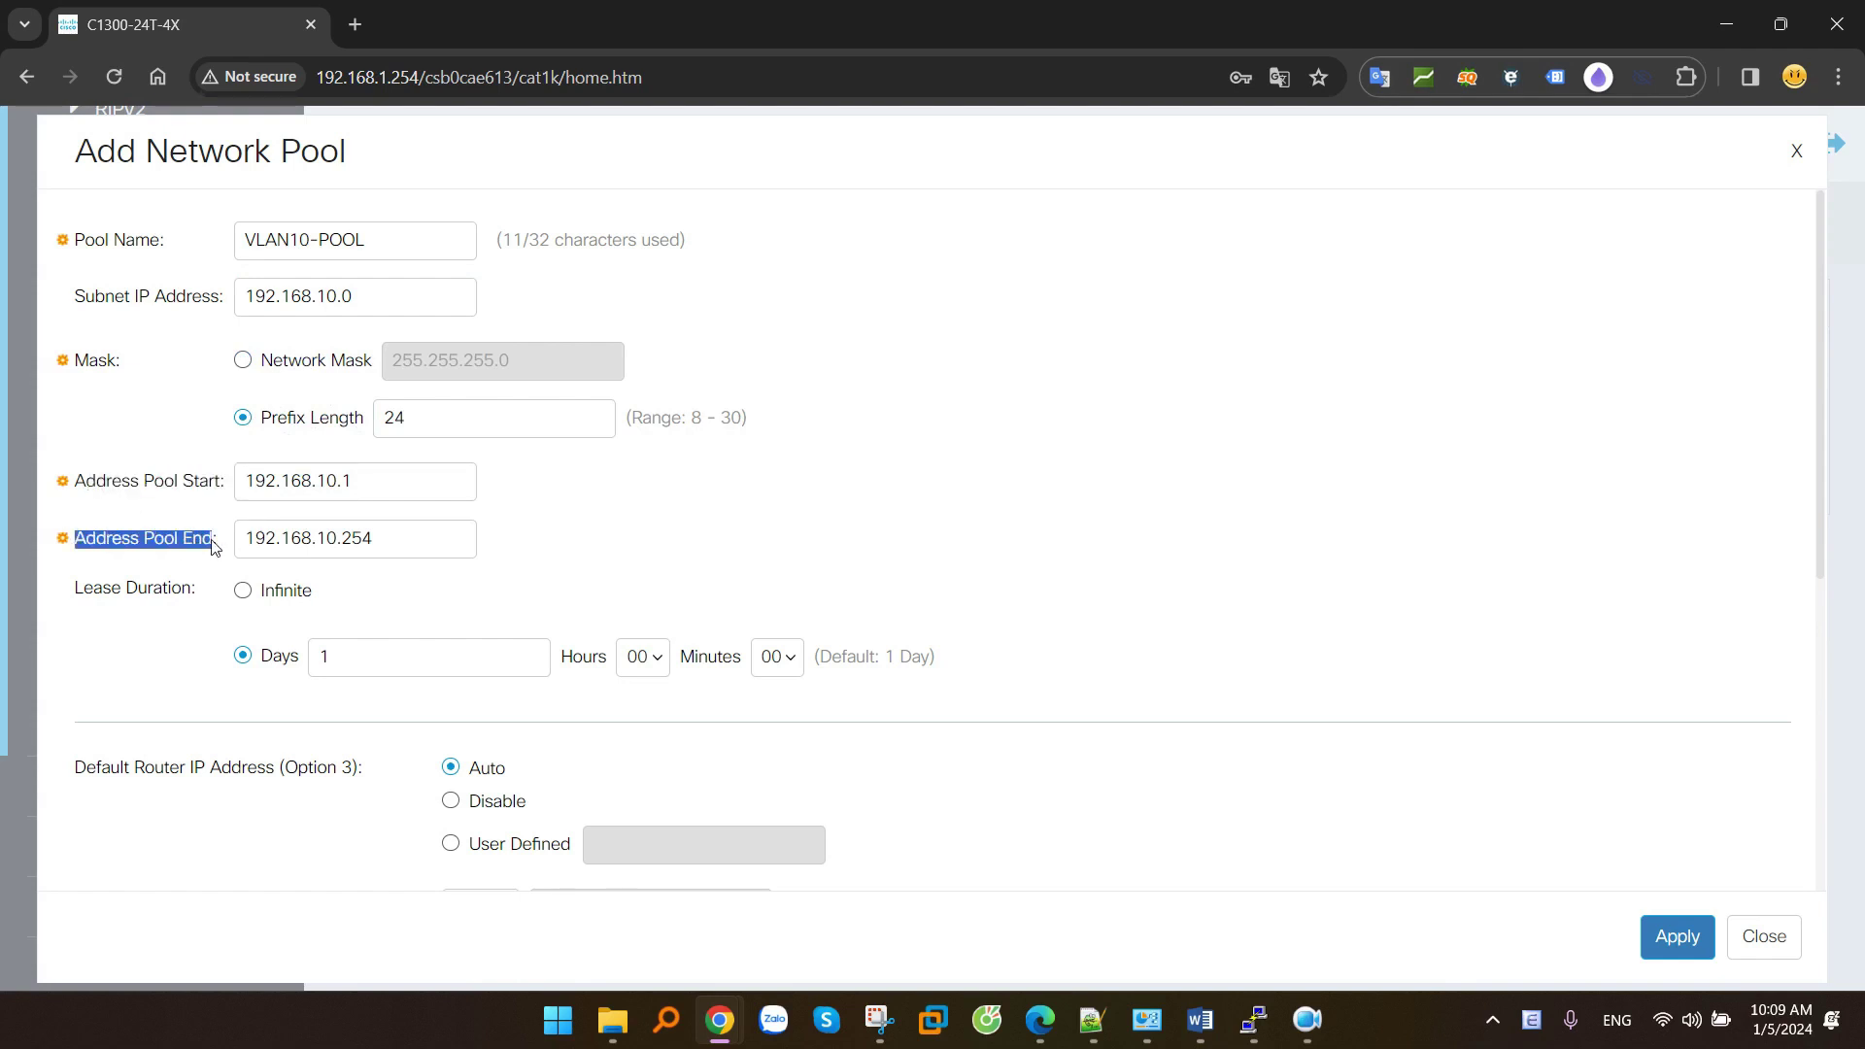
{"action": "left_click", "coordinate": [378, 499]}
{"action": "type", "text": "0"}
{"action": "left_click", "coordinate": [399, 545]}
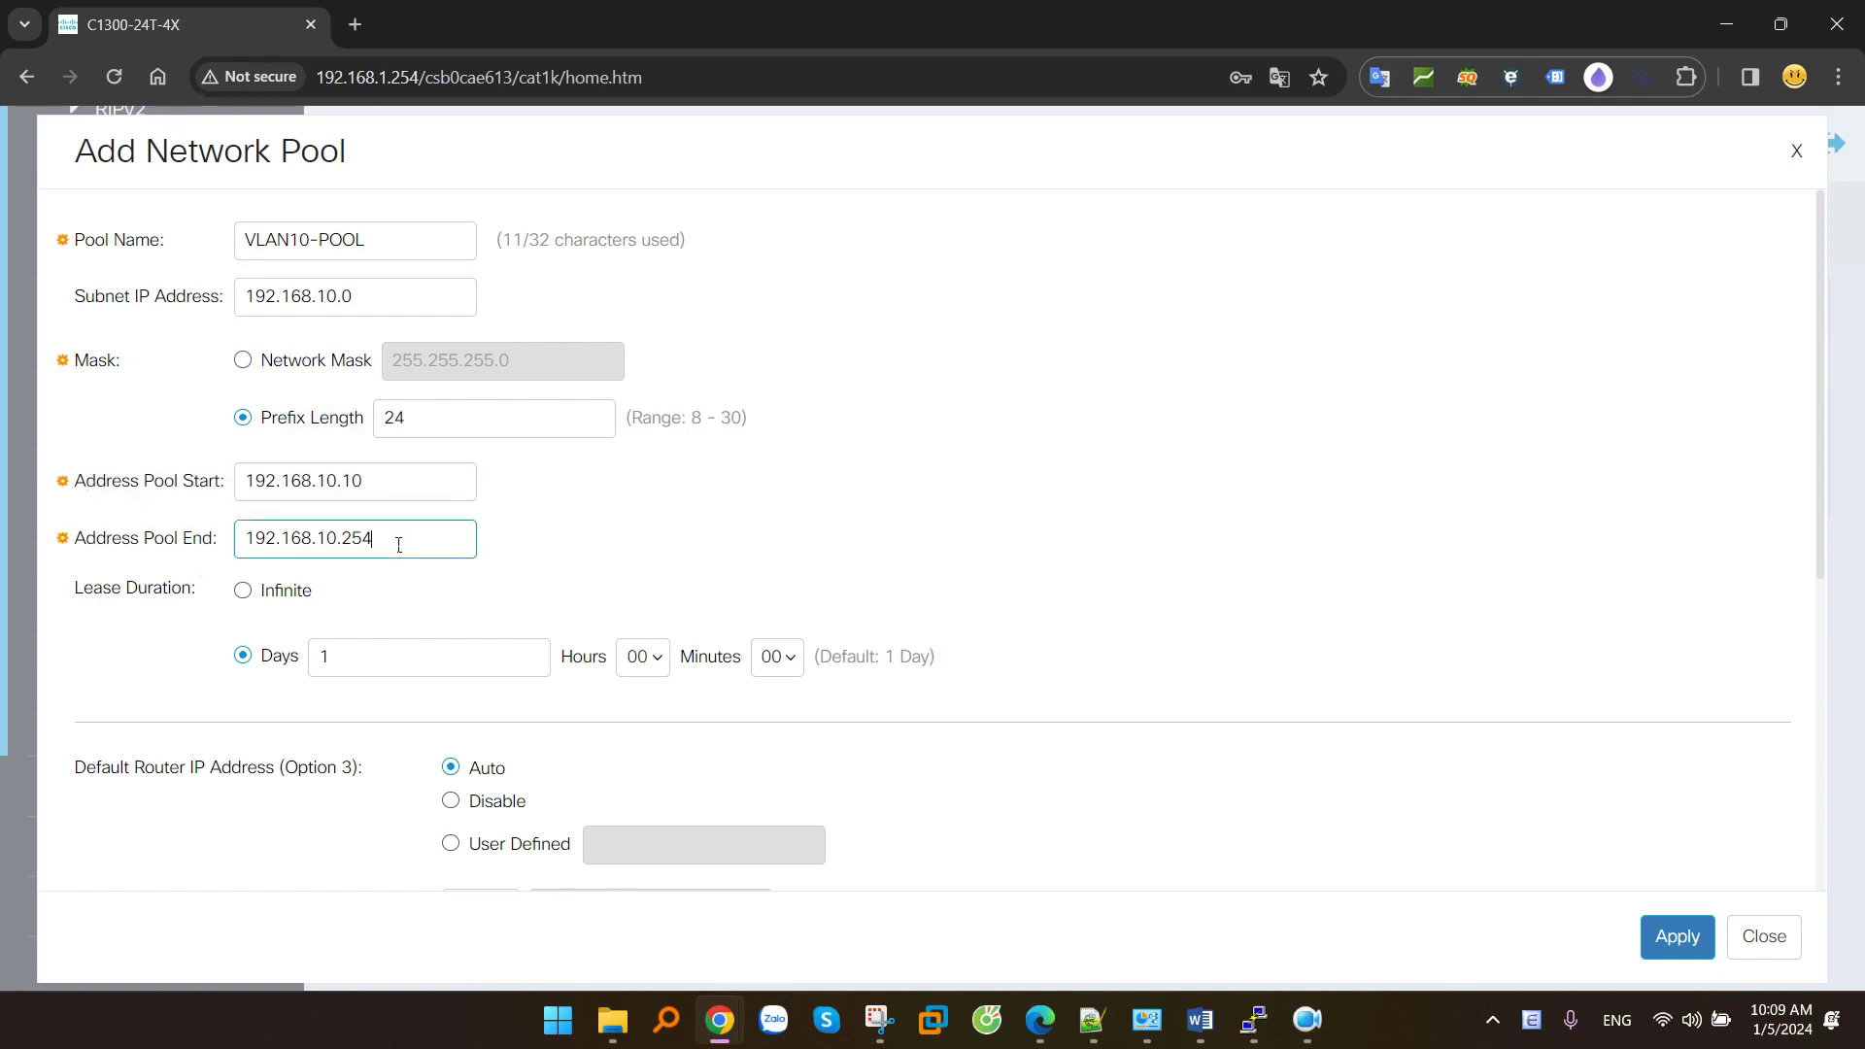
Make the pool's default router (Option 3) user defined with the address 192.168.10.1.
{"action": "scroll", "coordinate": [406, 542], "scroll_direction": "down", "scroll_amount": 1}
{"action": "left_click_drag", "start_coordinate": [86, 468], "coordinate": [216, 487]}
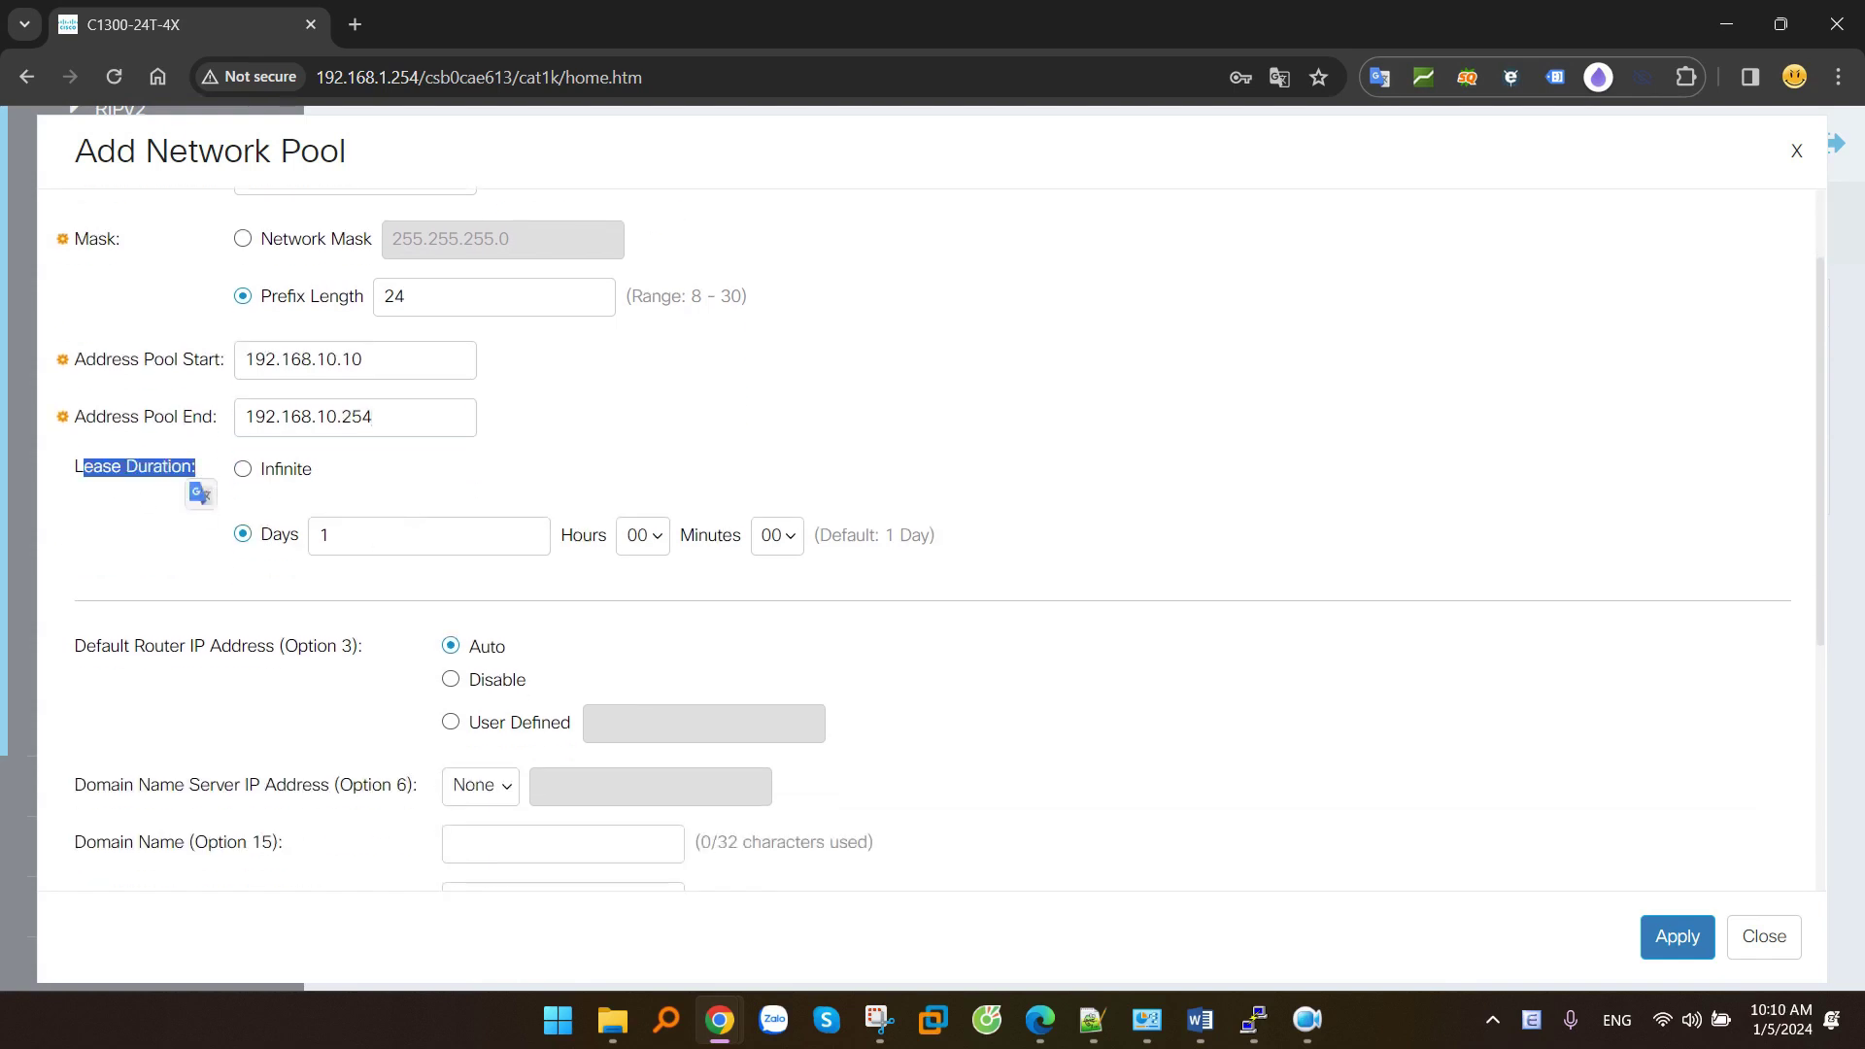
{"action": "key", "text": "alt+Tab"}
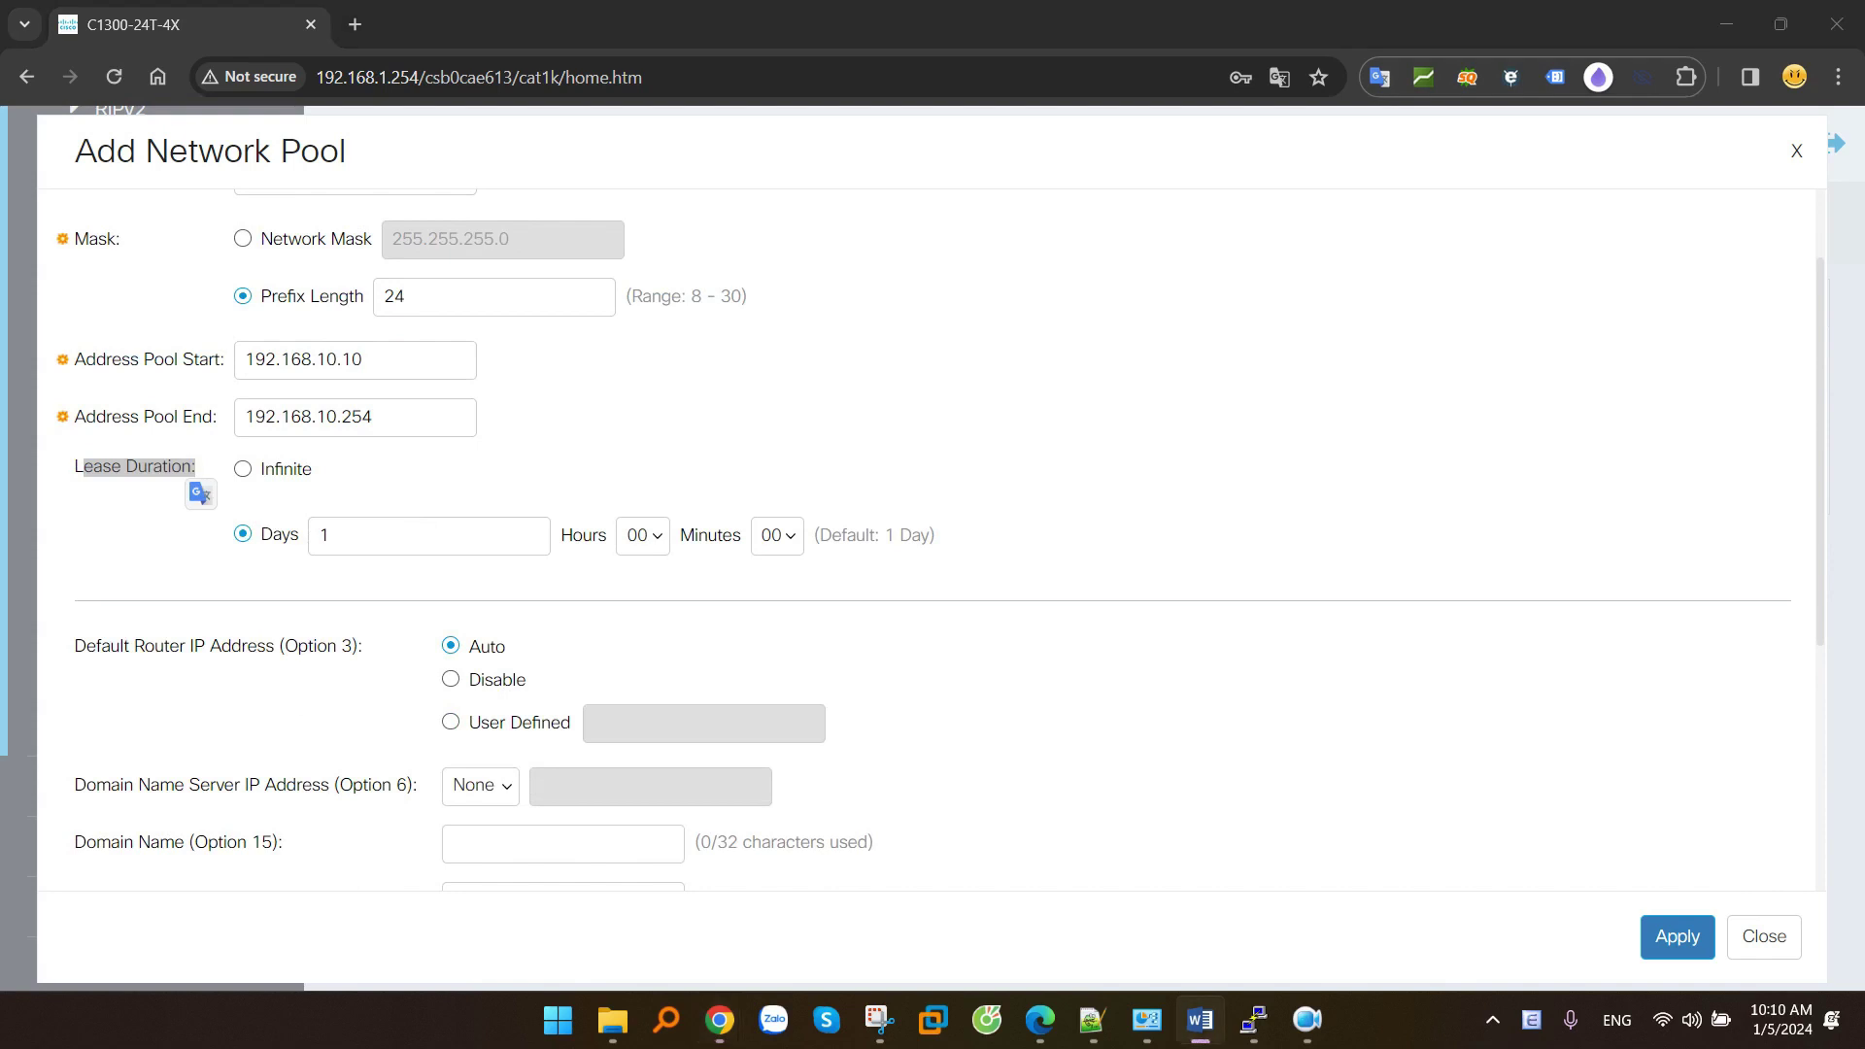
{"action": "scroll", "coordinate": [952, 541], "scroll_direction": "down", "scroll_amount": 1}
{"action": "left_click", "coordinate": [330, 532]}
{"action": "left_click_drag", "start_coordinate": [95, 526], "coordinate": [298, 534]}
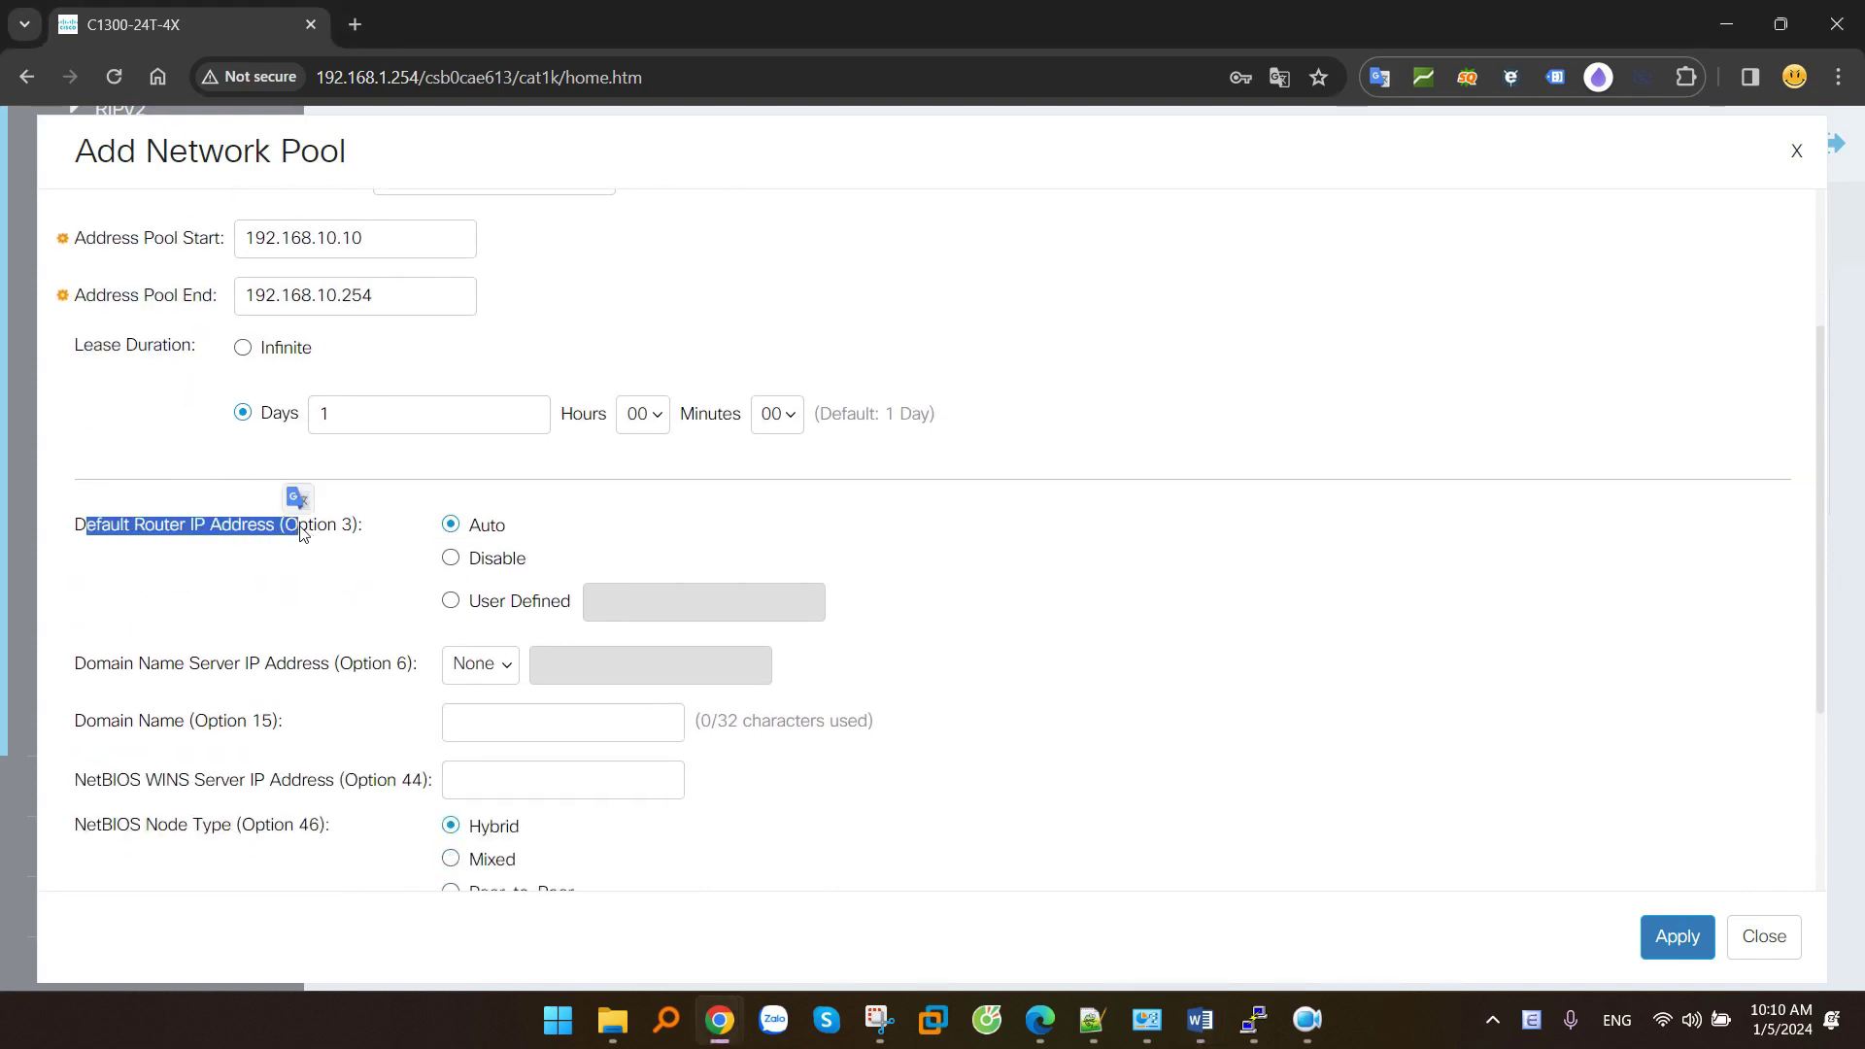
{"action": "left_click", "coordinate": [451, 607]}
{"action": "left_click", "coordinate": [640, 613]}
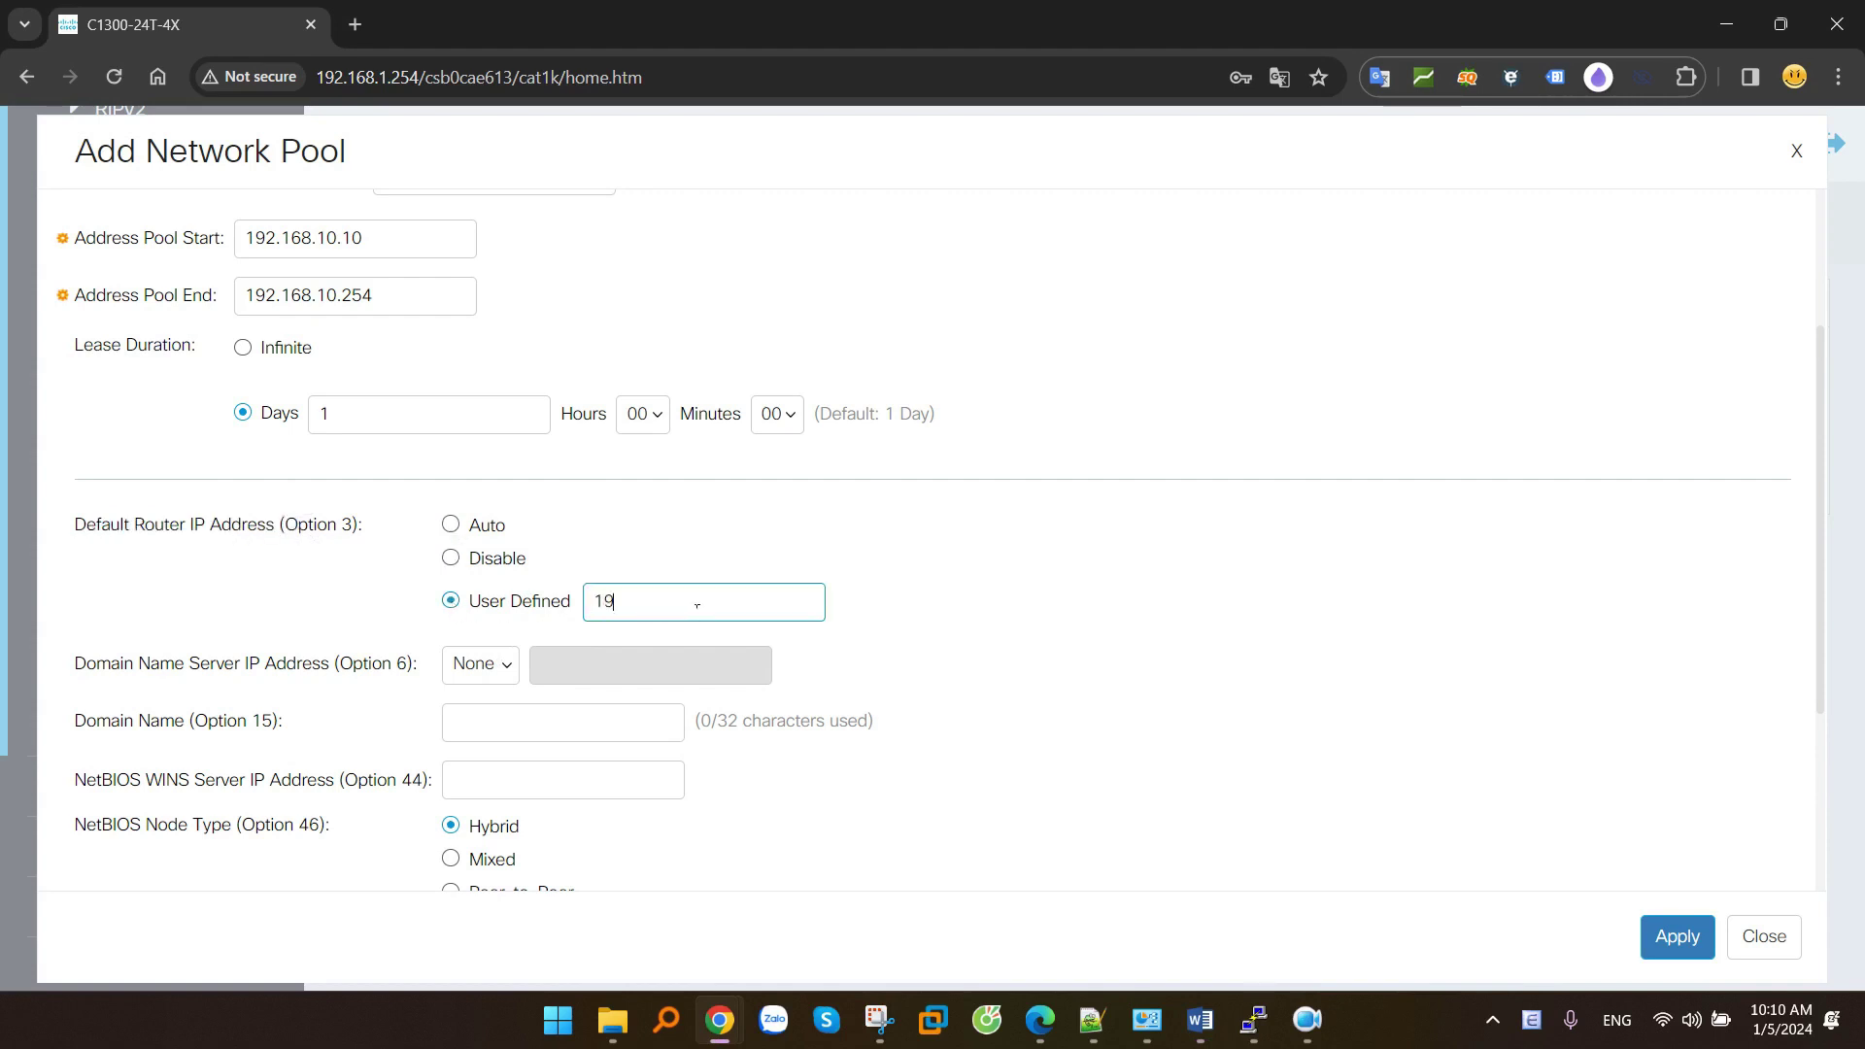
{"action": "type", "text": "192.168.10.1"}
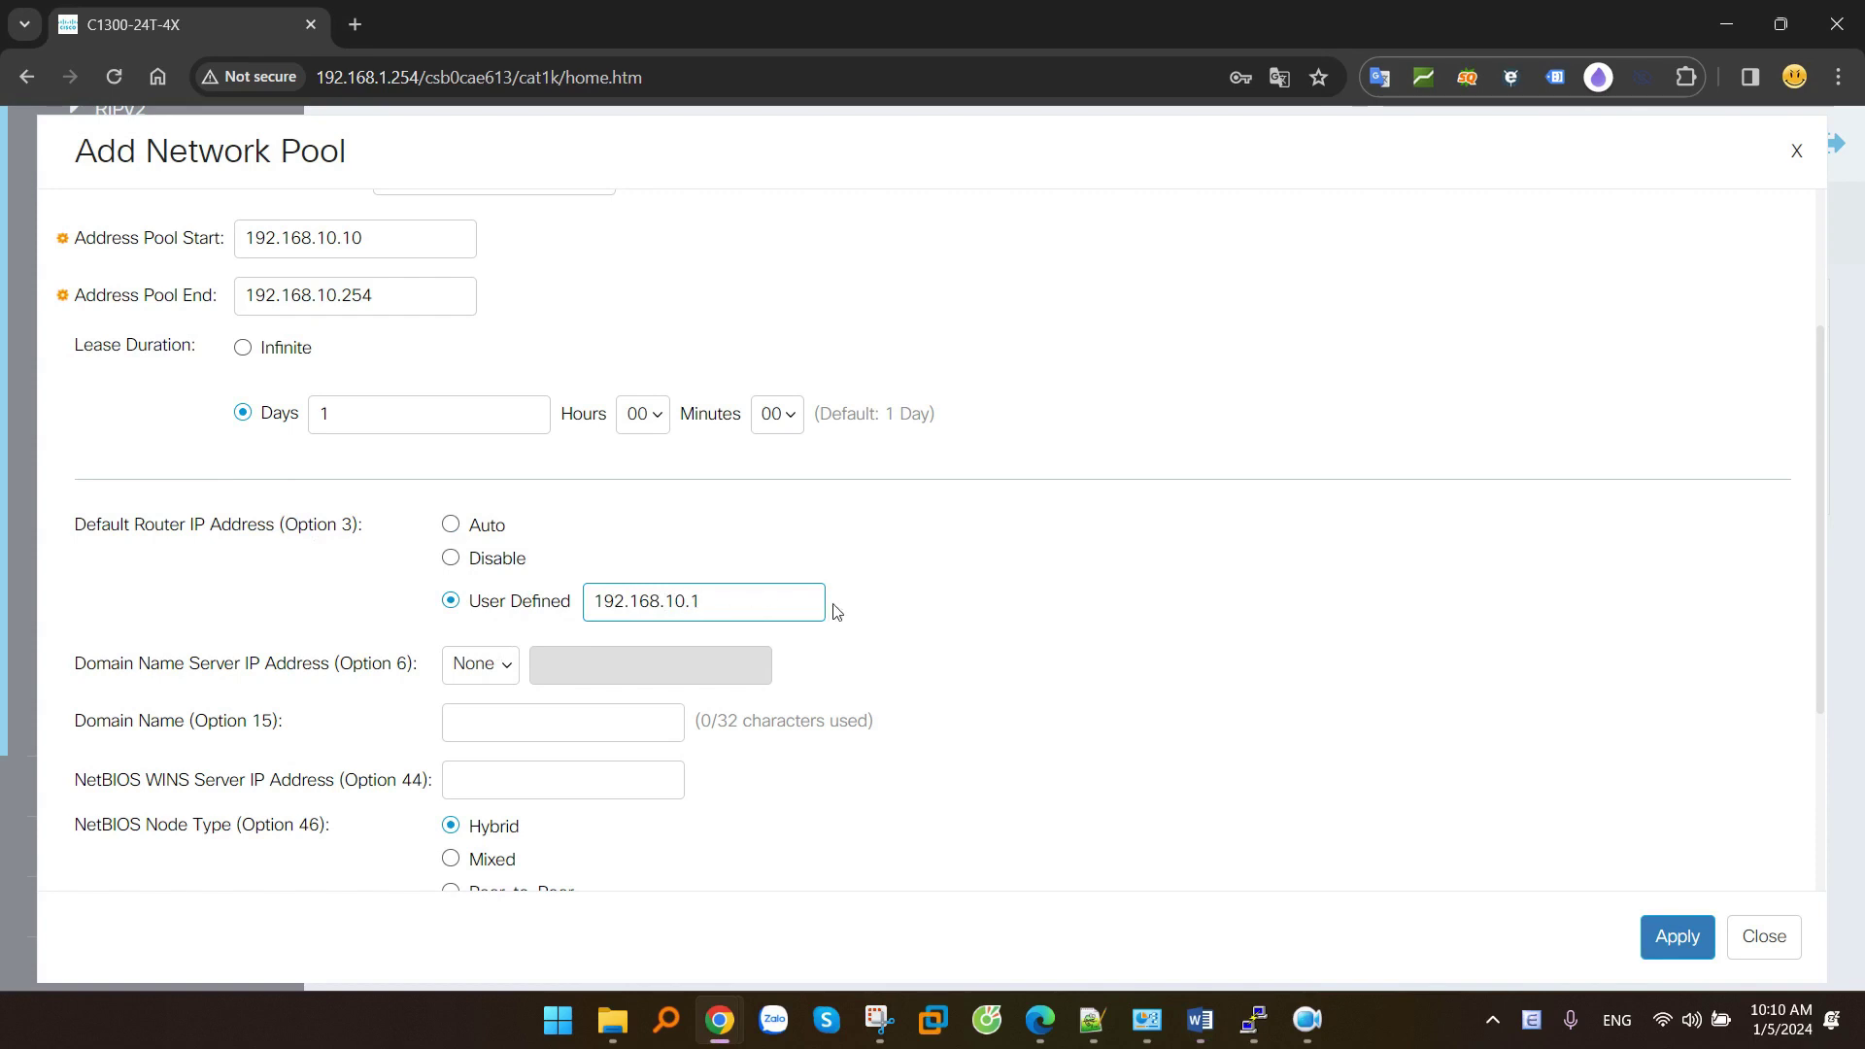
Set the pool's domain name server (Option 6) to Other with the address 8.8.8.8.
{"action": "left_click_drag", "start_coordinate": [96, 670], "coordinate": [321, 670]}
{"action": "scroll", "coordinate": [376, 677], "scroll_direction": "down", "scroll_amount": 1}
{"action": "left_click", "coordinate": [480, 542]}
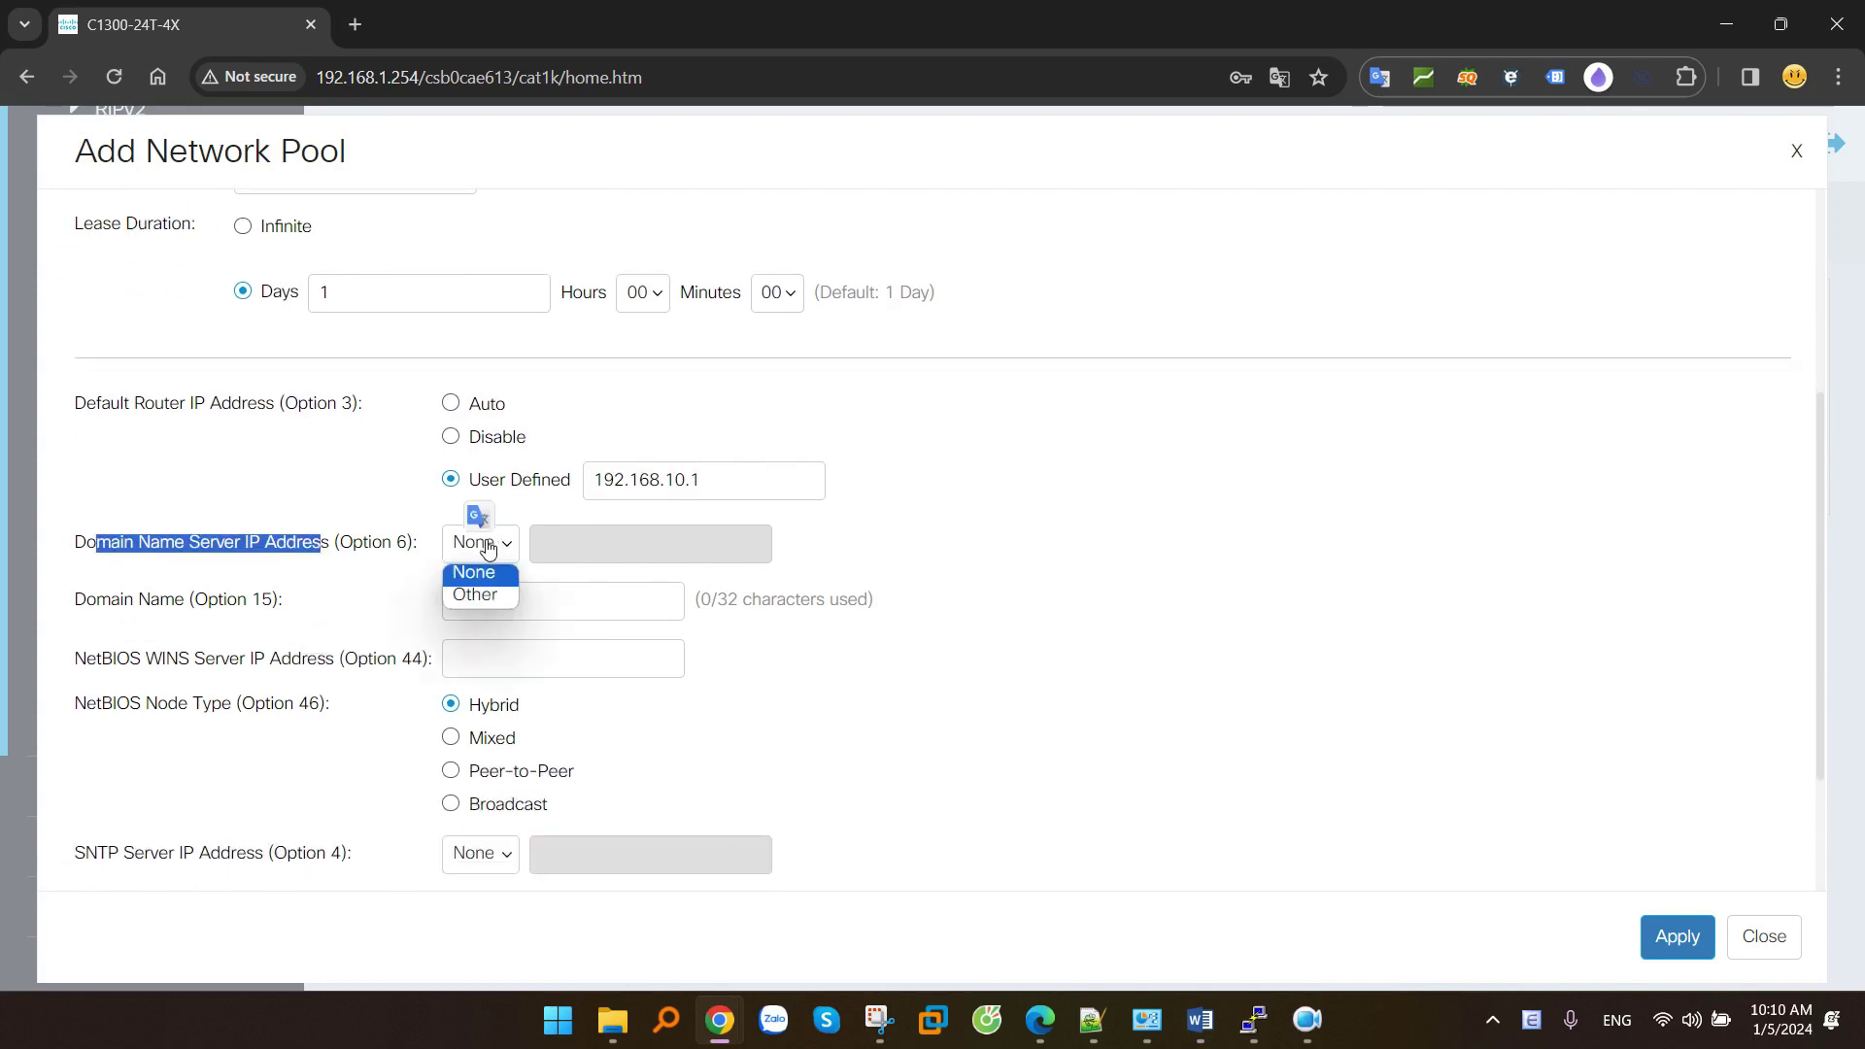
{"action": "left_click", "coordinate": [470, 596]}
{"action": "left_click", "coordinate": [637, 558]}
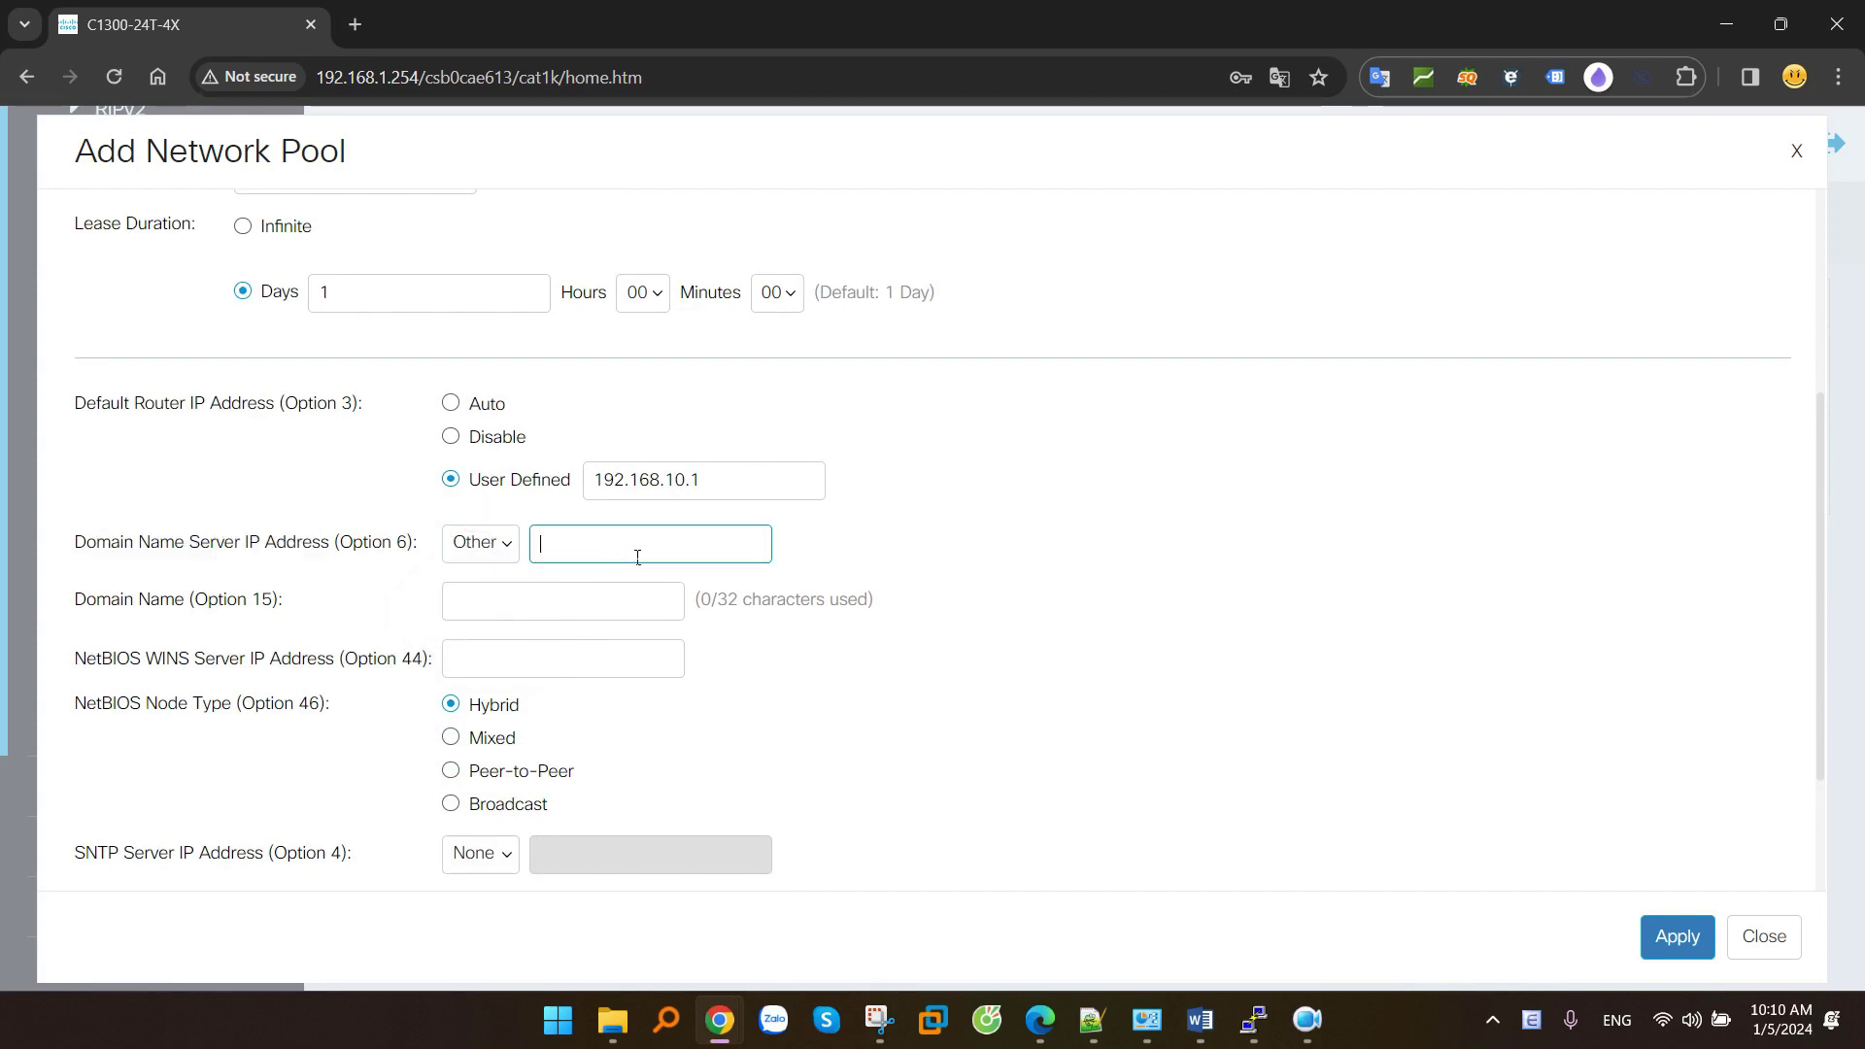
{"action": "type", "text": "8.8.8.8"}
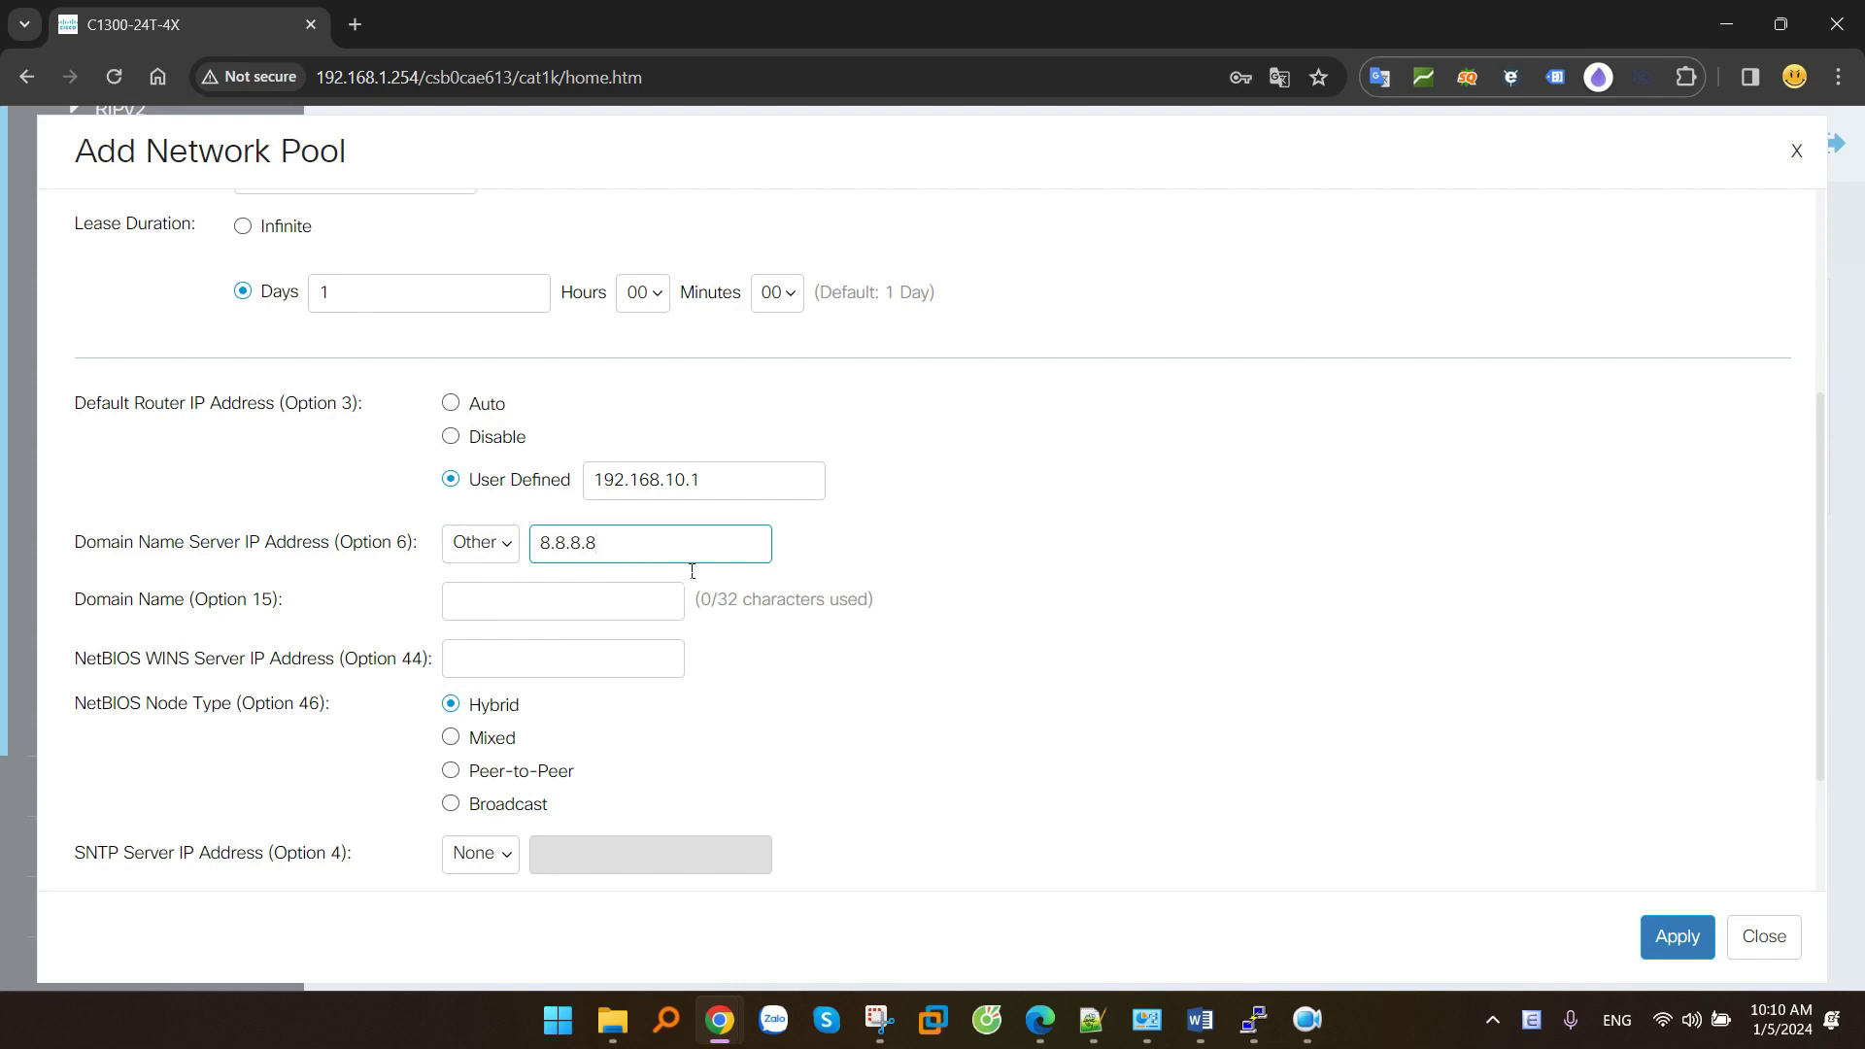
Apply the new VLAN 10 pool and close the pool form.
{"action": "scroll", "coordinate": [692, 572], "scroll_direction": "down", "scroll_amount": 2}
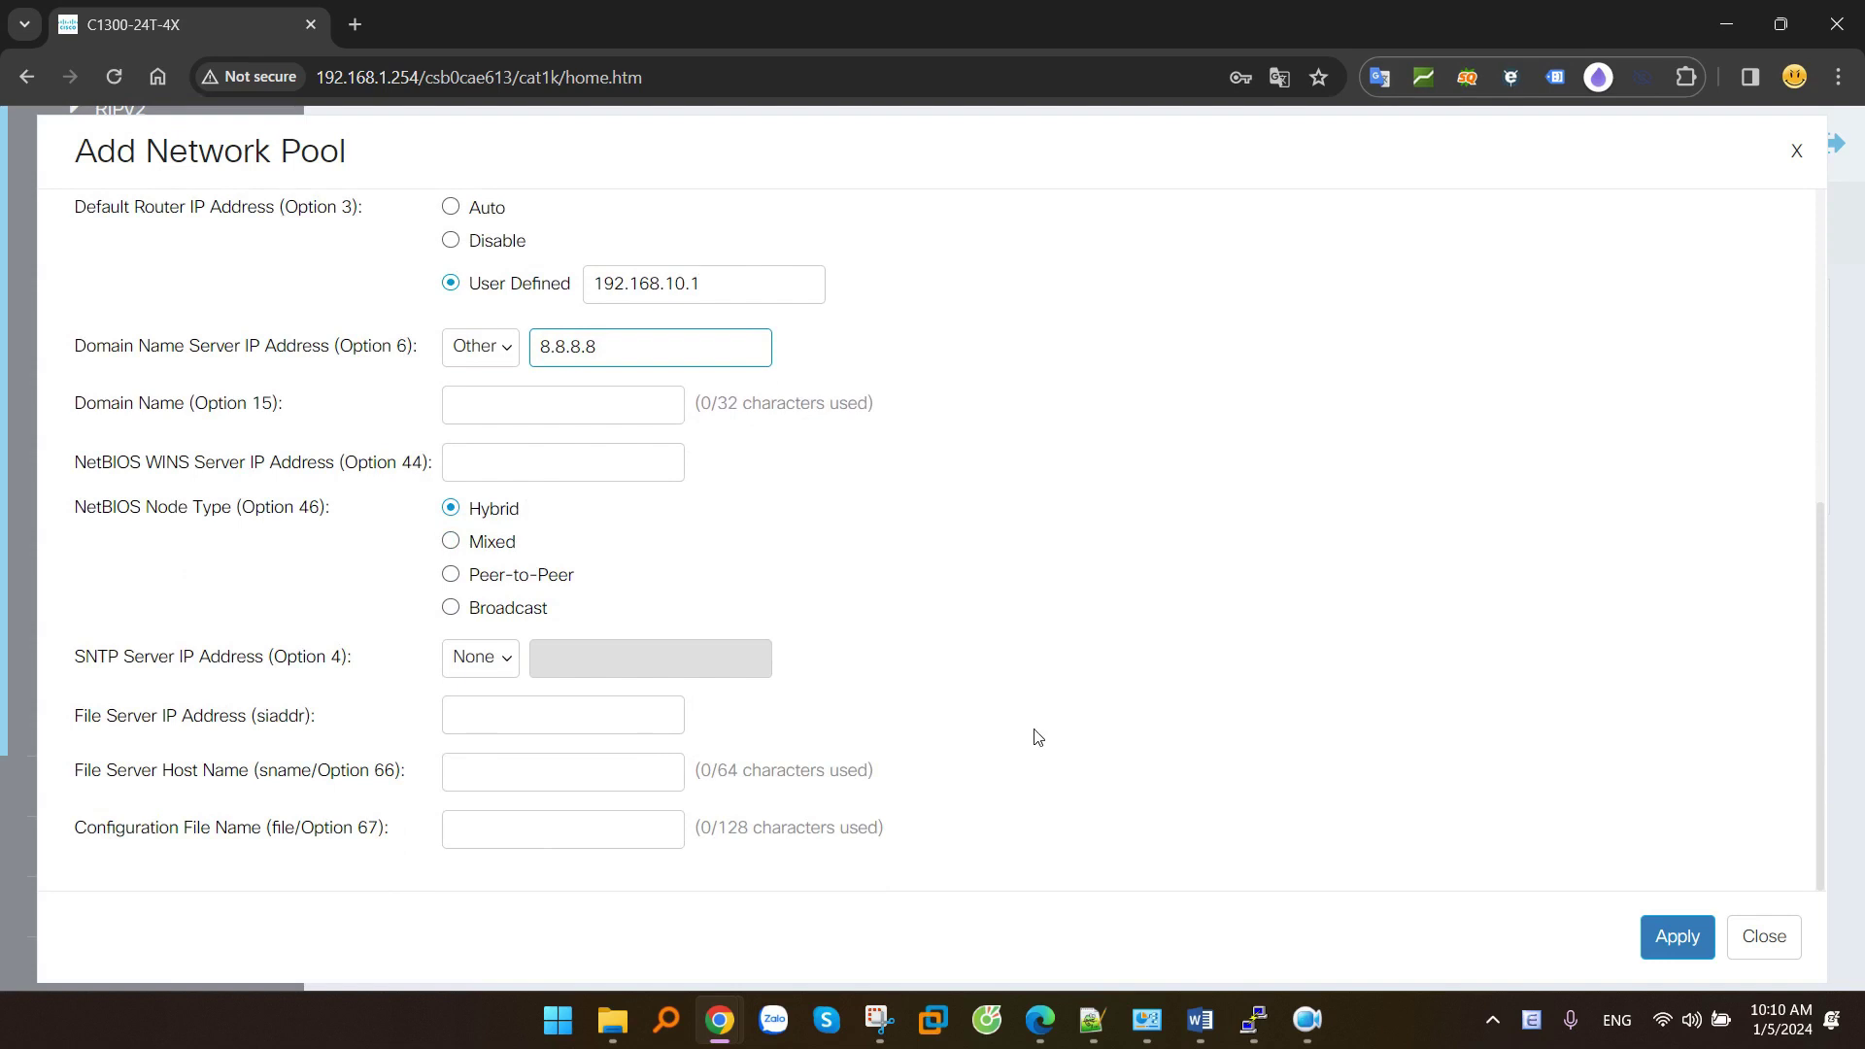
{"action": "left_click", "coordinate": [1690, 939]}
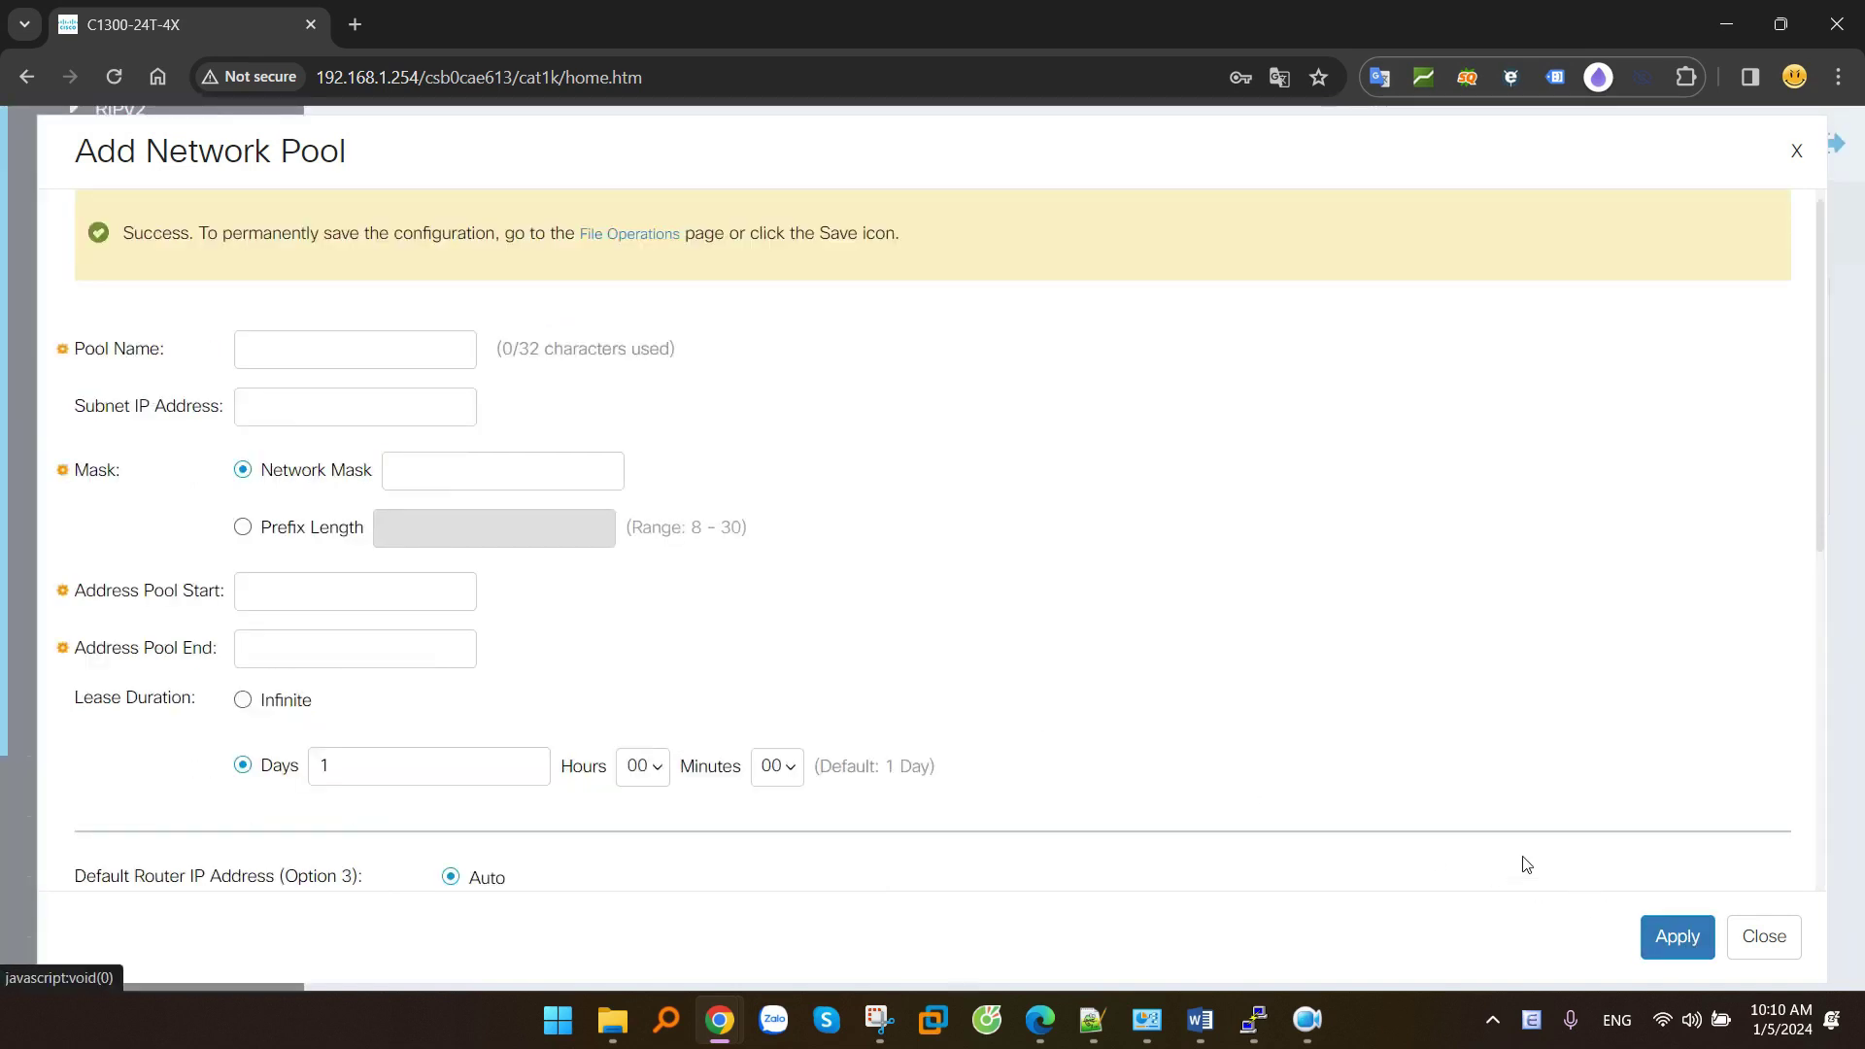
{"action": "left_click", "coordinate": [1763, 936]}
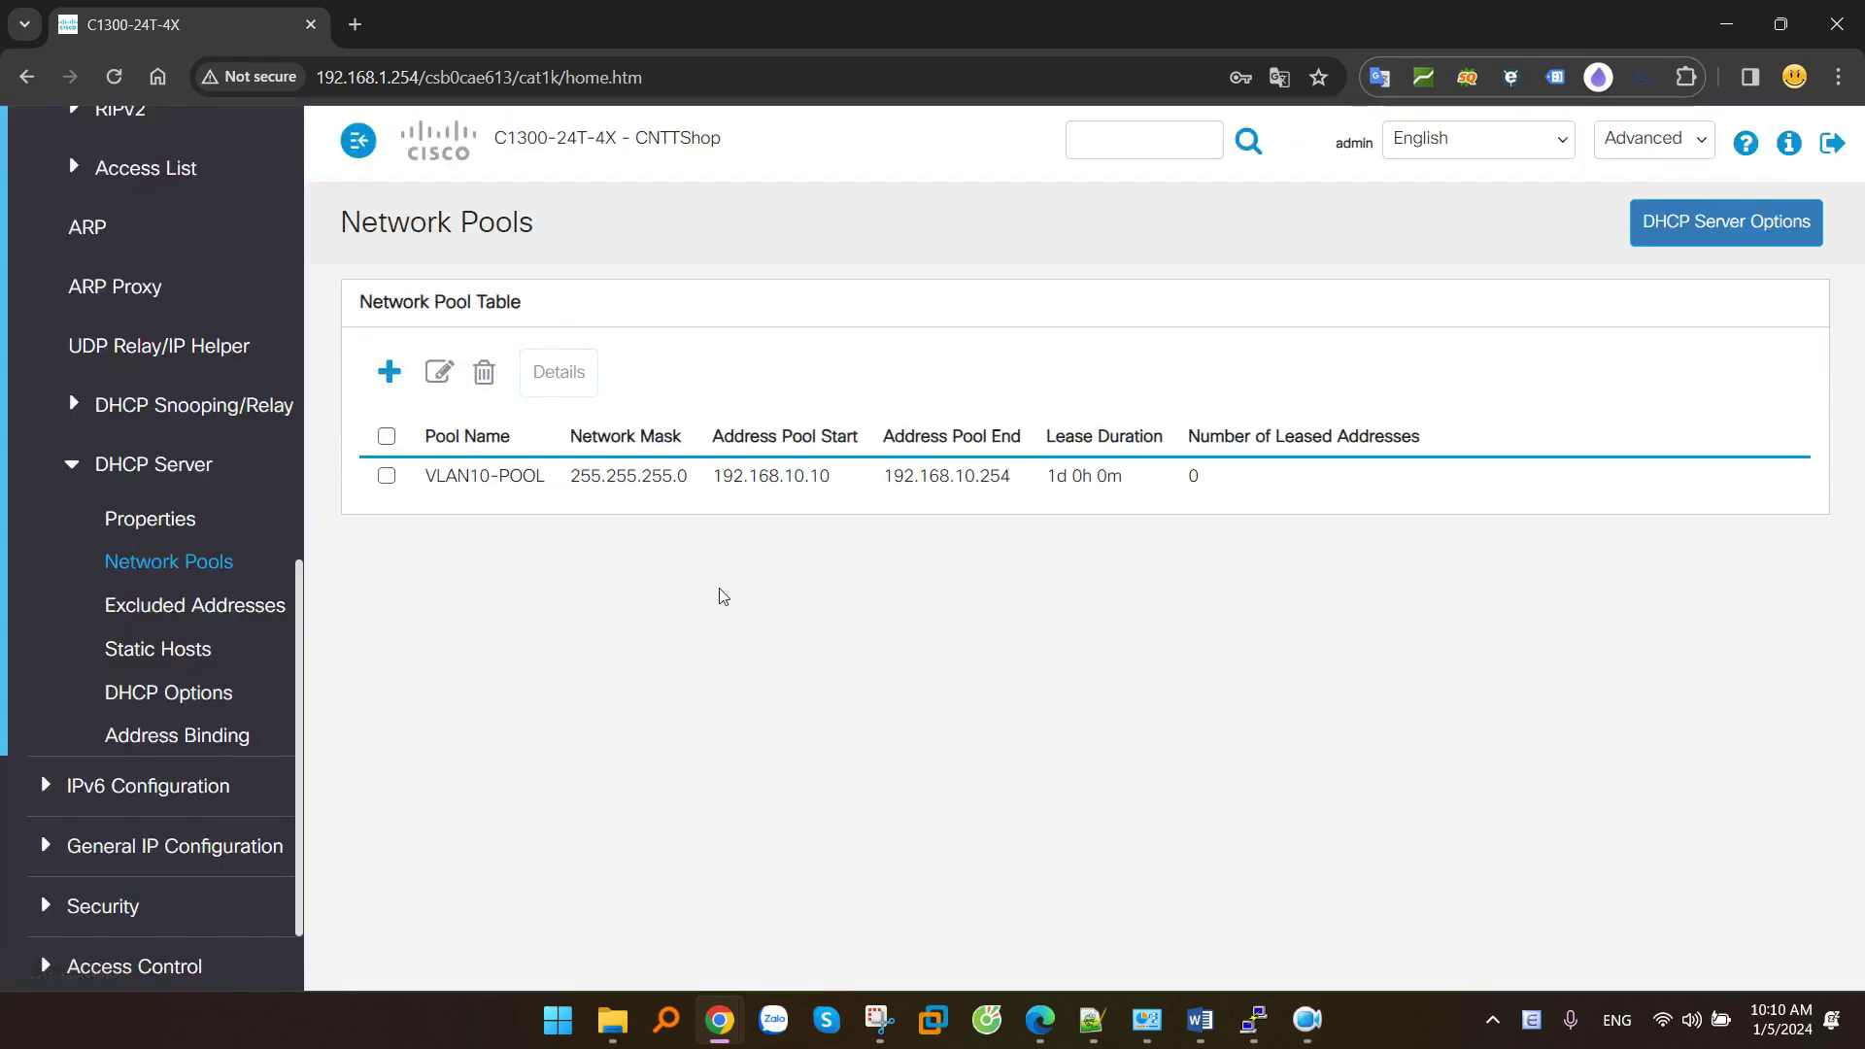
Start a new network pool named VLAN20-POOL with the subnet IP address 192.168.20.0.
{"action": "double_click", "coordinate": [766, 481]}
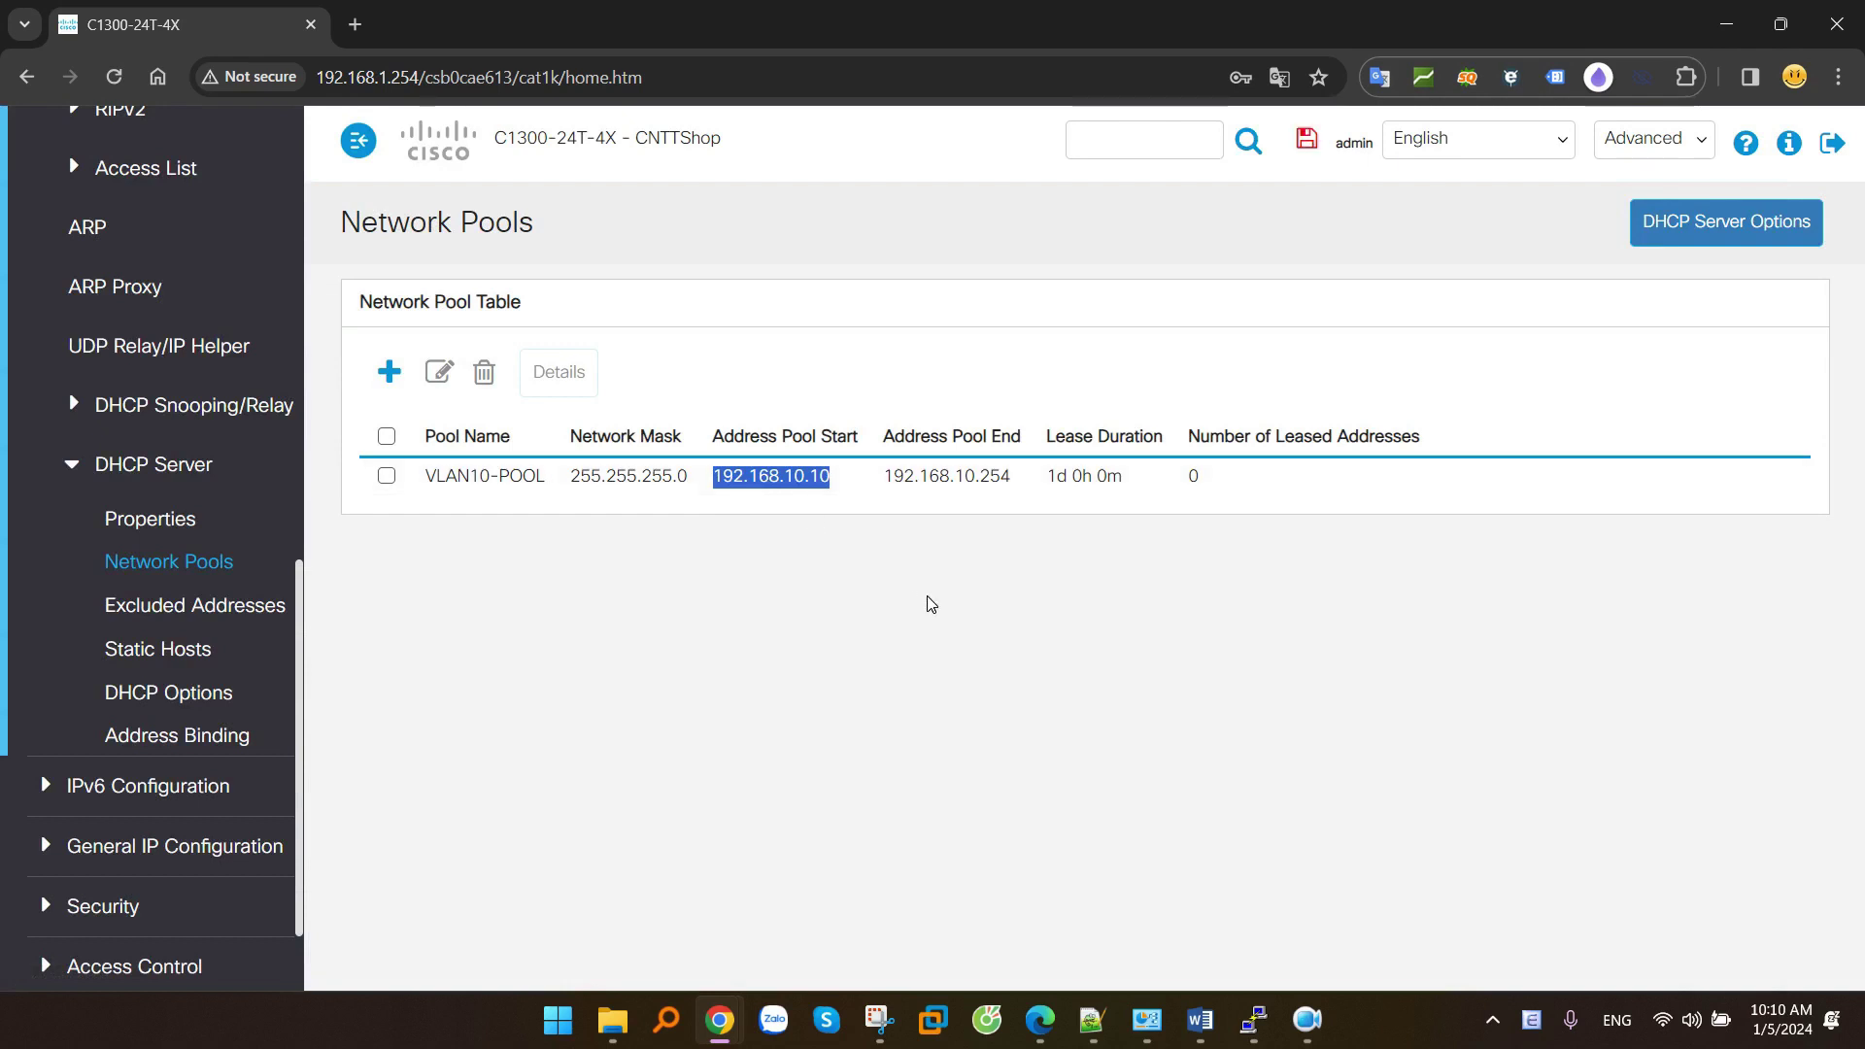
{"action": "left_click", "coordinate": [389, 374]}
{"action": "left_click", "coordinate": [289, 250]}
{"action": "type", "text": "V"}
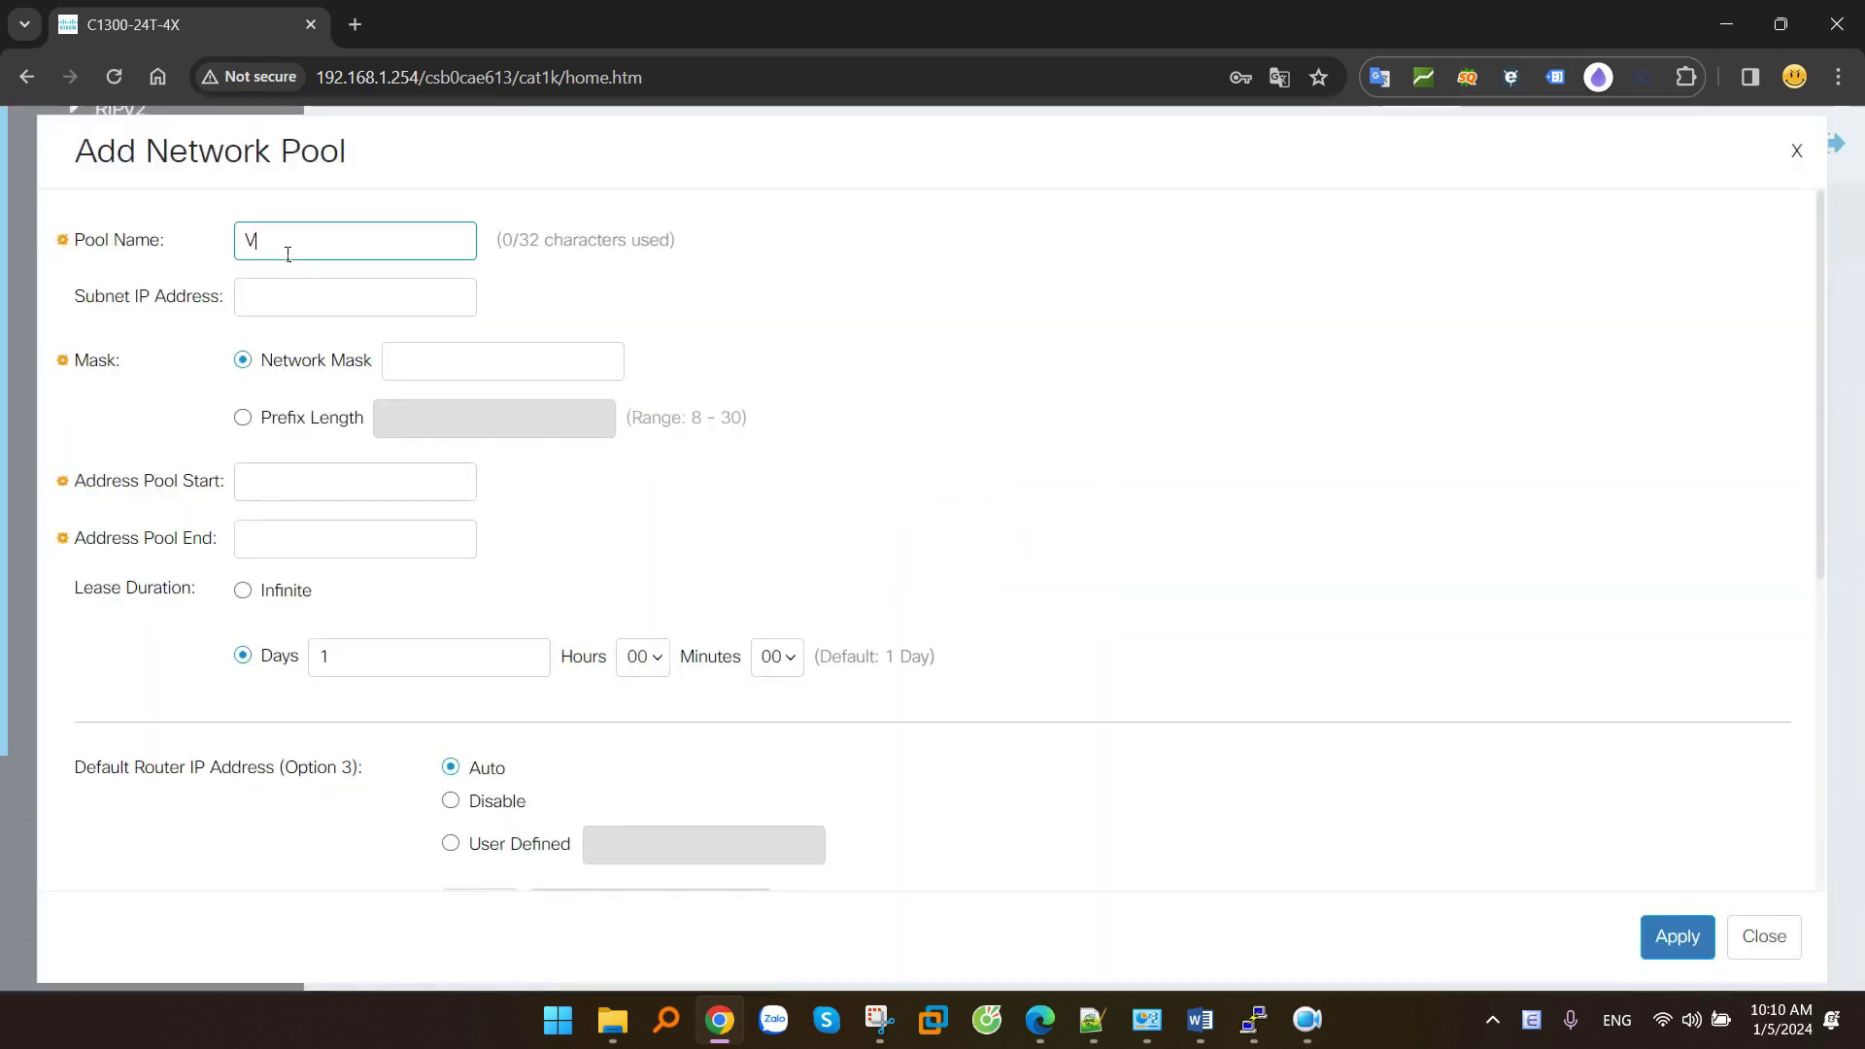
{"action": "type", "text": "LAN20-POOL"}
{"action": "key", "text": "Tab"}
{"action": "type", "text": "192.168.20.0"}
{"action": "key", "text": "Tab"}
Define the VLAN 20 pool's mask by prefix length 24 and set its start address to 192.168.20.10.
{"action": "left_click", "coordinate": [262, 420]}
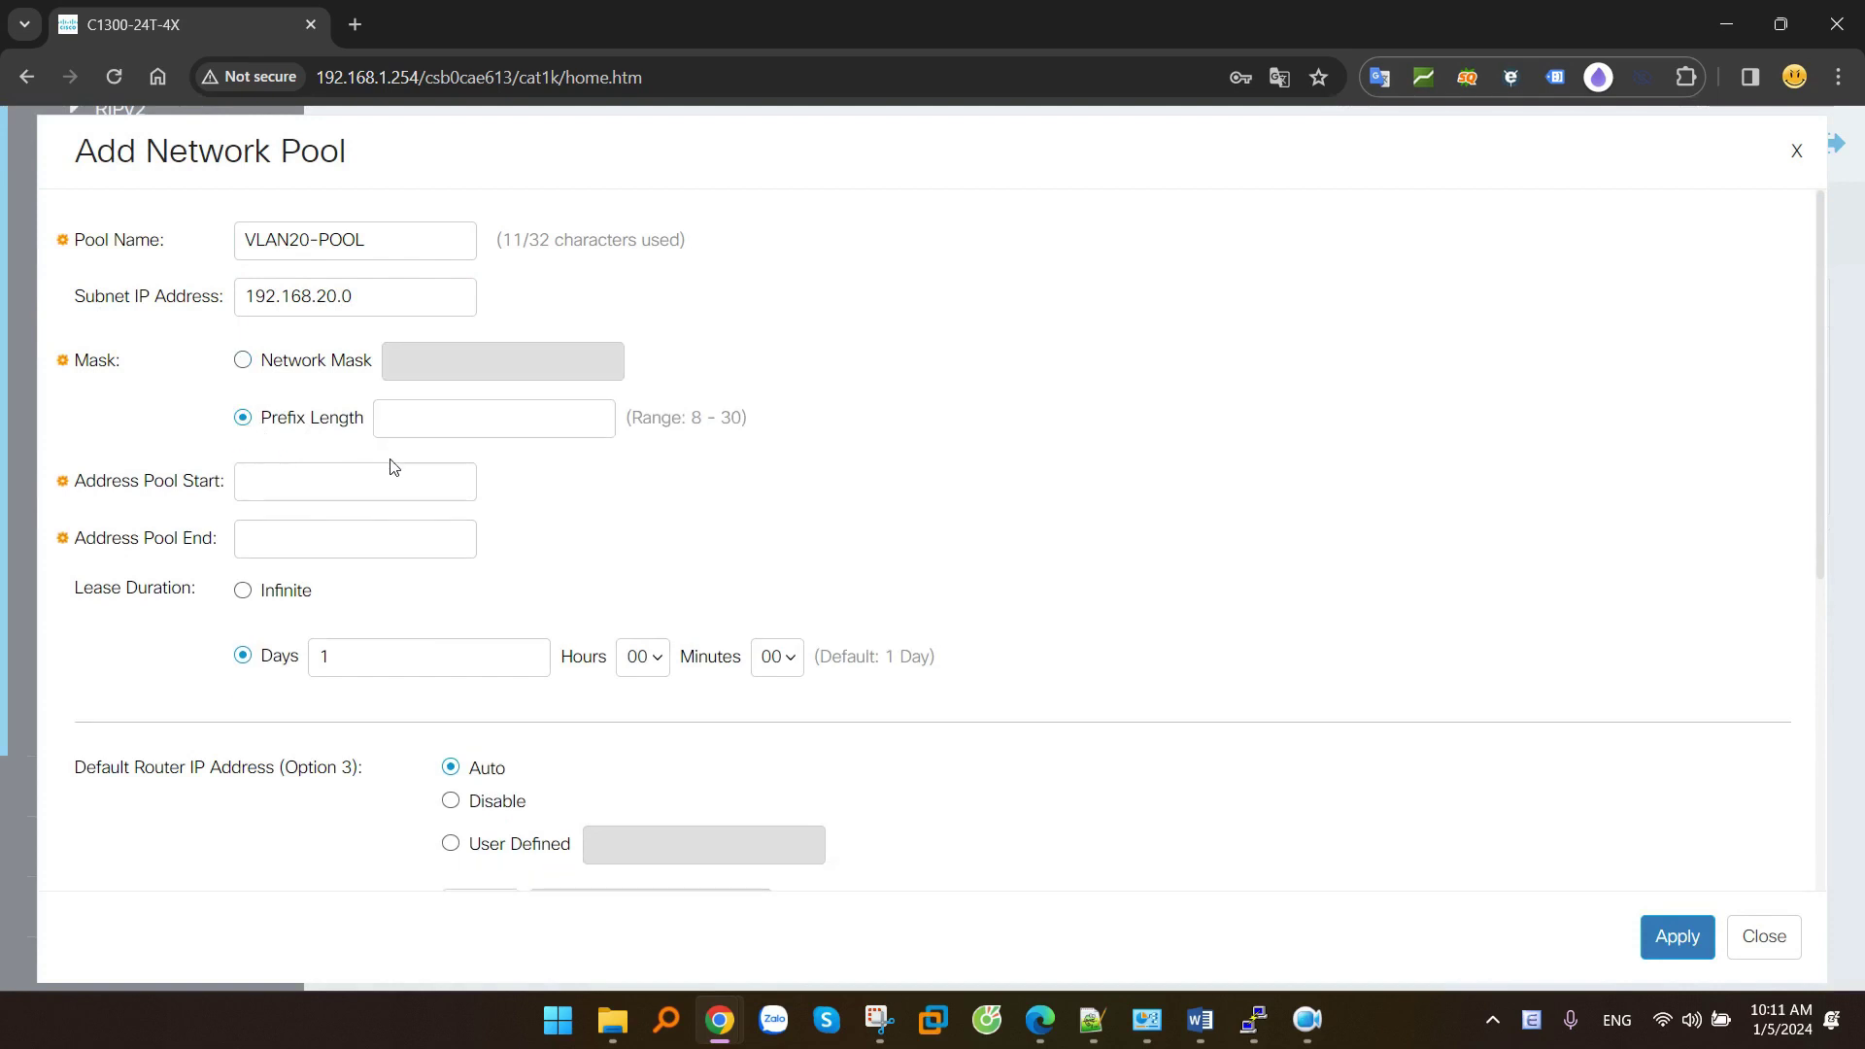
{"action": "type", "text": "24"}
{"action": "left_click", "coordinate": [275, 500]}
{"action": "type", "text": "0.10"}
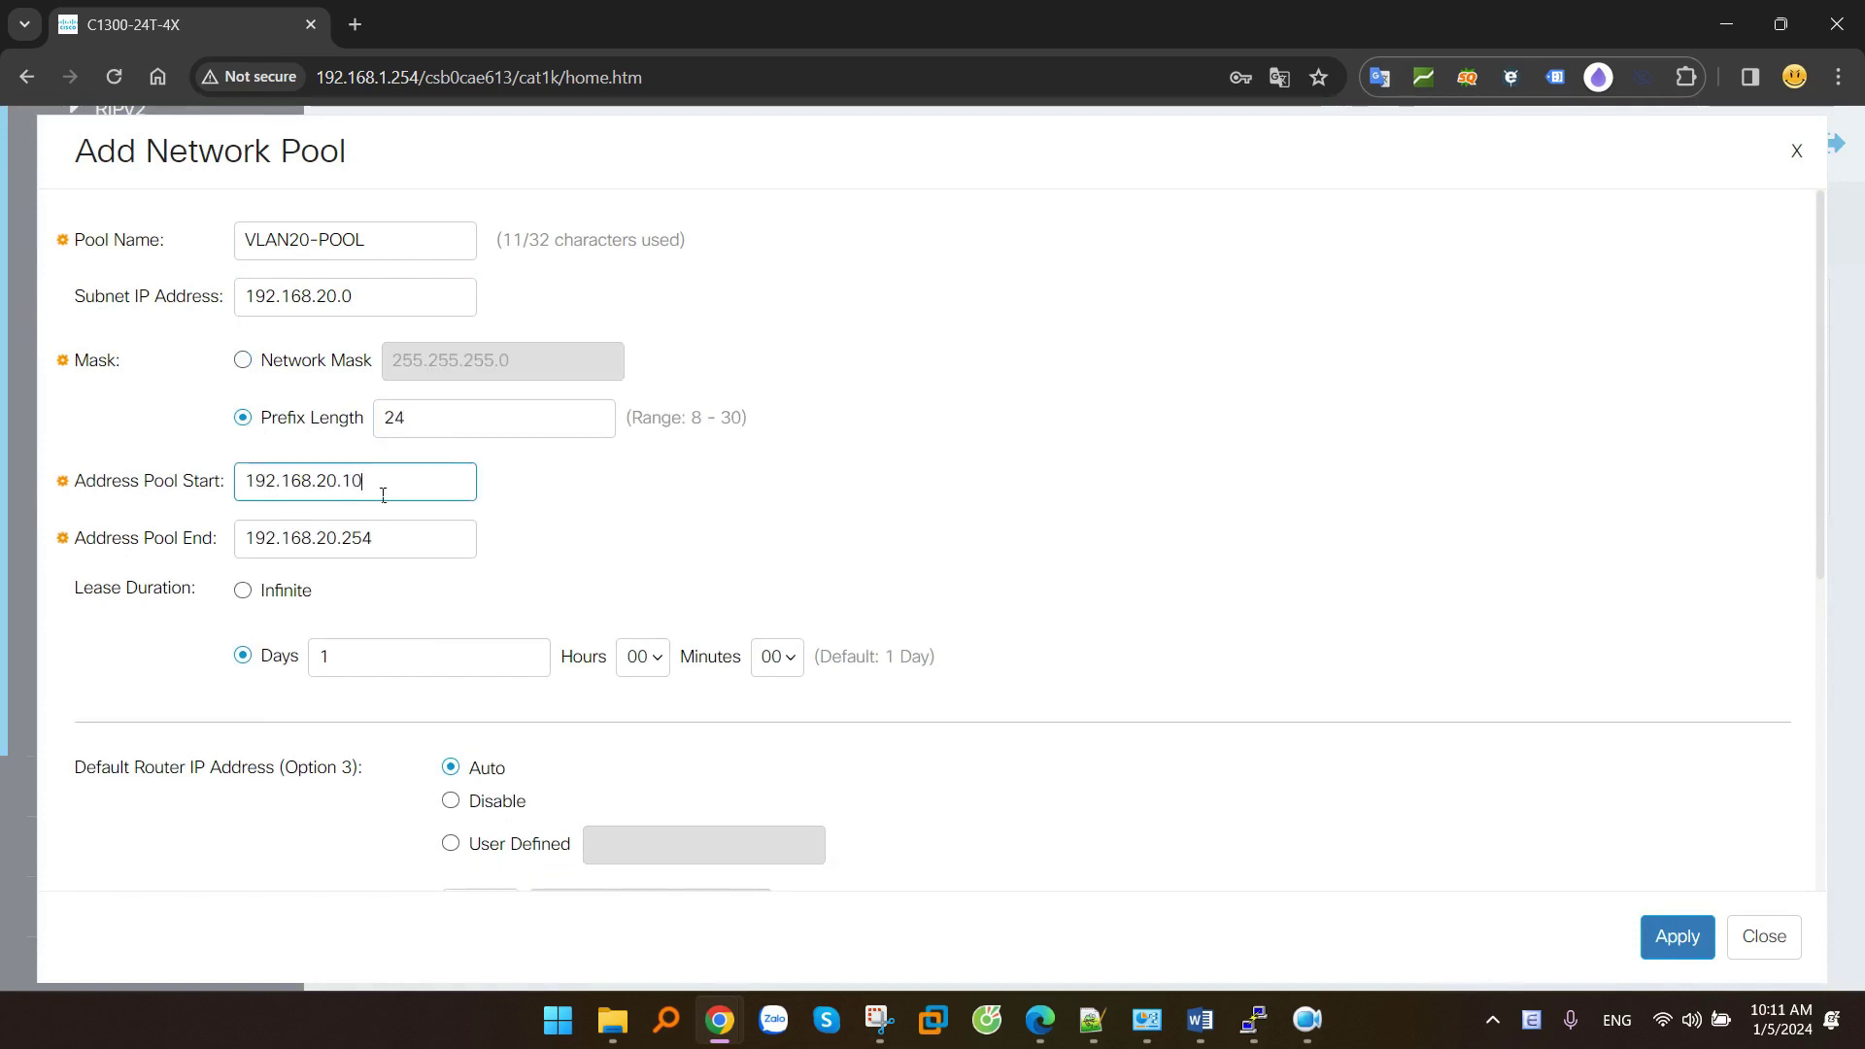
Make the VLAN 20 pool's default router (Option 3) user defined with the address 192.168.20.1.
{"action": "scroll", "coordinate": [392, 662], "scroll_direction": "down", "scroll_amount": 2}
{"action": "left_click", "coordinate": [449, 600]}
{"action": "left_click", "coordinate": [650, 608]}
{"action": "type", "text": "19"}
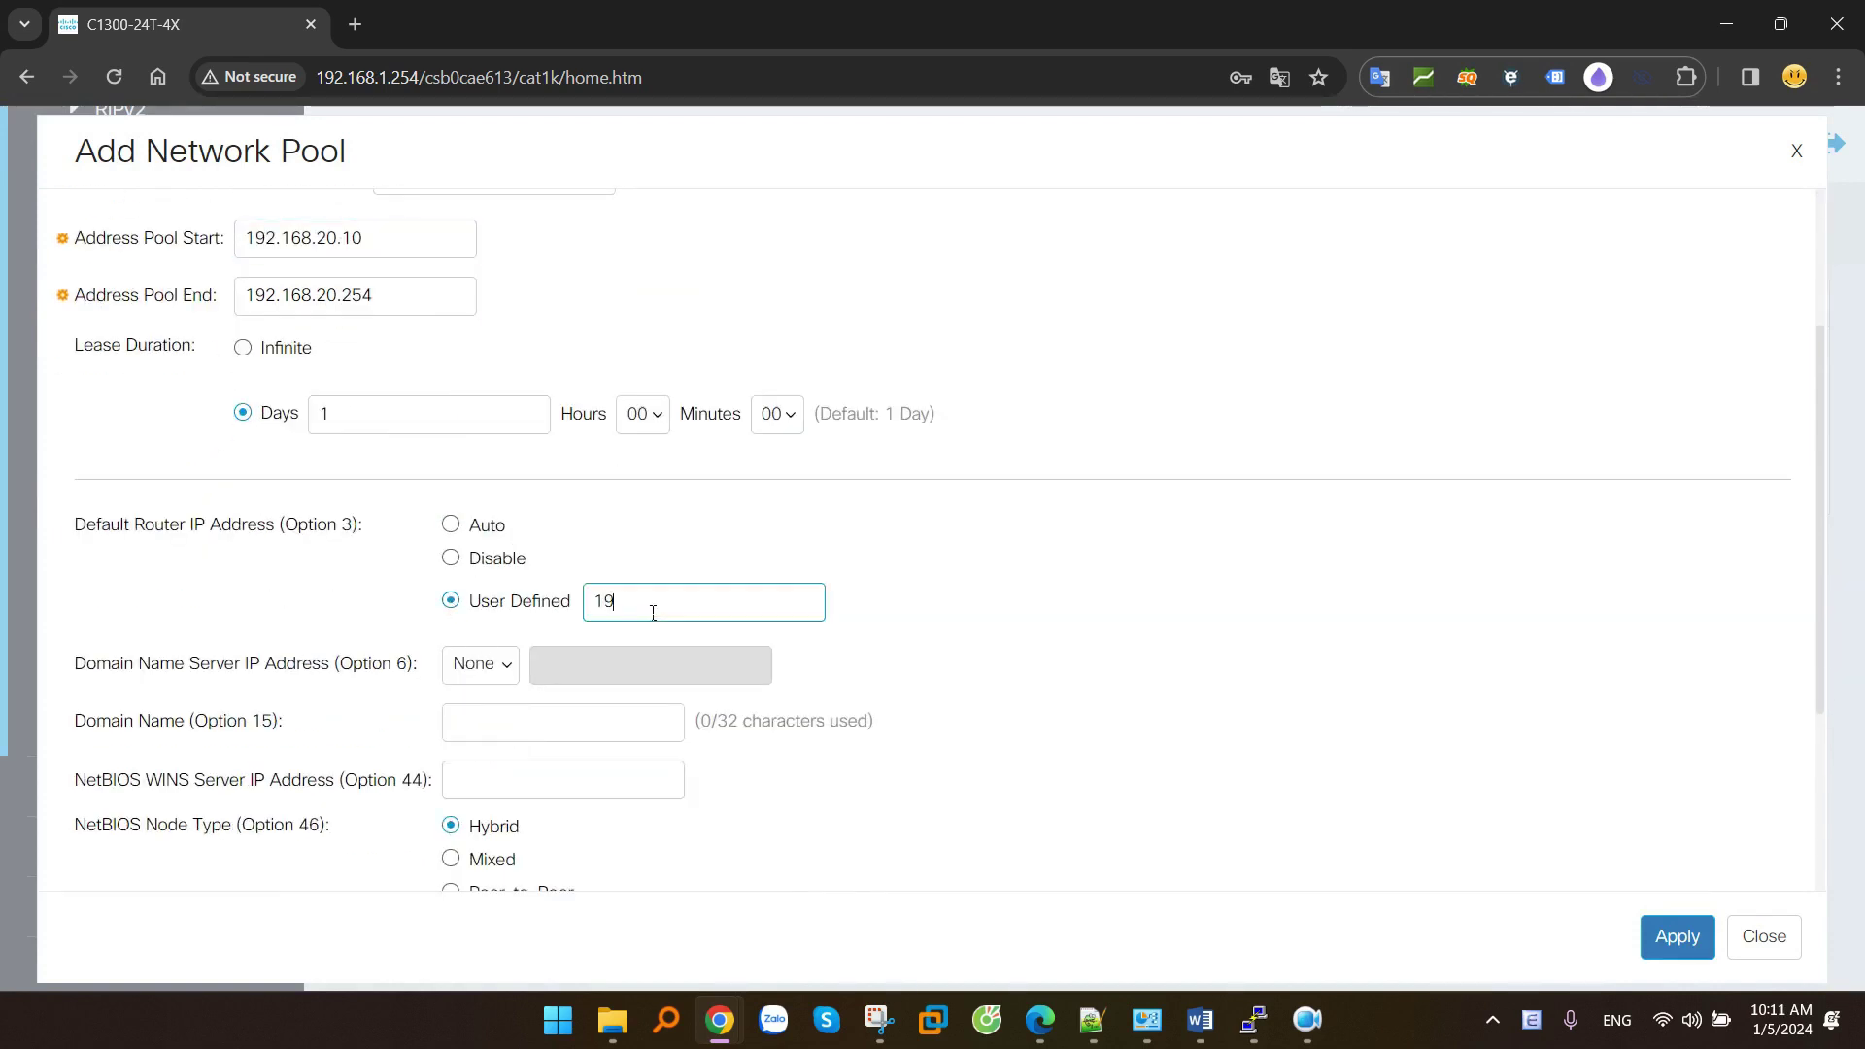
{"action": "type", "text": "2.168.20.1"}
Set the VLAN 20 pool's domain name server (Option 6) to Other with 8.8.8.8, then apply the pool and close its form.
{"action": "left_click", "coordinate": [481, 665]}
{"action": "left_click", "coordinate": [473, 719]}
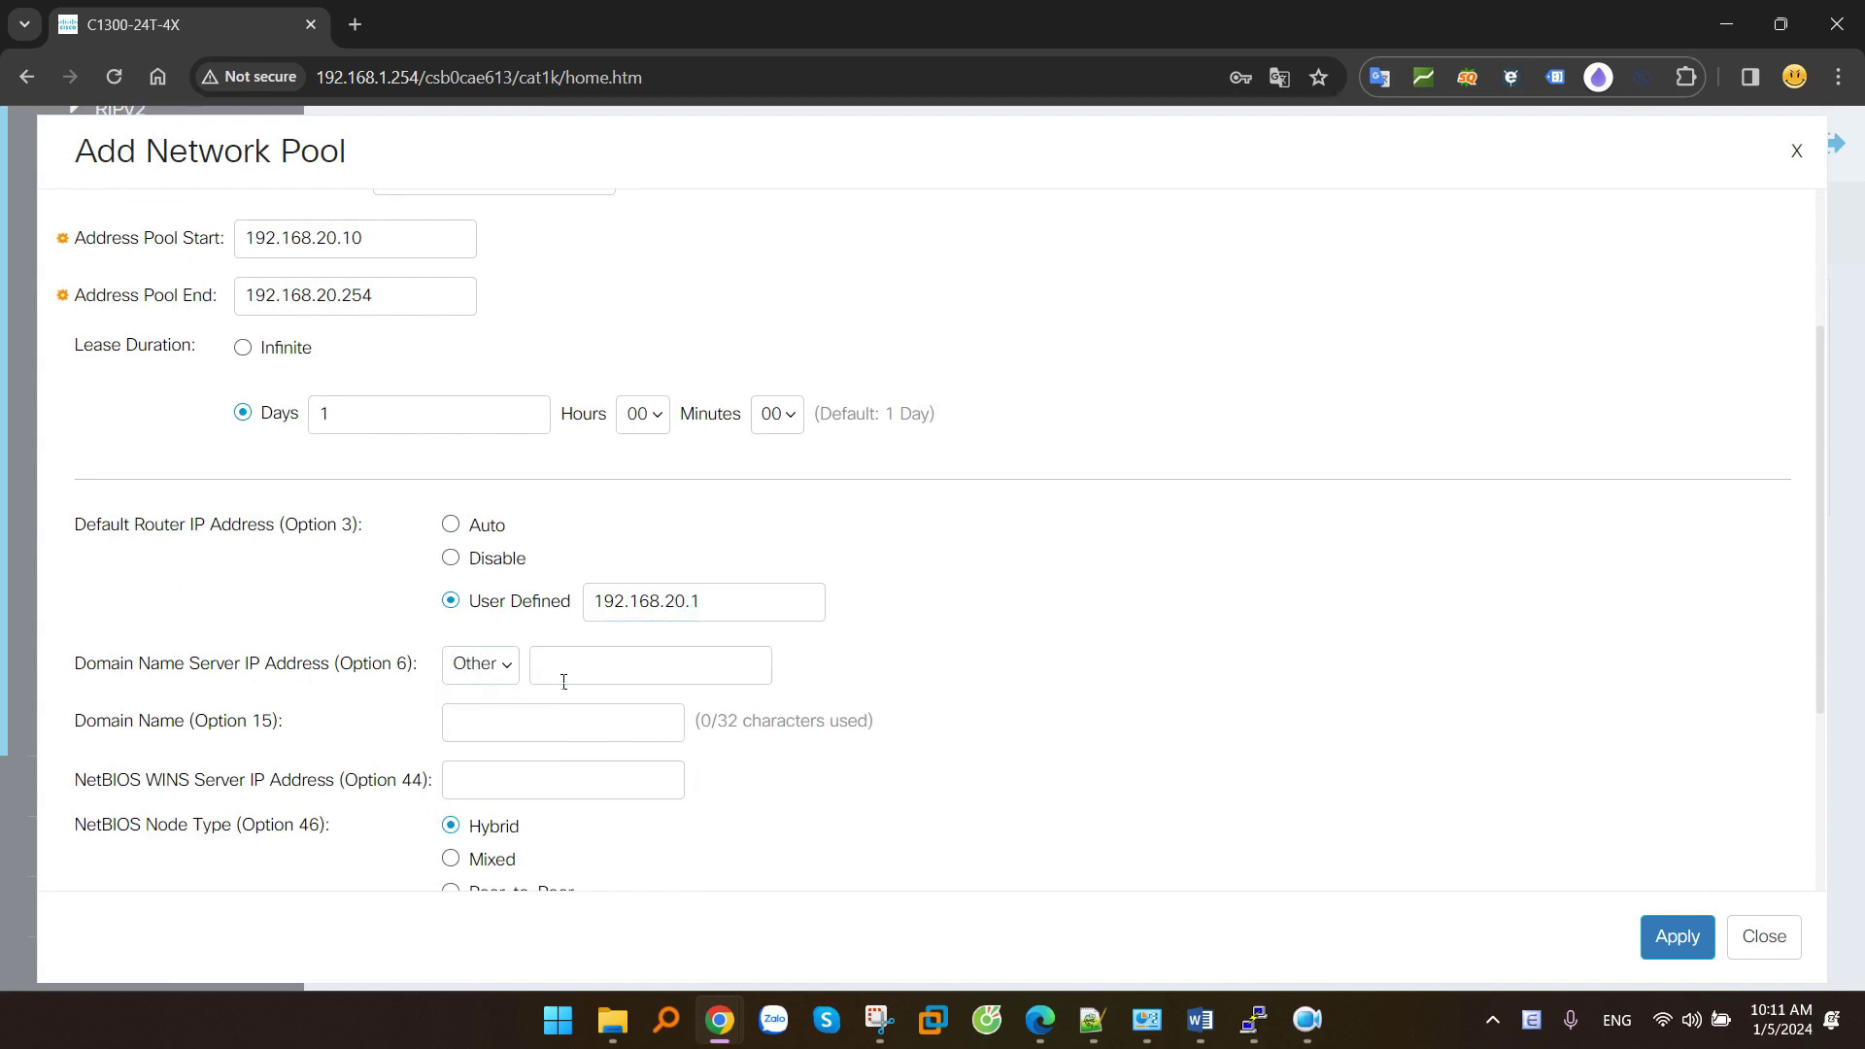
{"action": "type", "text": "8.8.8.8"}
{"action": "left_click", "coordinate": [1673, 936]}
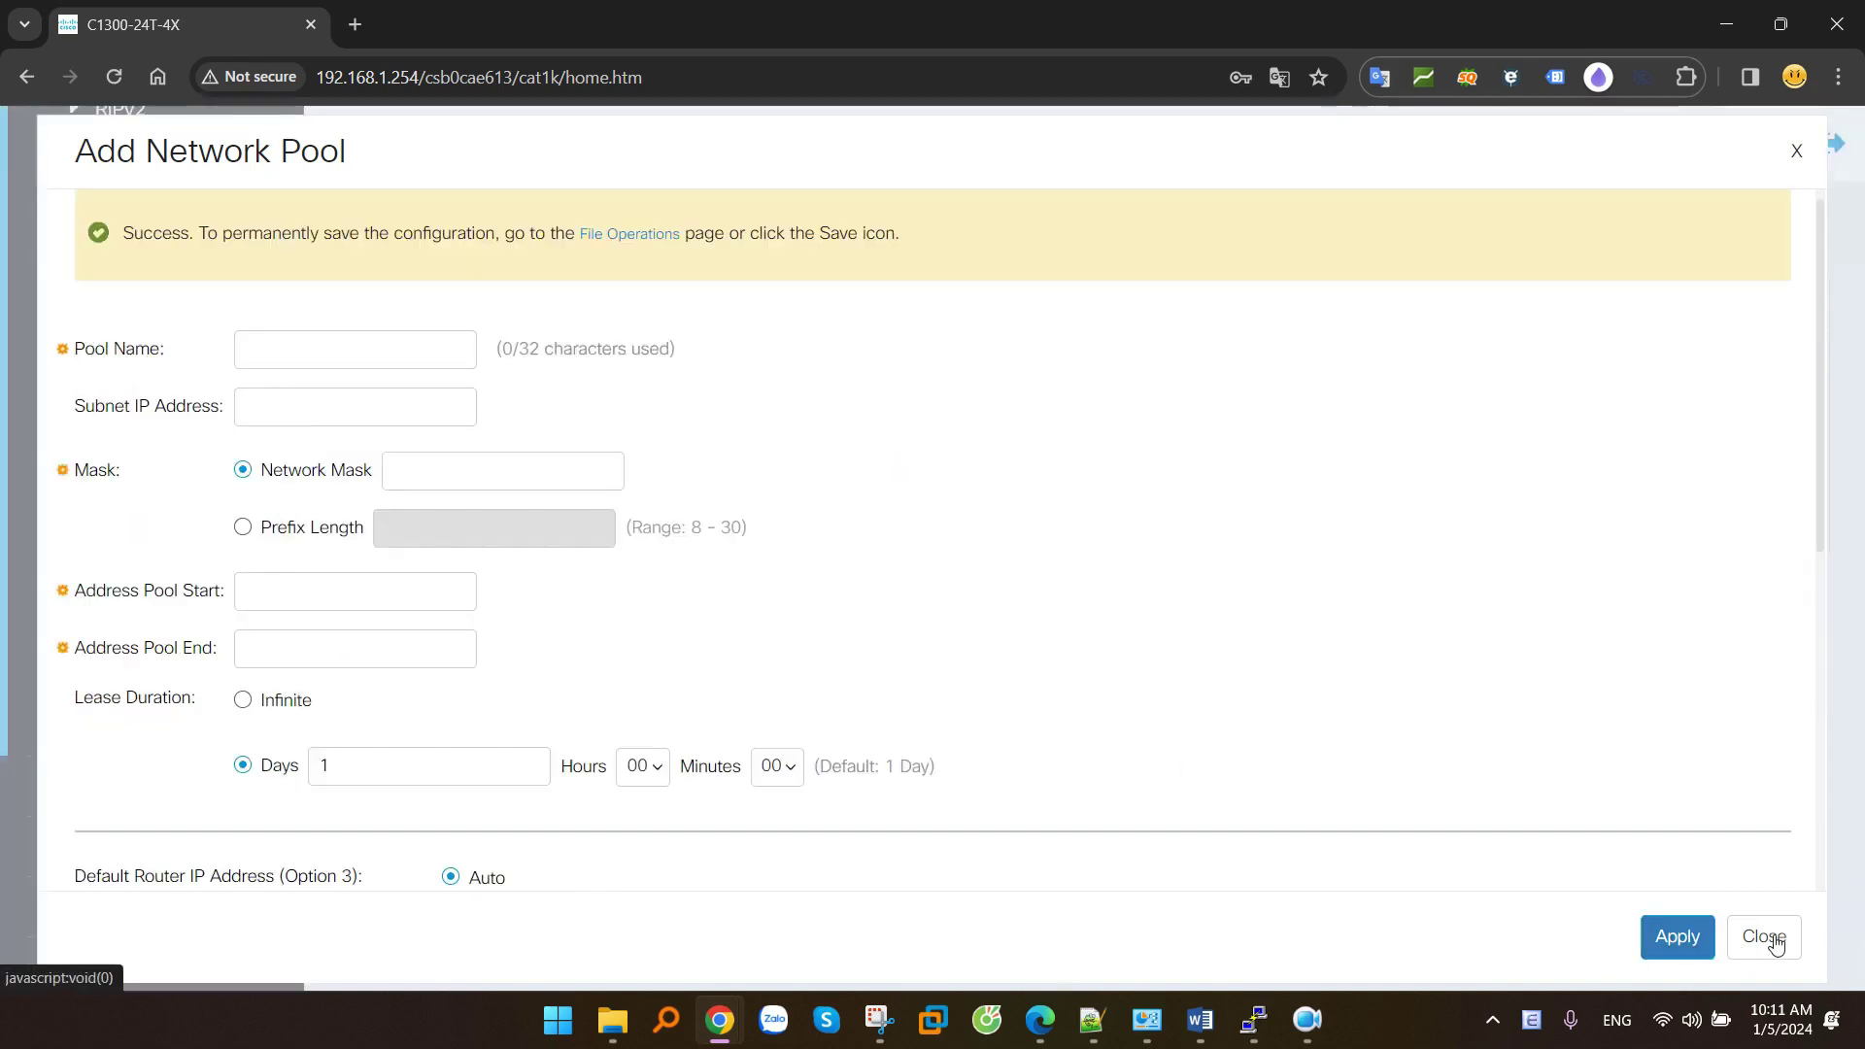
{"action": "left_click", "coordinate": [1766, 938]}
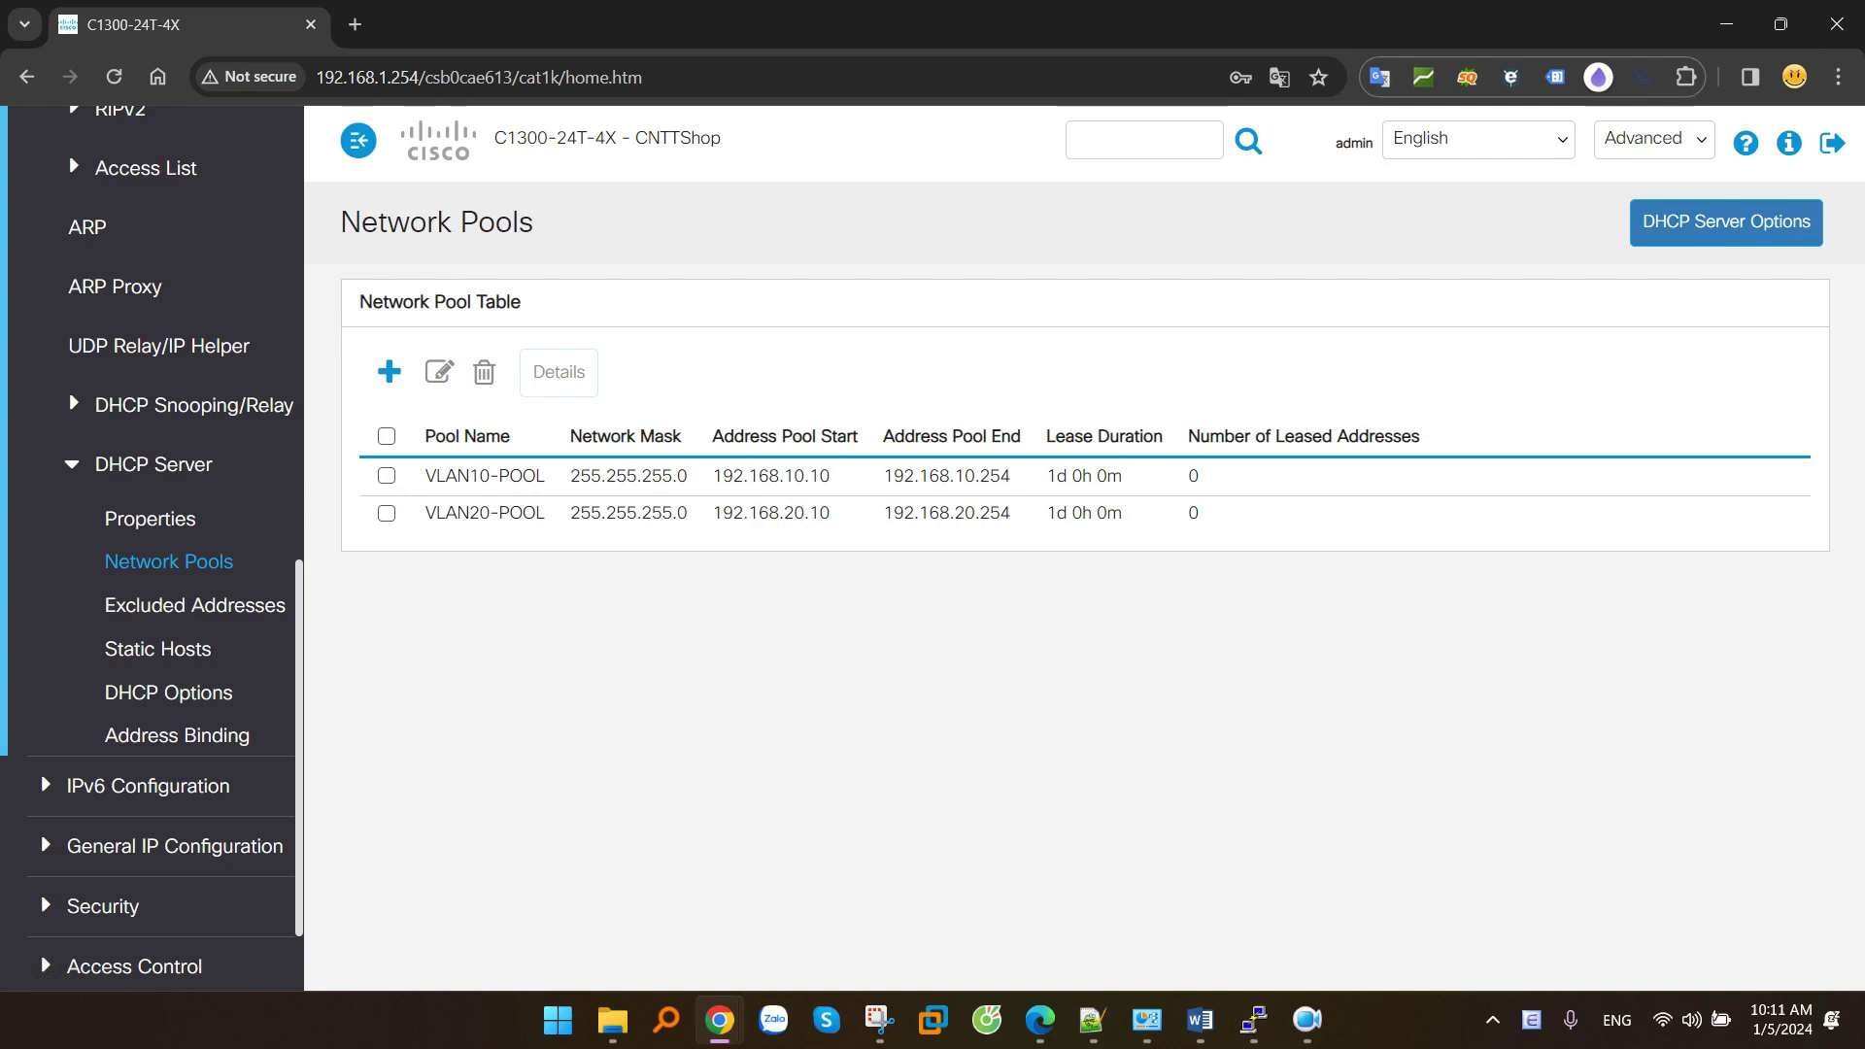
{"action": "key", "text": "alt+Tab"}
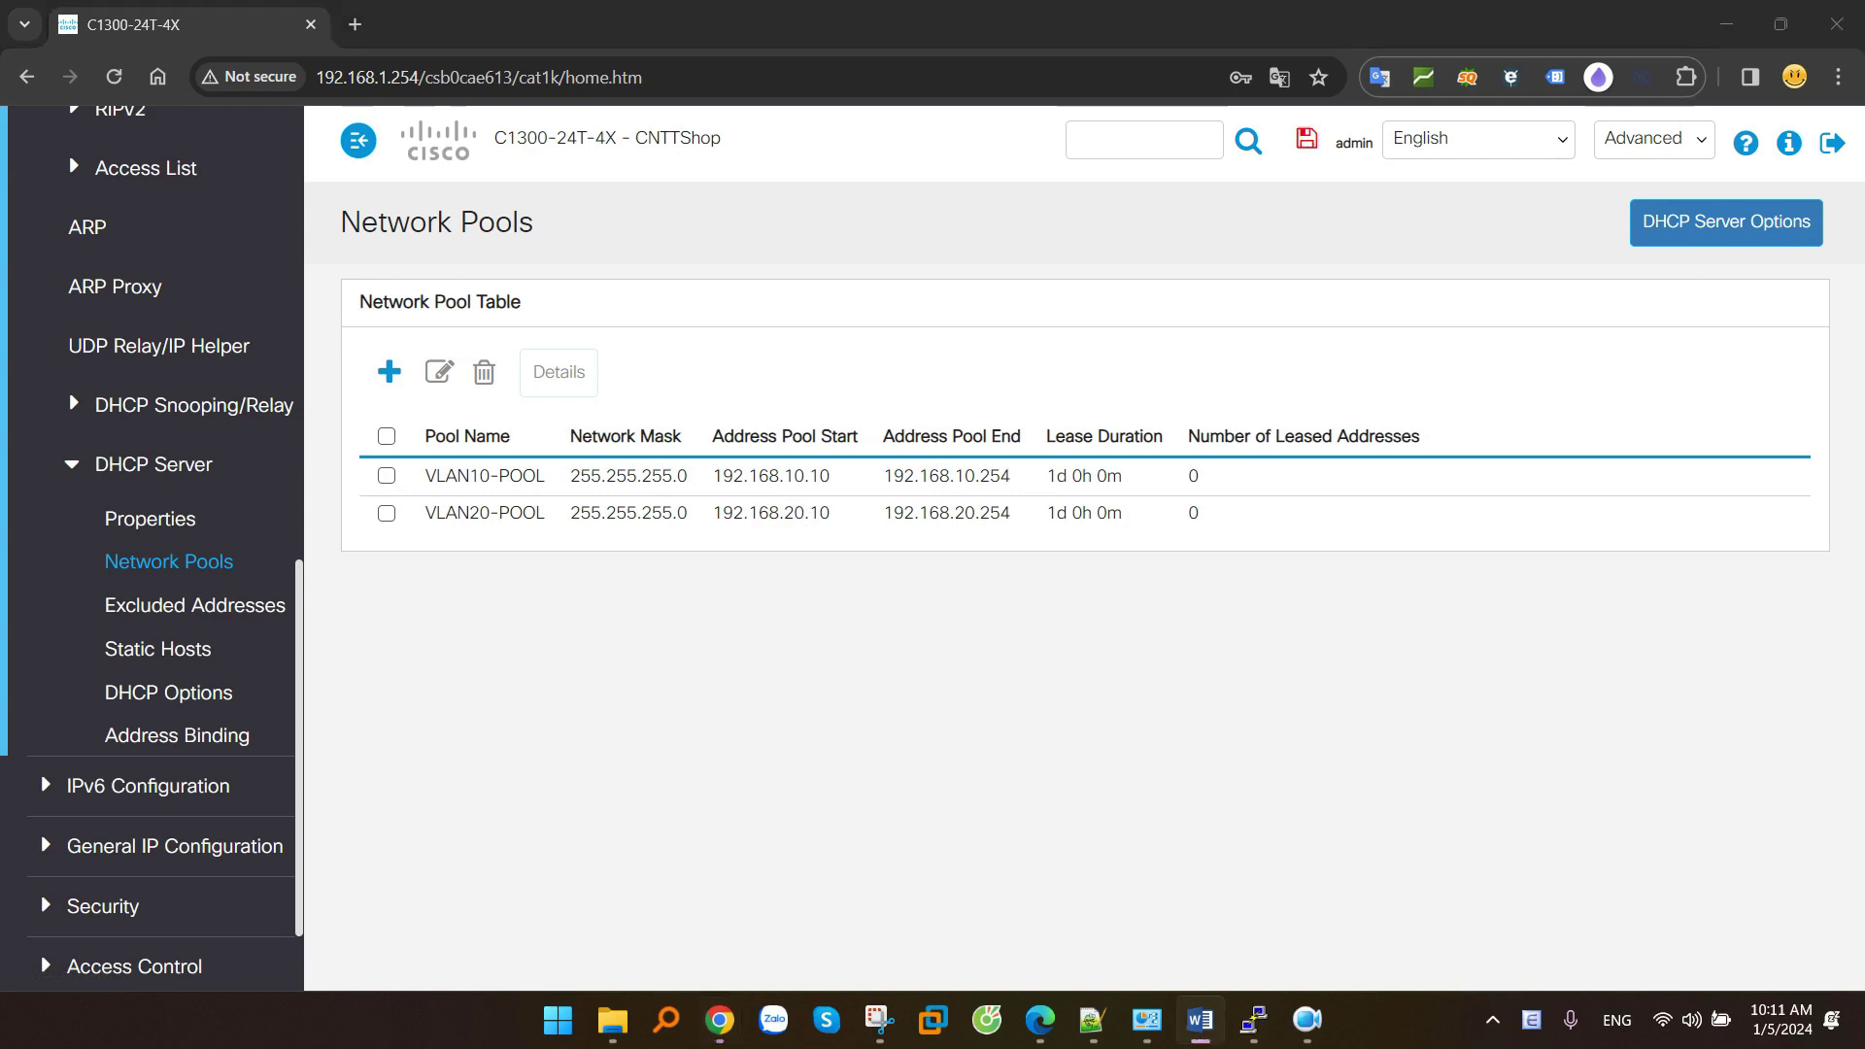
{"action": "left_click", "coordinate": [716, 636]}
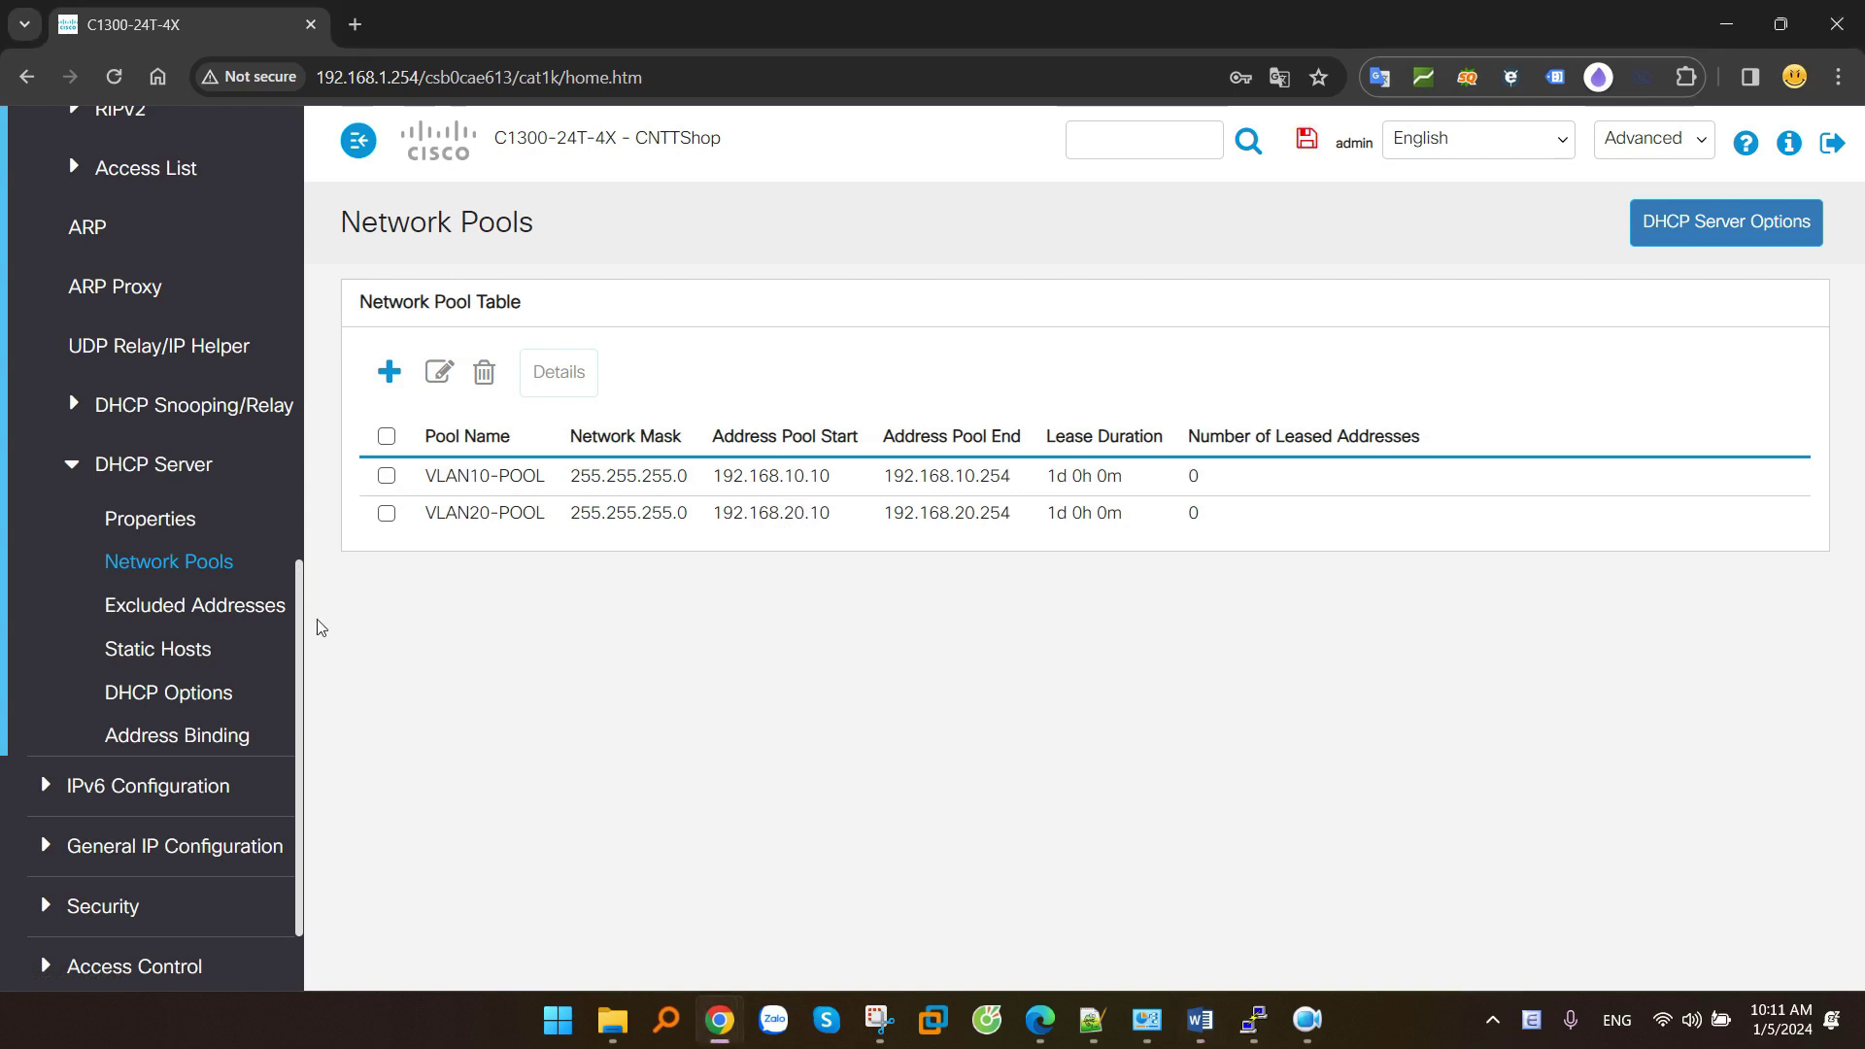
Start a new DHCP server excluded addresses entry with the start IP address 192.168.10.20.
{"action": "left_click", "coordinate": [227, 610]}
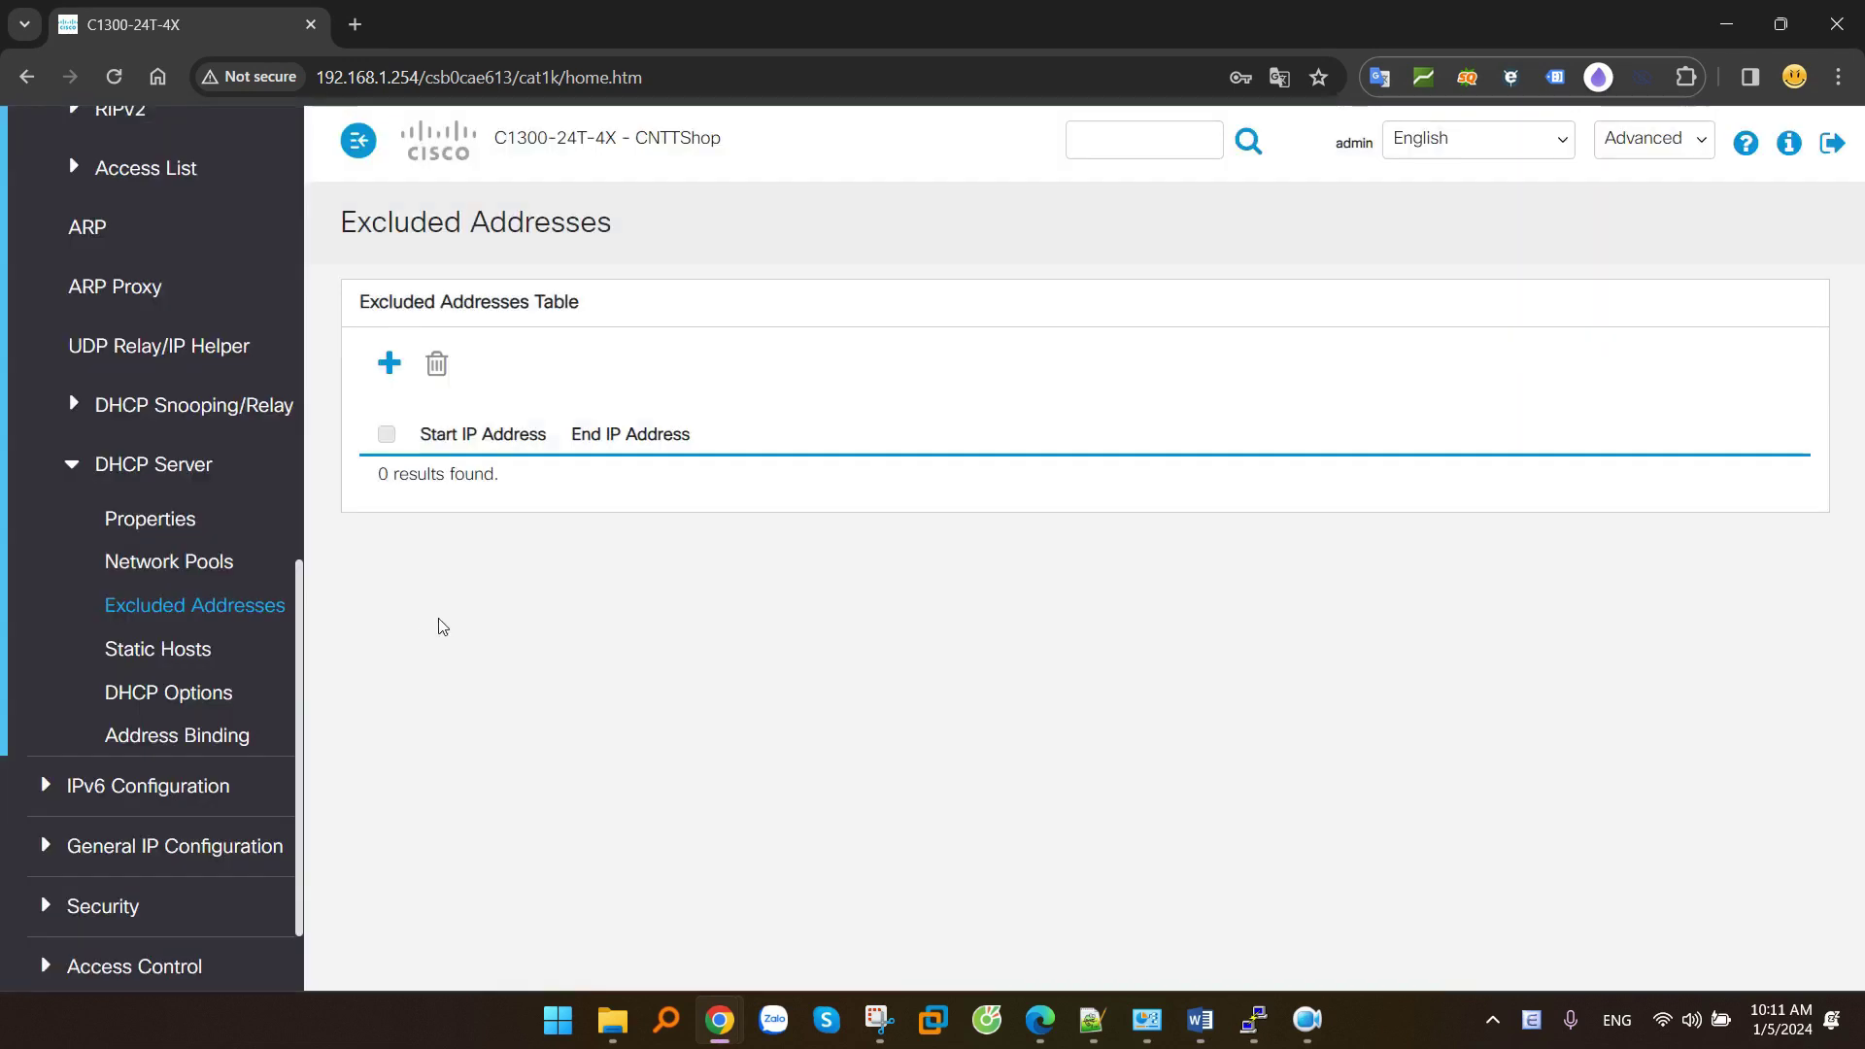
{"action": "left_click", "coordinate": [388, 363]}
{"action": "left_click", "coordinate": [685, 380]}
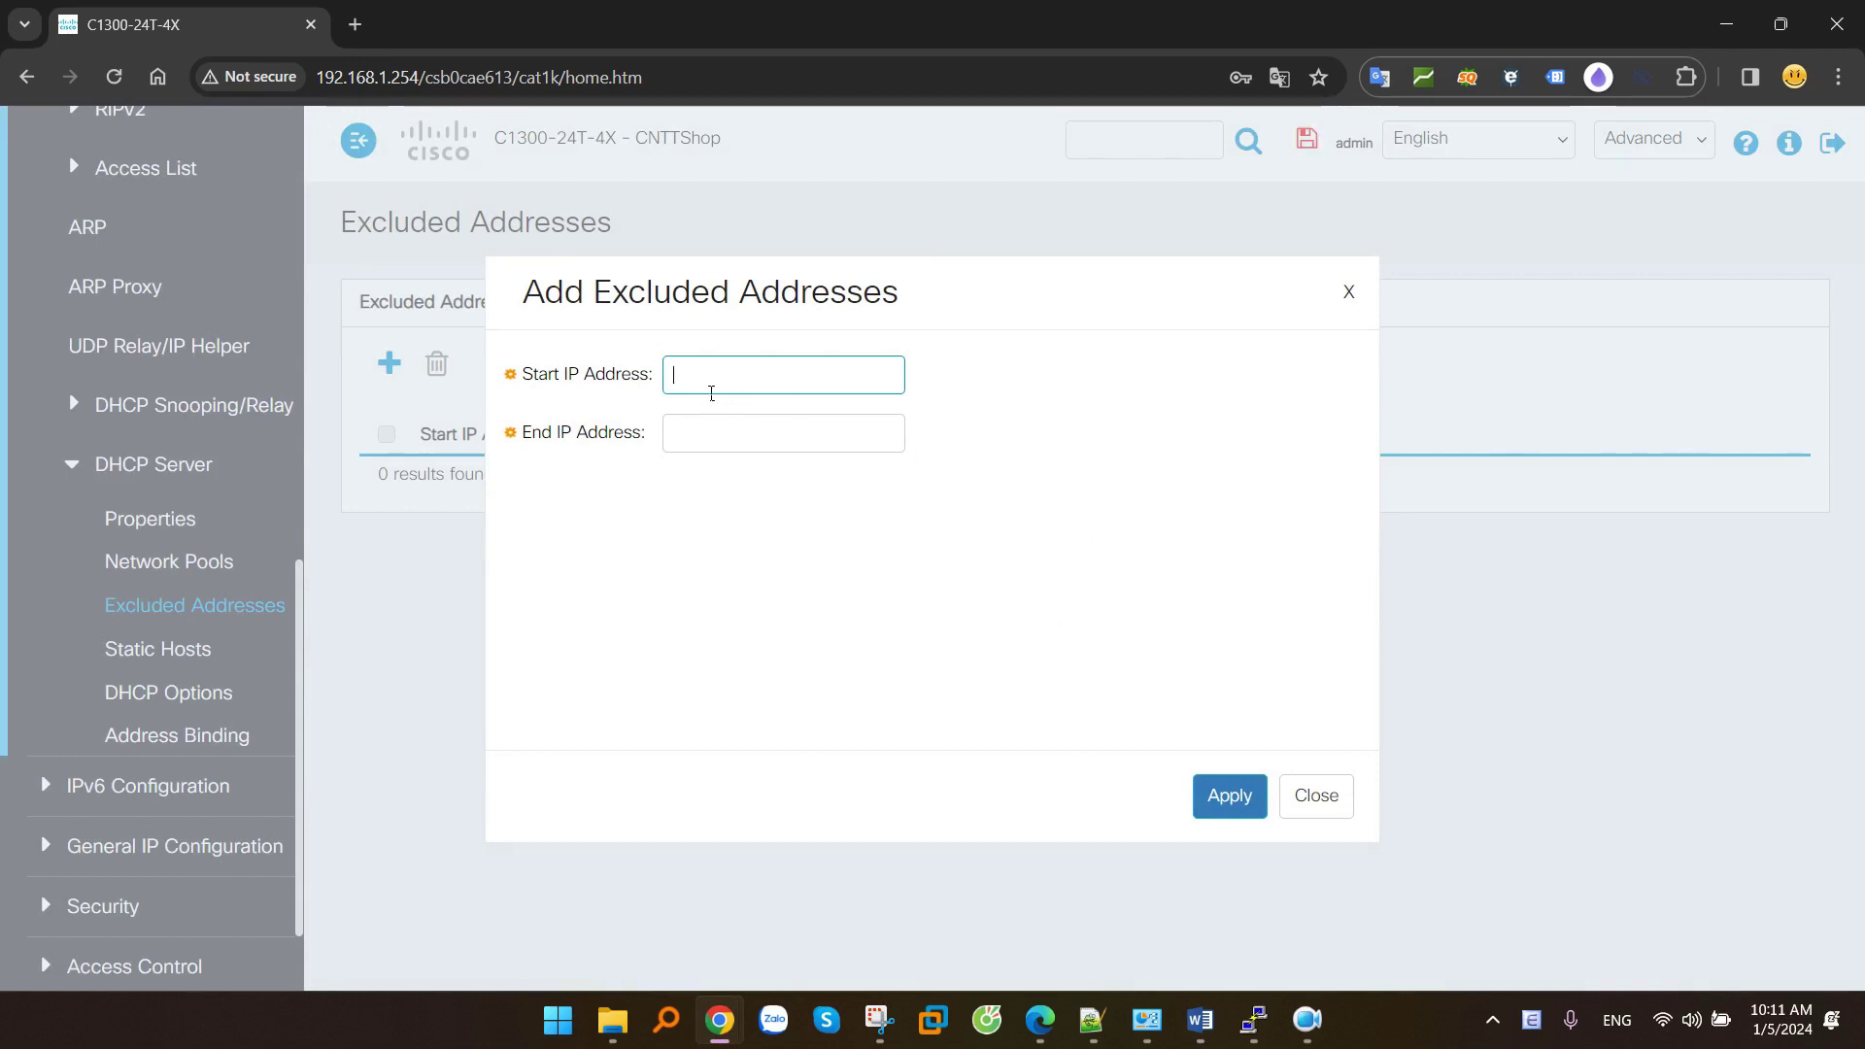
{"action": "type", "text": "192.168.10.10"}
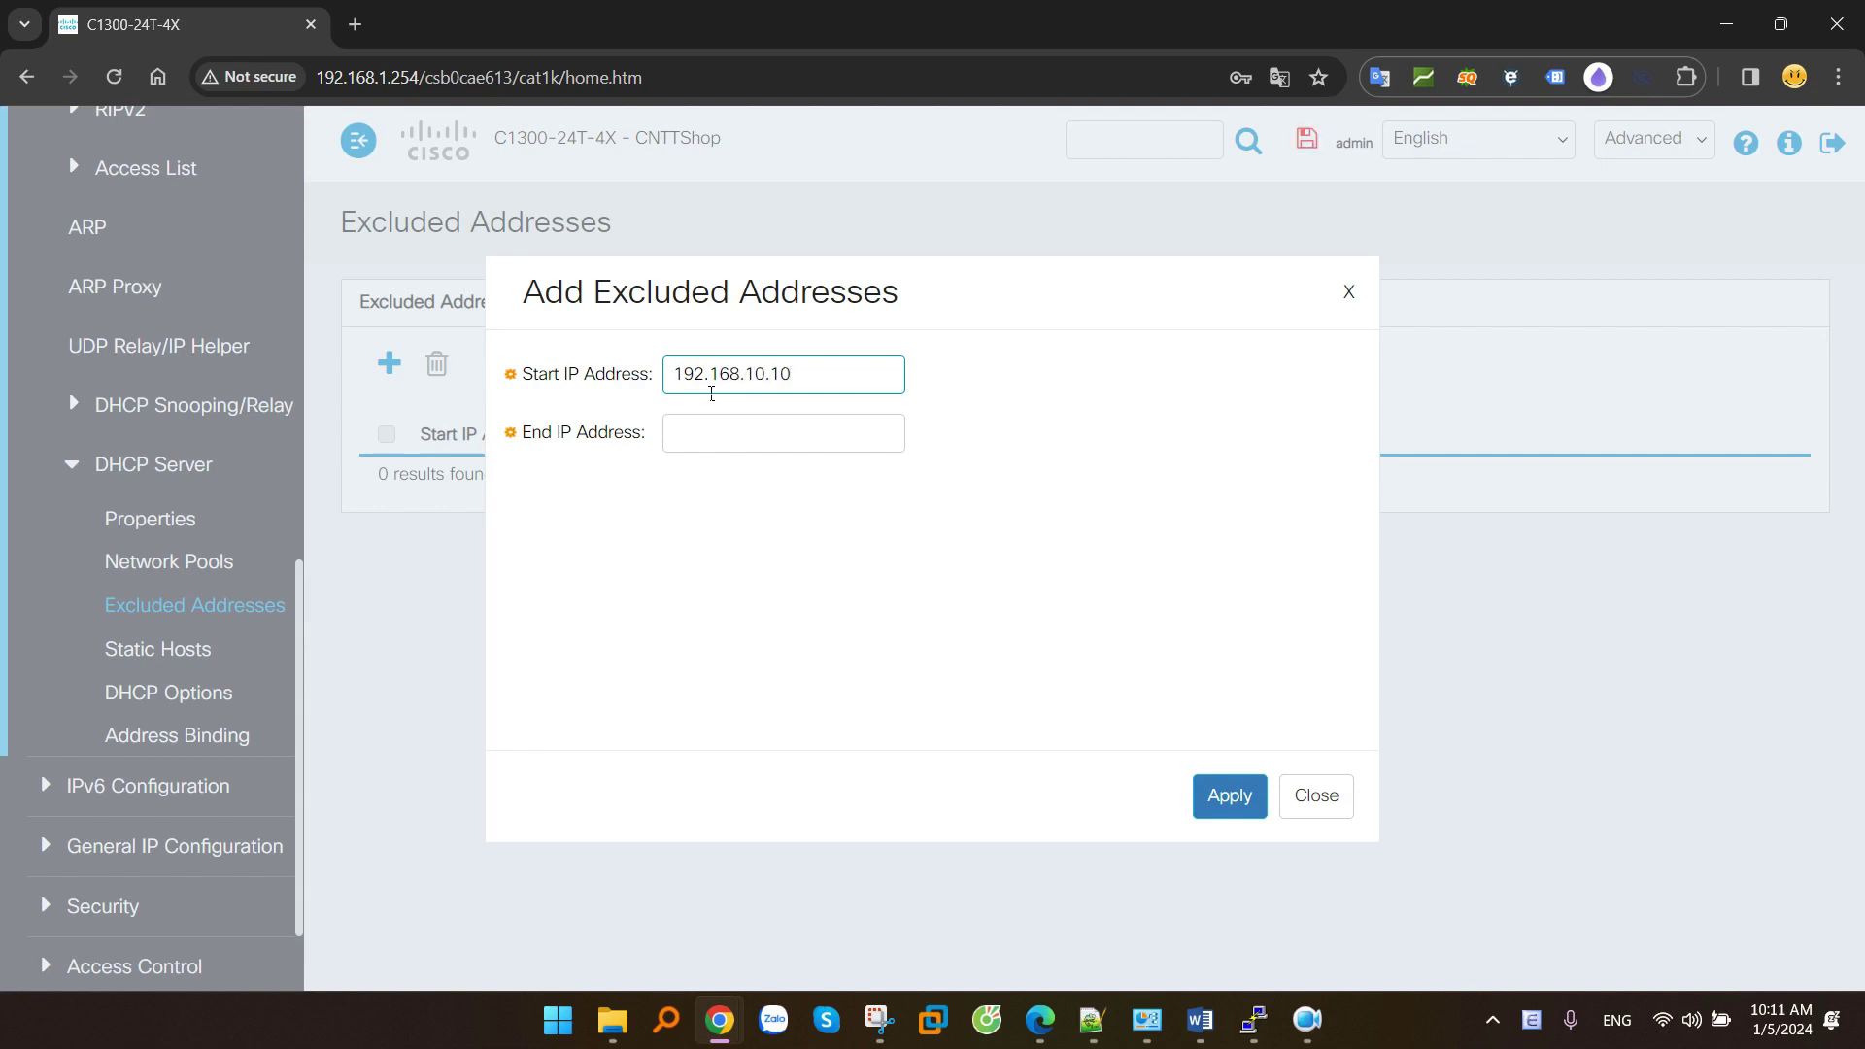
{"action": "type", "text": "20"}
Copy the start address 192.168.10.20 into the end IP address, then apply the exclusion and close its form.
{"action": "key", "text": "ctrl+a"}
{"action": "key", "text": "ctrl+c"}
{"action": "left_click", "coordinate": [716, 433]}
{"action": "key", "text": "ctrl+v"}
{"action": "key", "text": "shift+Tab"}
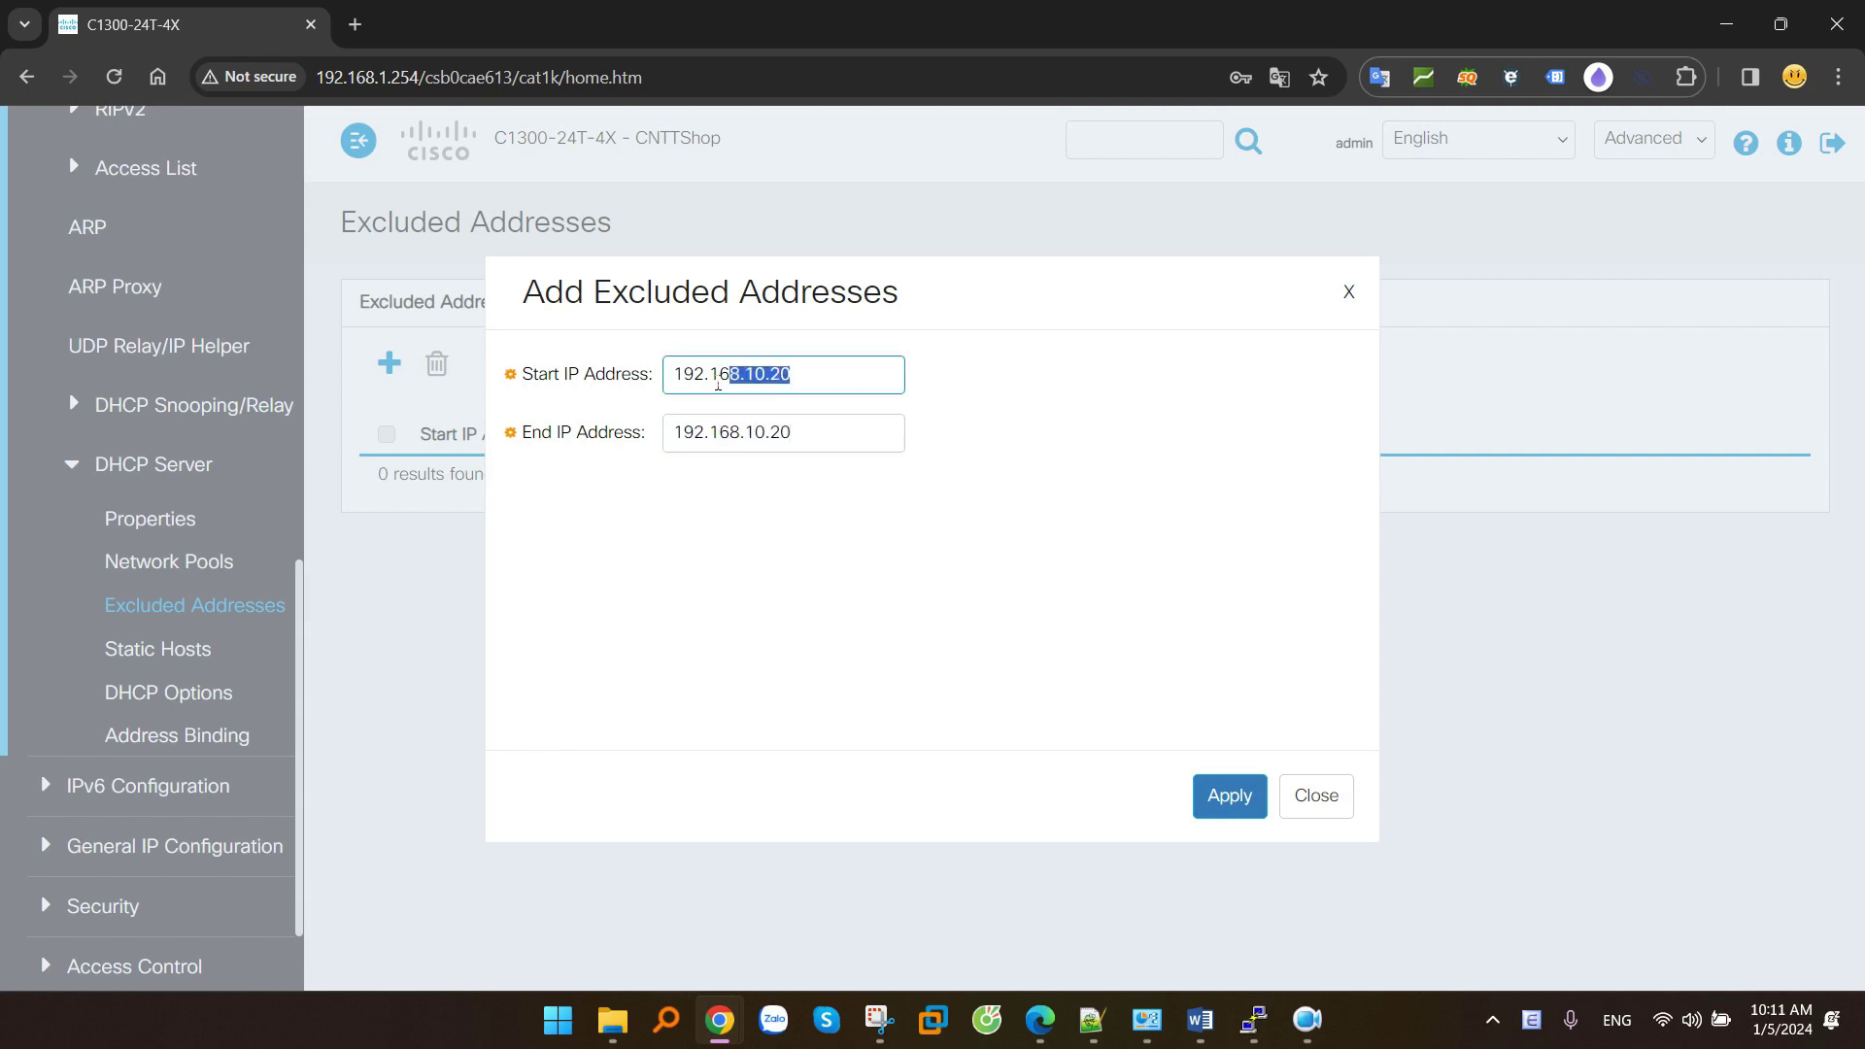
{"action": "key", "text": "Tab"}
{"action": "left_click", "coordinate": [1027, 529]}
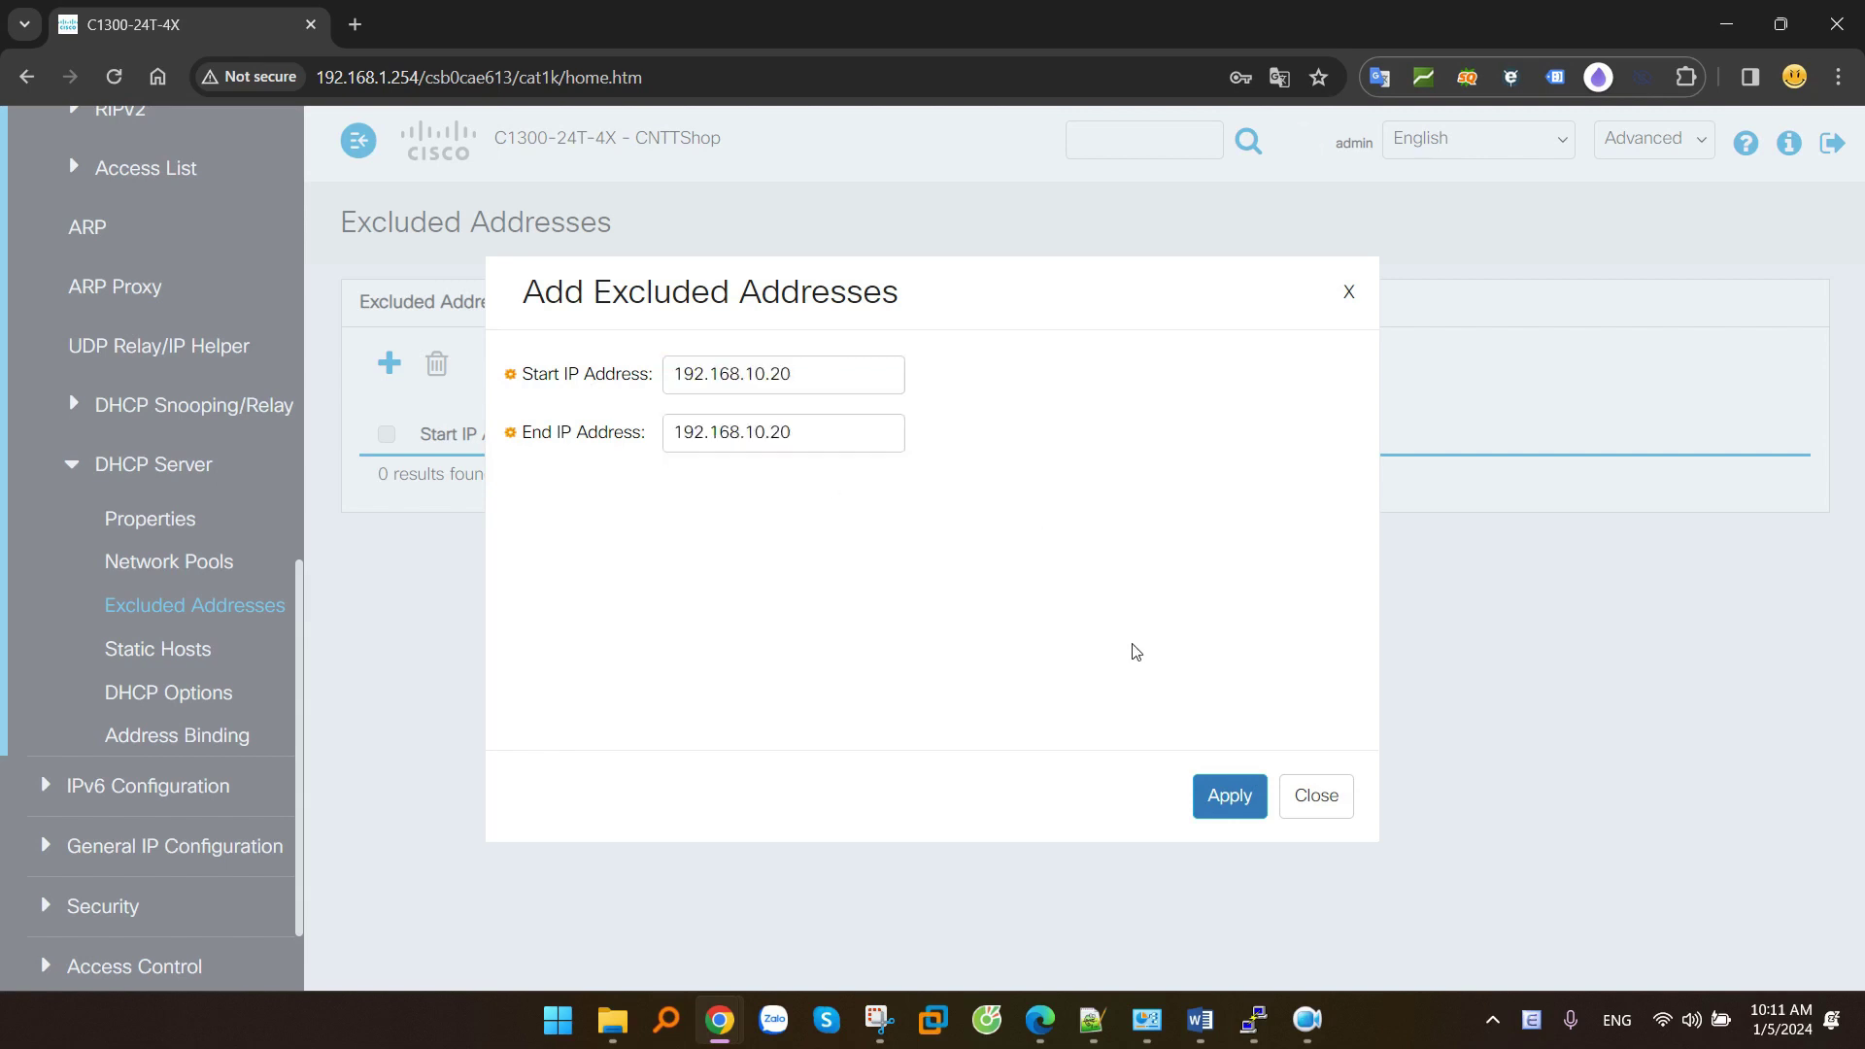
{"action": "left_click", "coordinate": [1226, 795]}
{"action": "left_click", "coordinate": [1321, 807]}
{"action": "left_click_drag", "start_coordinate": [716, 495], "coordinate": [554, 545]}
{"action": "left_click", "coordinate": [578, 571]}
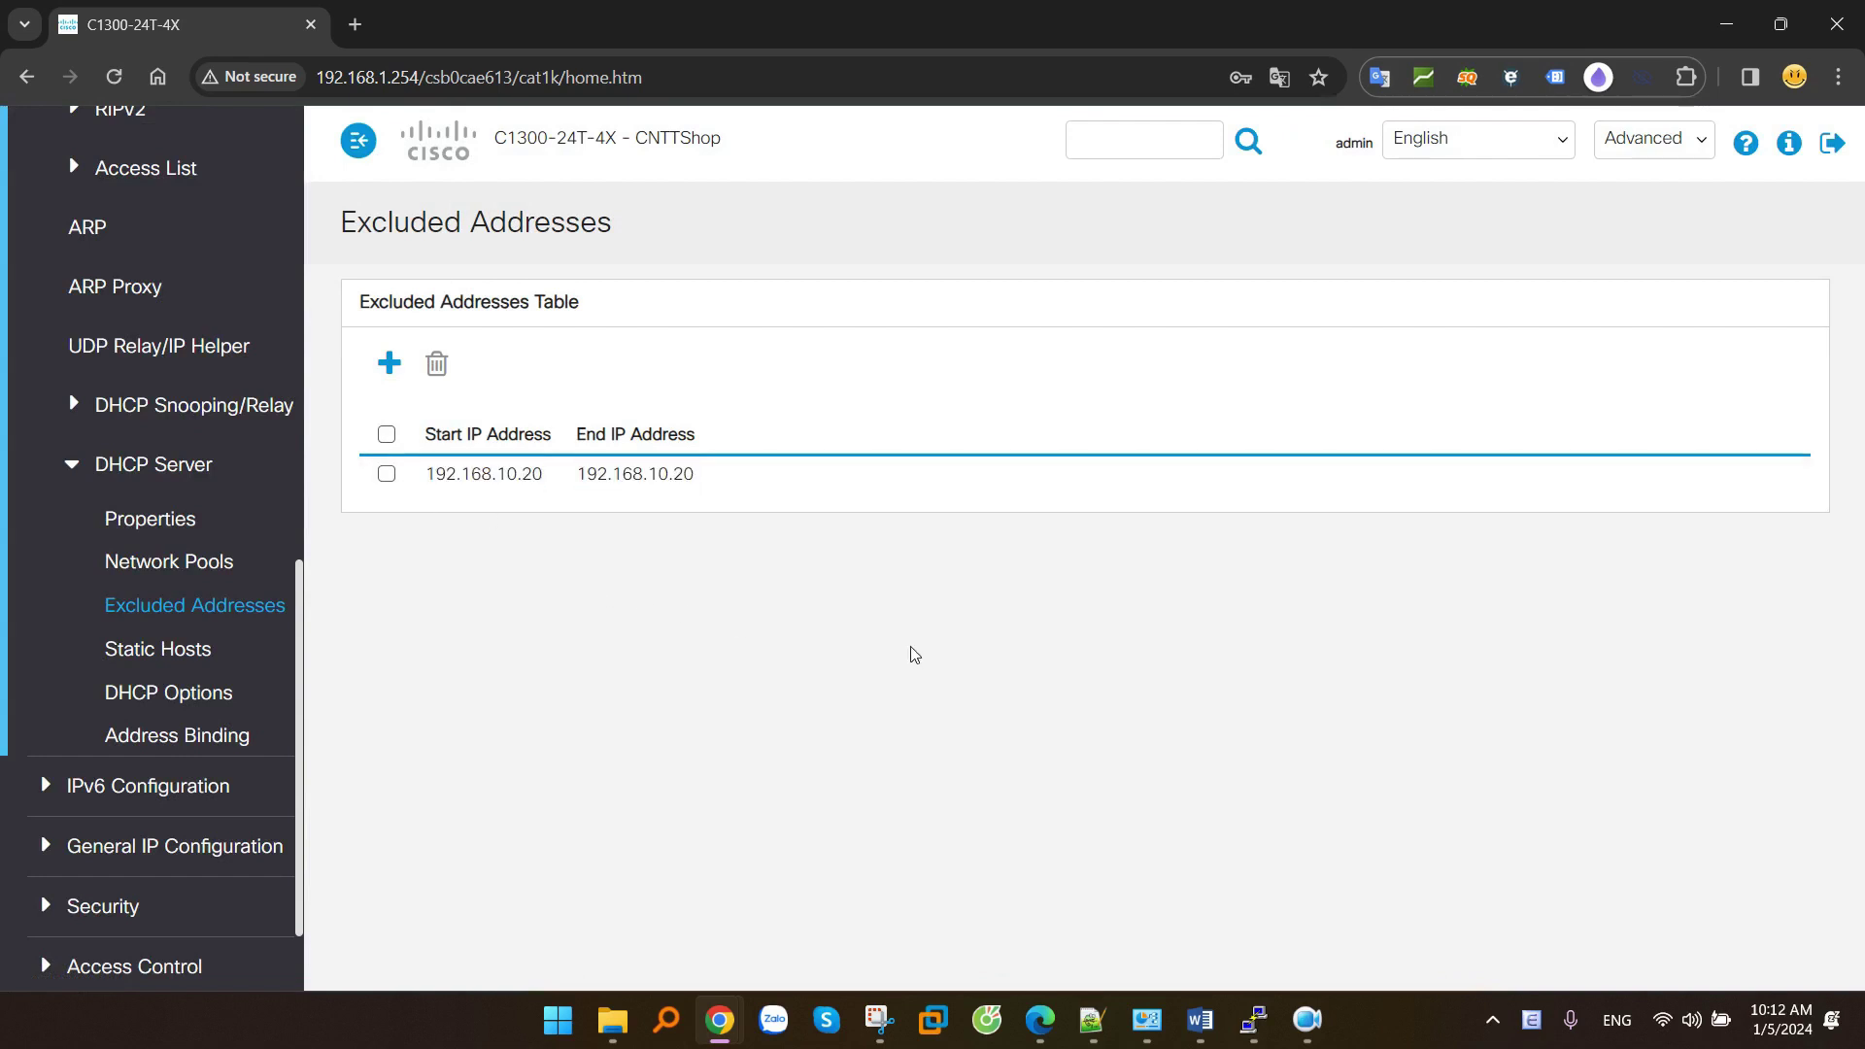
{"action": "key", "text": "alt+Tab"}
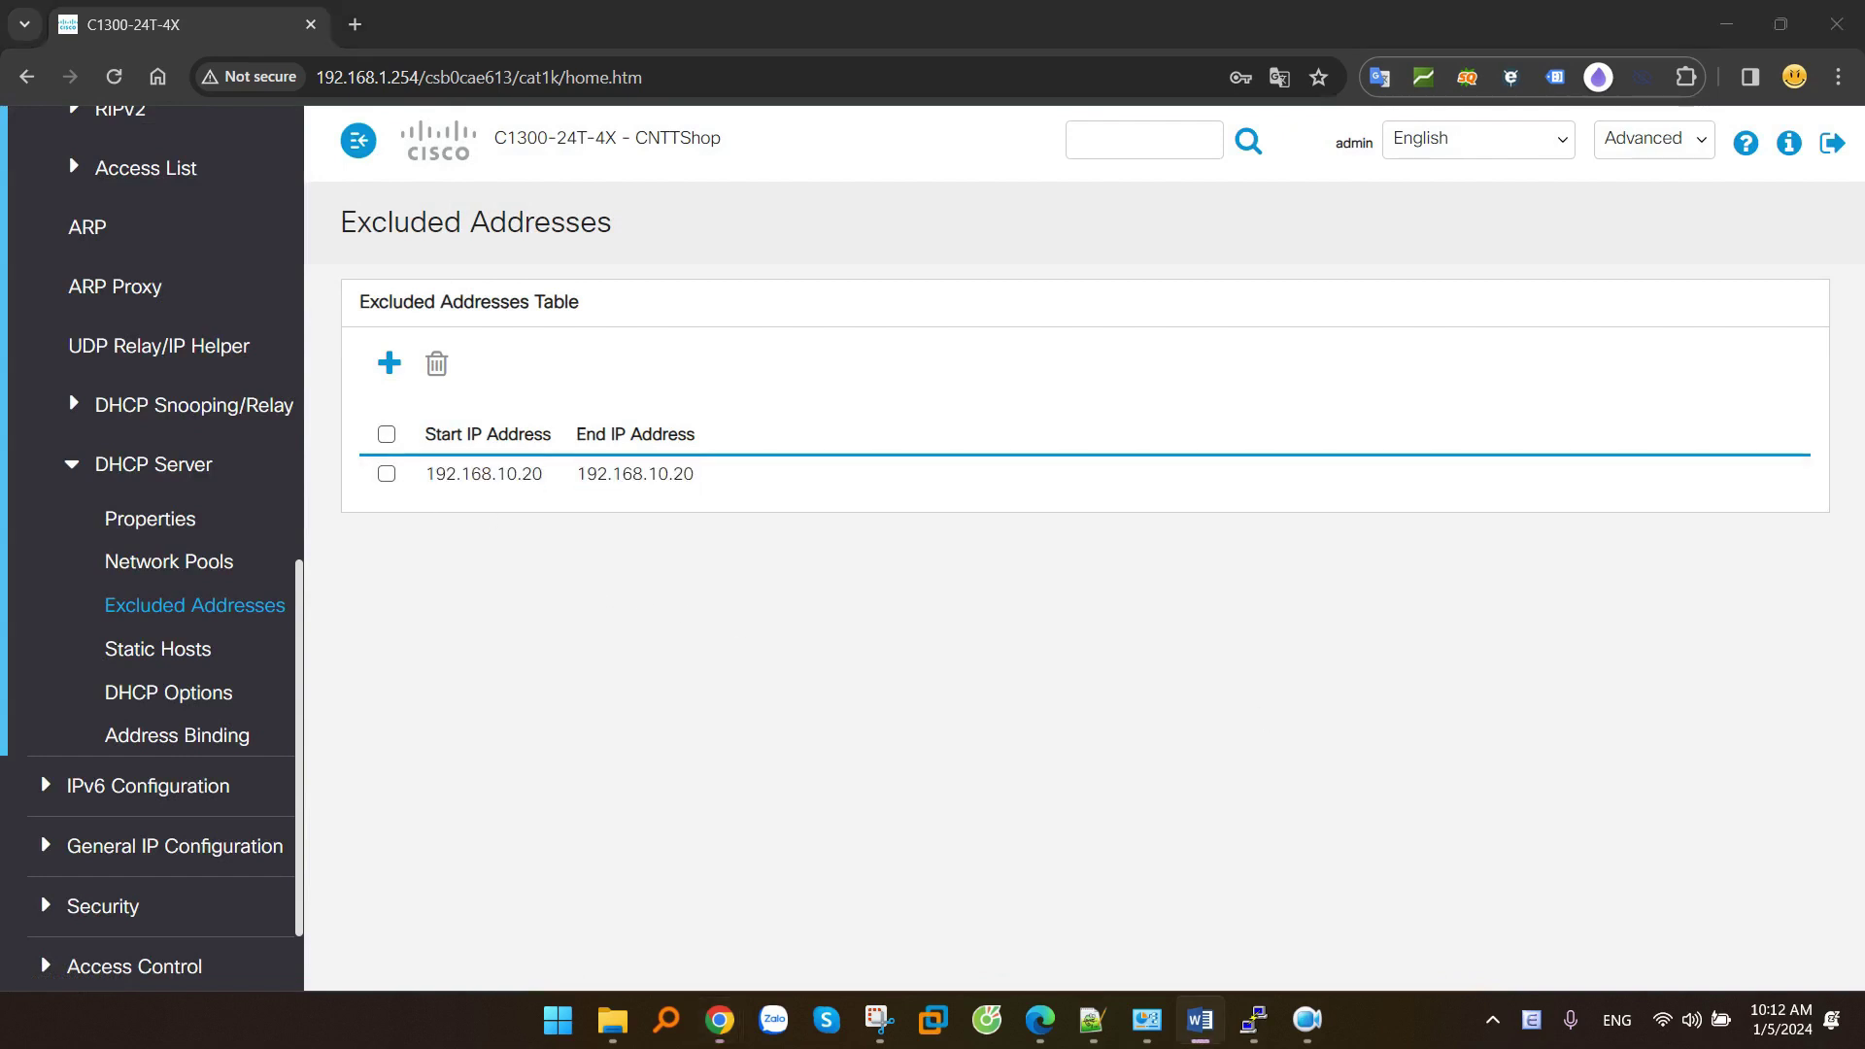